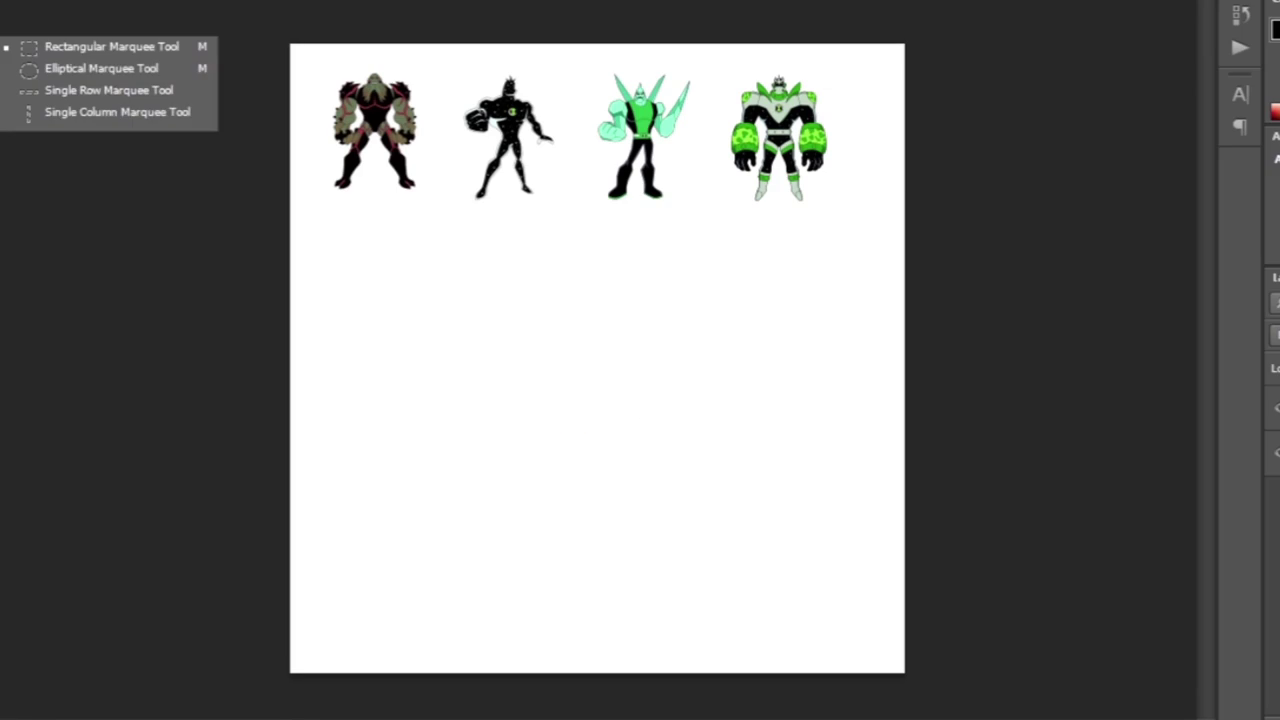
Trace a Pen path along the clawed hands of the bearded green character to isolate its torso and arms from the legs.
{"action": "key", "text": "ctrl+plus"}
{"action": "key", "text": "ctrl+plus"}
{"action": "key", "text": "ctrl+plus"}
{"action": "key", "text": "ctrl+plus"}
{"action": "key", "text": "ctrl+plus"}
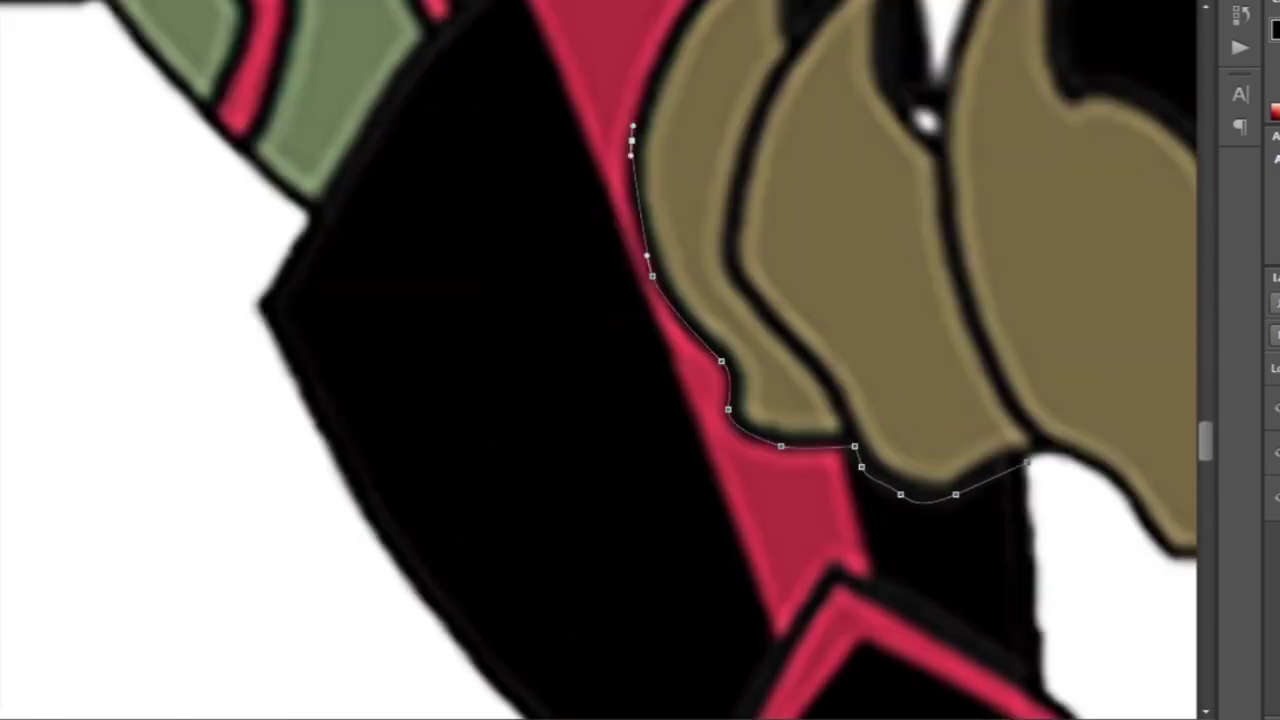
{"action": "left_click_drag", "start_coordinate": [631, 140], "coordinate": [640, 91]}
{"action": "scroll", "coordinate": [600, 360], "scroll_direction": "down", "scroll_amount": 3}
{"action": "scroll", "coordinate": [540, 300], "scroll_direction": "up", "scroll_amount": 3}
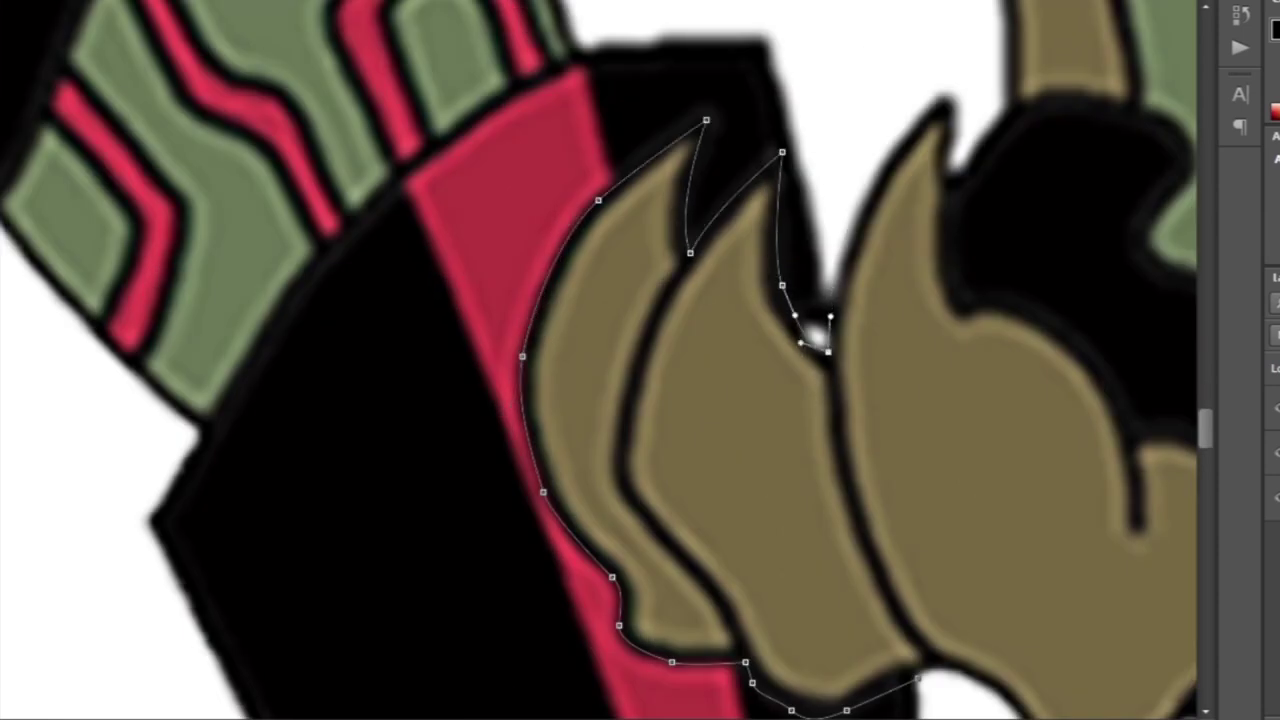
{"action": "scroll", "coordinate": [828, 320], "scroll_direction": "down", "scroll_amount": 3}
{"action": "scroll", "coordinate": [486, 127], "scroll_direction": "up", "scroll_amount": 4}
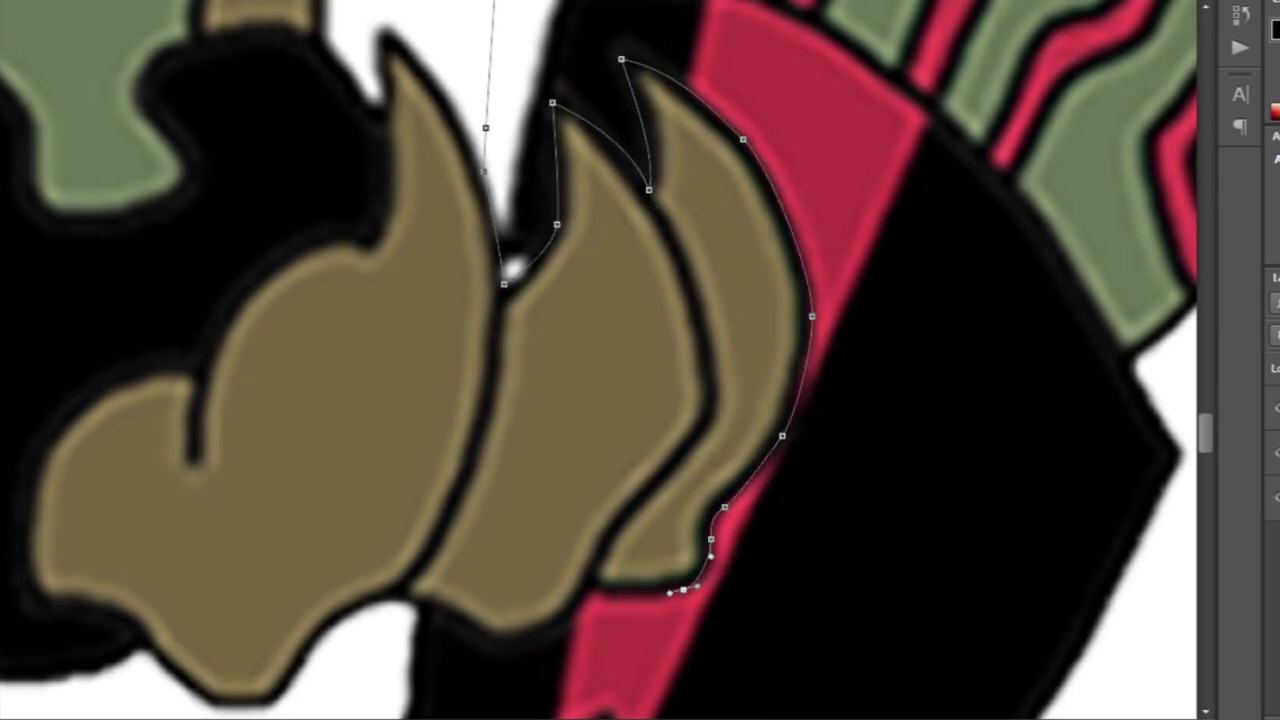
Convert the path around the bearded character's upper body into a new anti-aliased selection with a feather radius of 0 pixels.
{"action": "scroll", "coordinate": [640, 360], "scroll_direction": "down", "scroll_amount": 5}
{"action": "right_click", "coordinate": [780, 57]}
{"action": "left_click", "coordinate": [800, 75]}
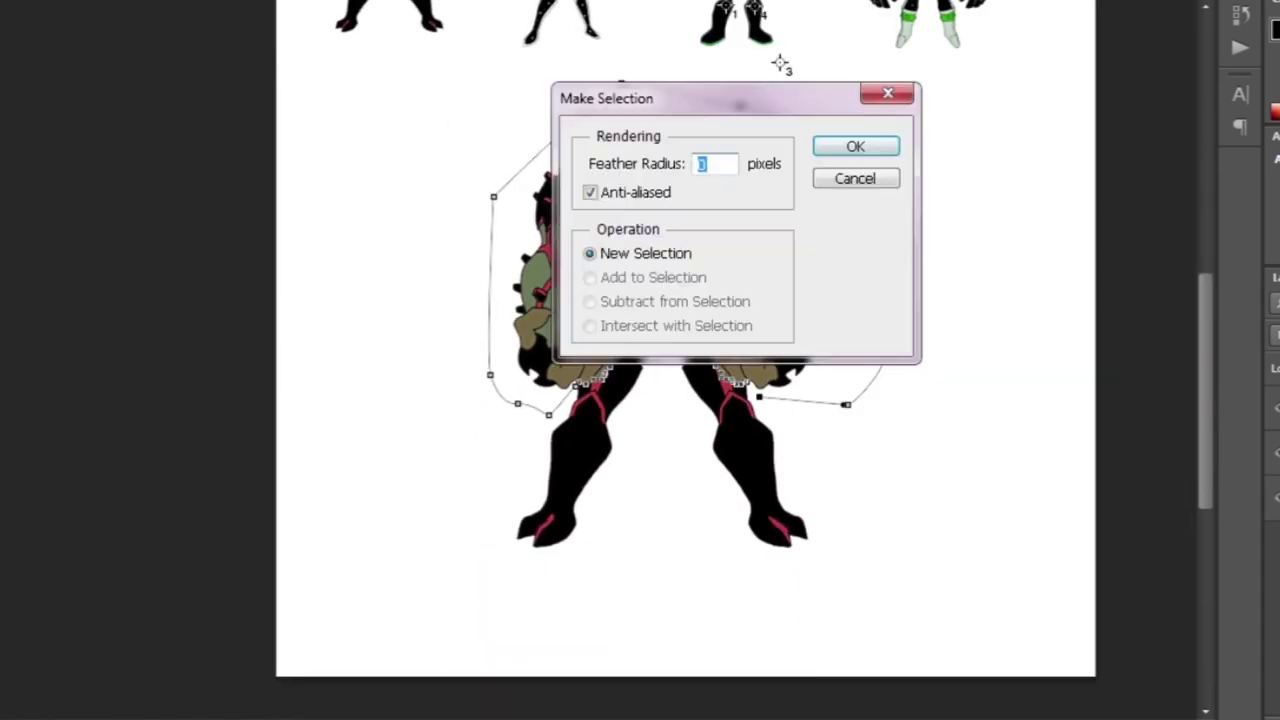
{"action": "key", "text": "Return"}
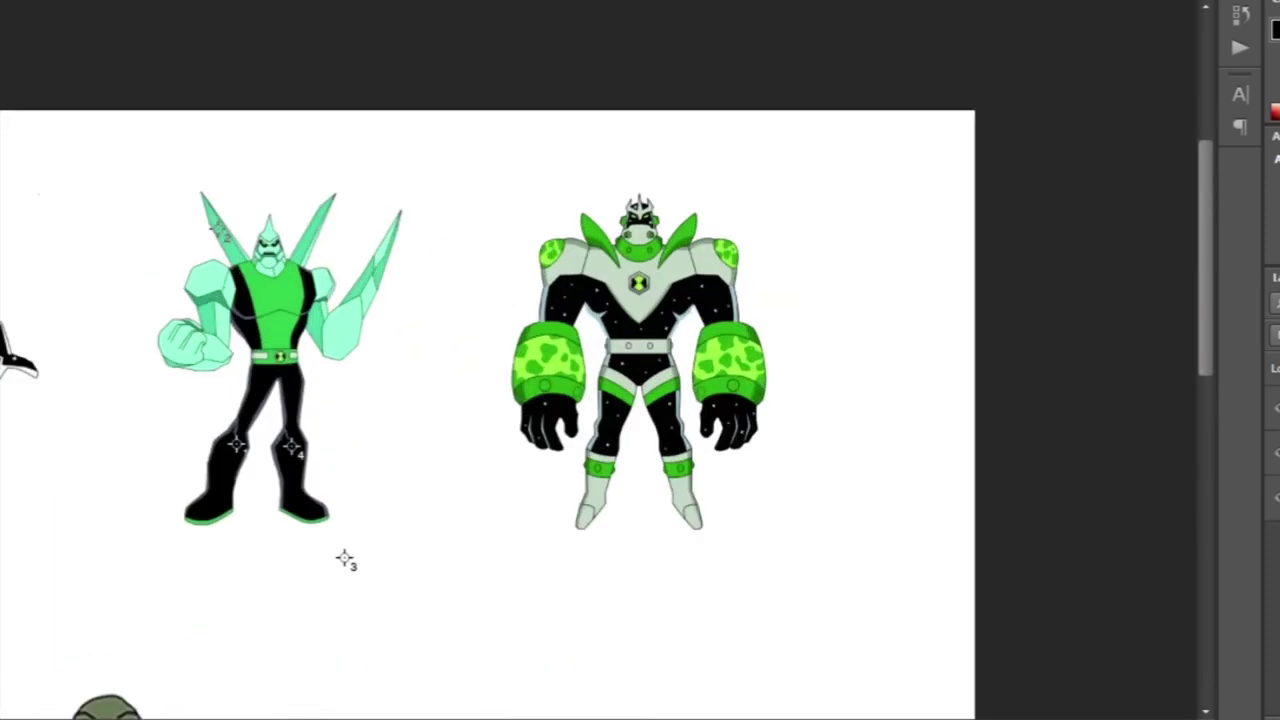
Cut out the green-and-white armoured character's belt and legs and scale the copy to fit beneath the bearded character's torso.
{"action": "scroll", "coordinate": [343, 557], "scroll_direction": "up", "scroll_amount": 4}
{"action": "scroll", "coordinate": [697, 366], "scroll_direction": "down", "scroll_amount": 5}
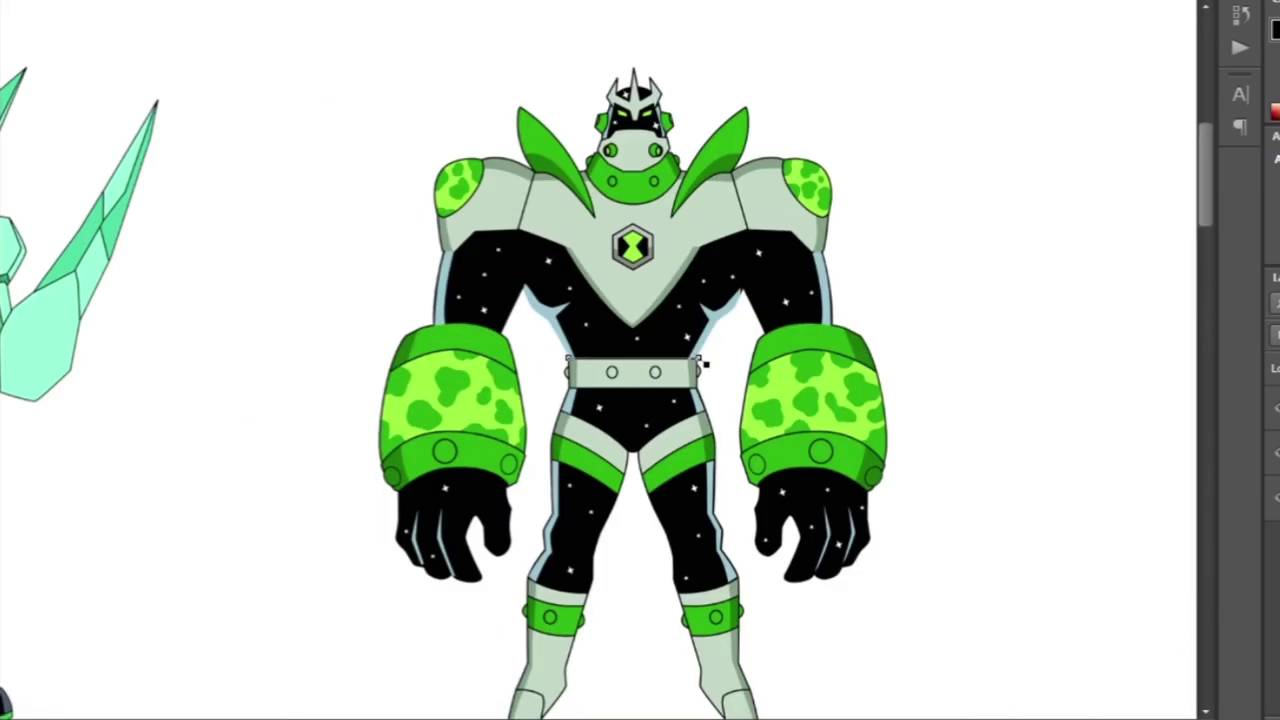
{"action": "right_click", "coordinate": [483, 625]}
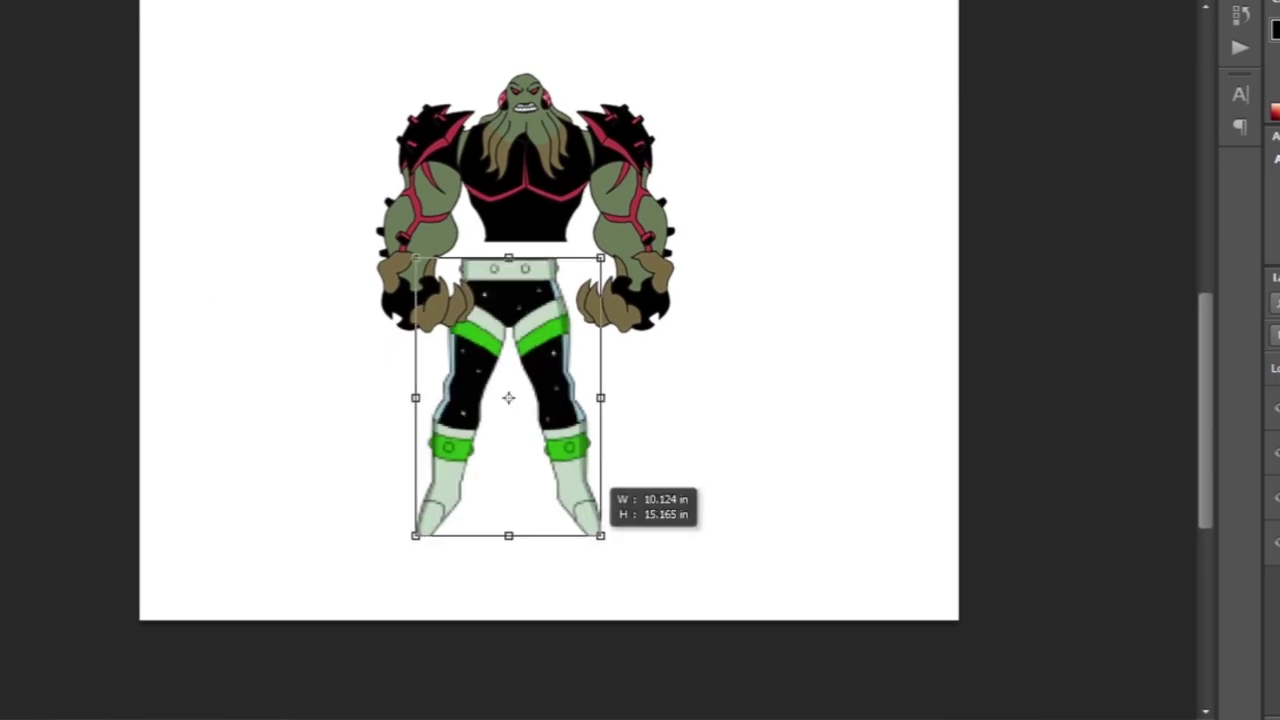
{"action": "left_click_drag", "start_coordinate": [600, 534], "coordinate": [612, 508]}
{"action": "key", "text": "Return"}
{"action": "scroll", "coordinate": [525, 380], "scroll_direction": "up", "scroll_amount": 2}
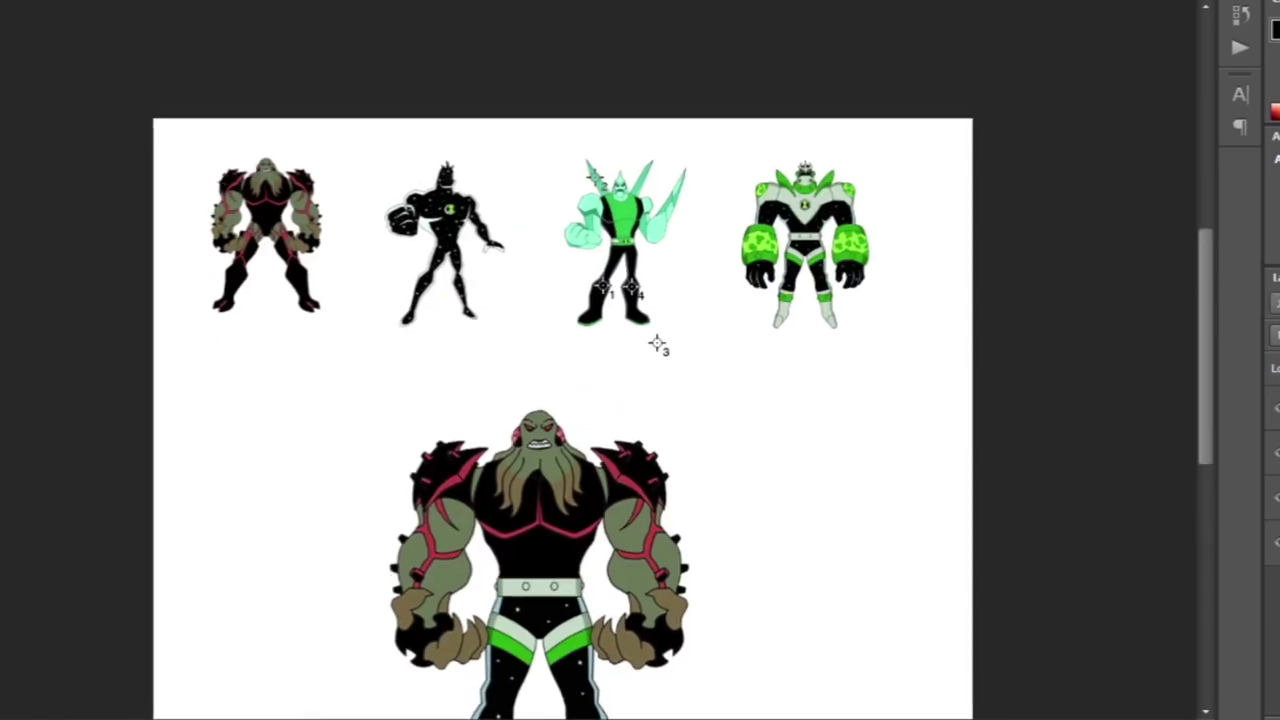
Trace a Pen path along the lower edge of the armoured character's shoulder and V-shaped chest armour.
{"action": "scroll", "coordinate": [657, 344], "scroll_direction": "up", "scroll_amount": 10}
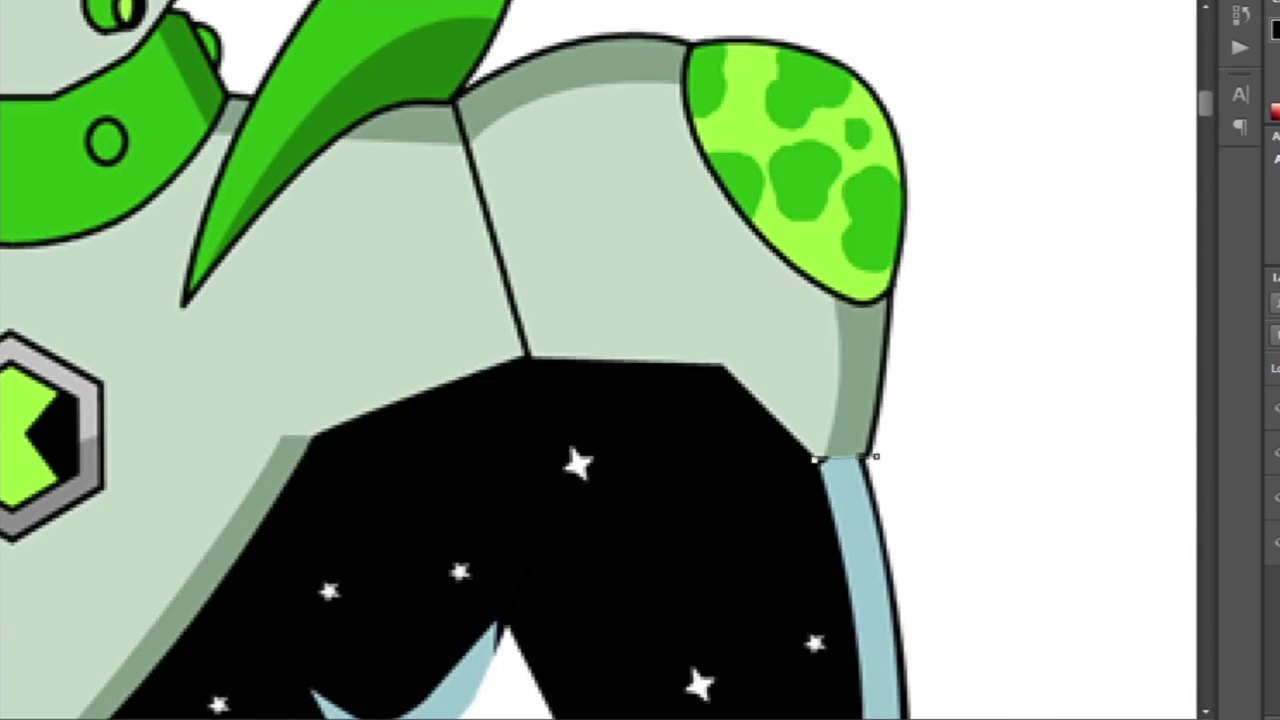
{"action": "left_click", "coordinate": [316, 440]}
{"action": "left_click_drag", "start_coordinate": [316, 440], "coordinate": [798, 115]}
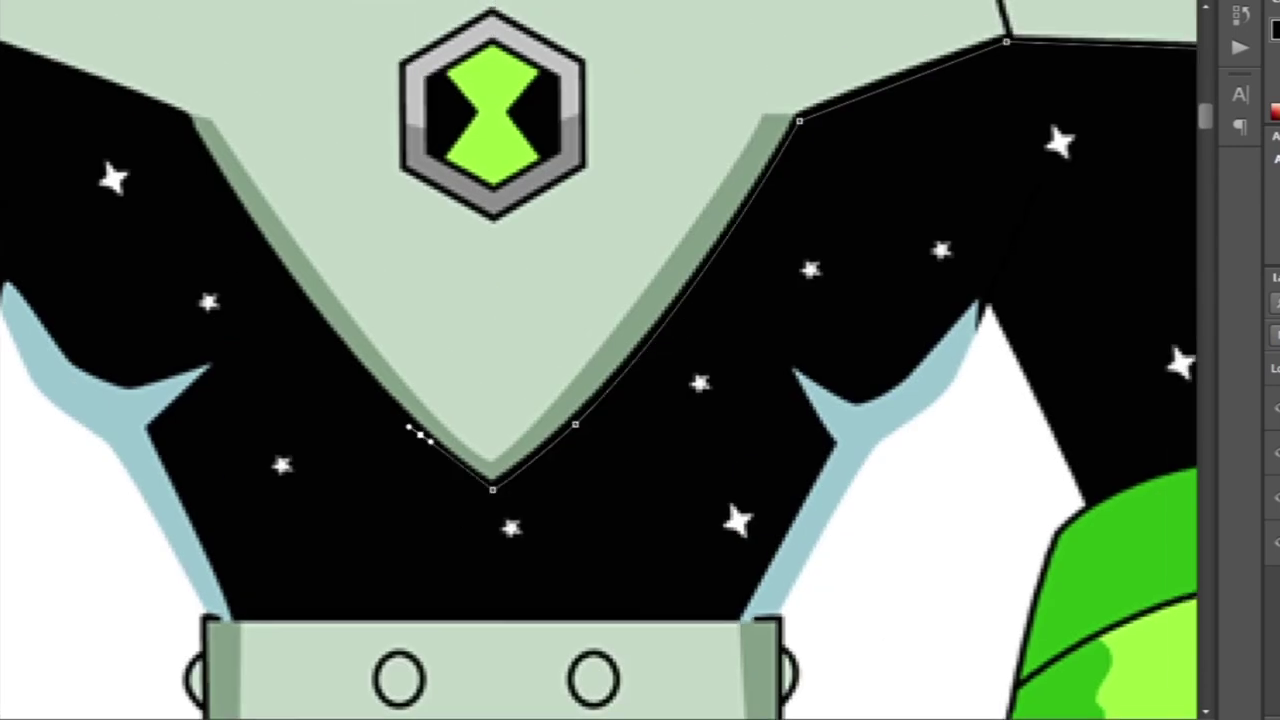
{"action": "scroll", "coordinate": [220, 200], "scroll_direction": "up", "scroll_amount": 2}
{"action": "left_click", "coordinate": [220, 220]}
{"action": "key", "text": "ctrl+alt+z"}
{"action": "key", "text": "ctrl+alt+z"}
{"action": "key", "text": "ctrl+alt+z"}
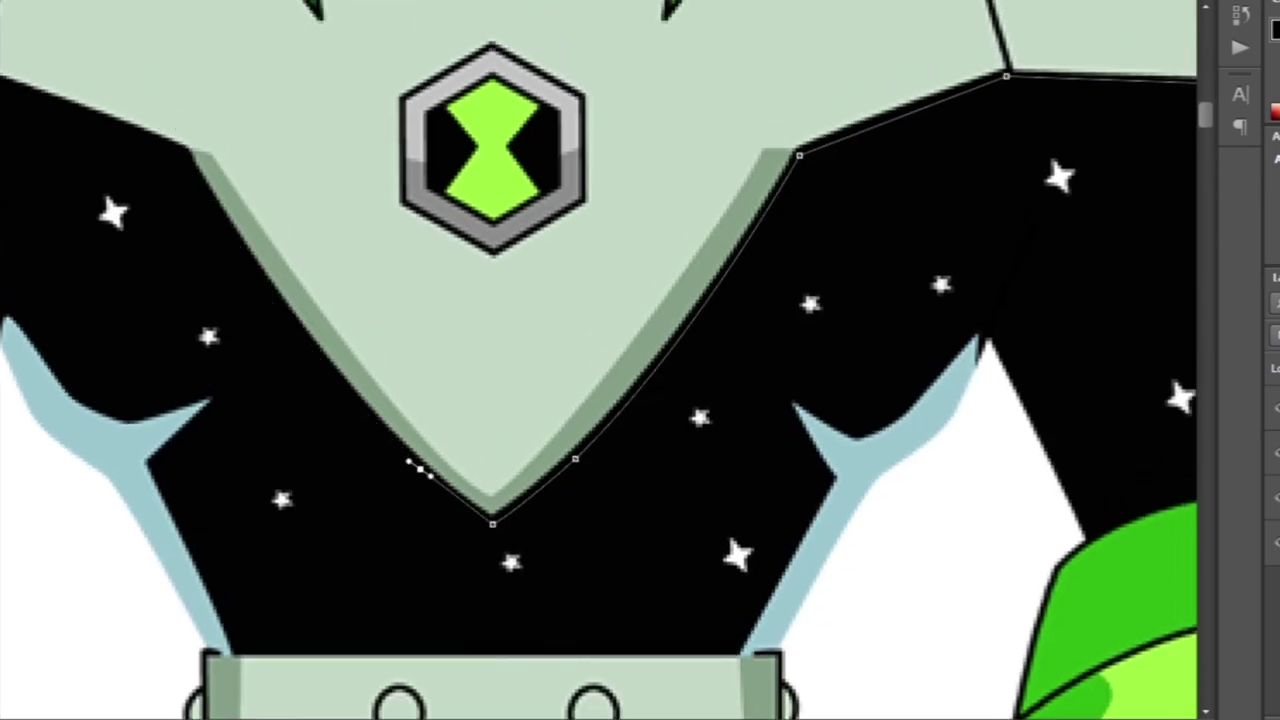
Place the copied head and chest armour over the bearded figure and enlarge it to span both shoulders.
{"action": "left_click_drag", "start_coordinate": [400, 250], "coordinate": [753, 495]}
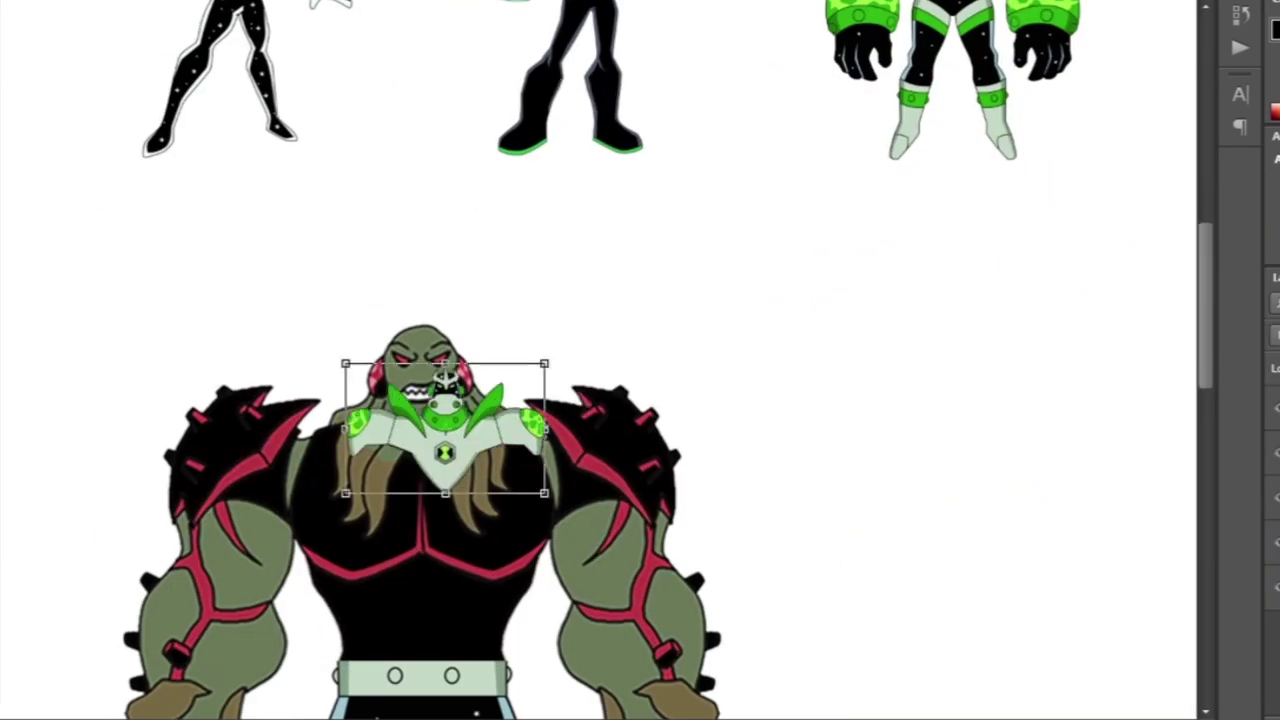
{"action": "left_click_drag", "start_coordinate": [446, 383], "coordinate": [660, 470]}
{"action": "key", "text": "Return"}
{"action": "key", "text": "ctrl+minus"}
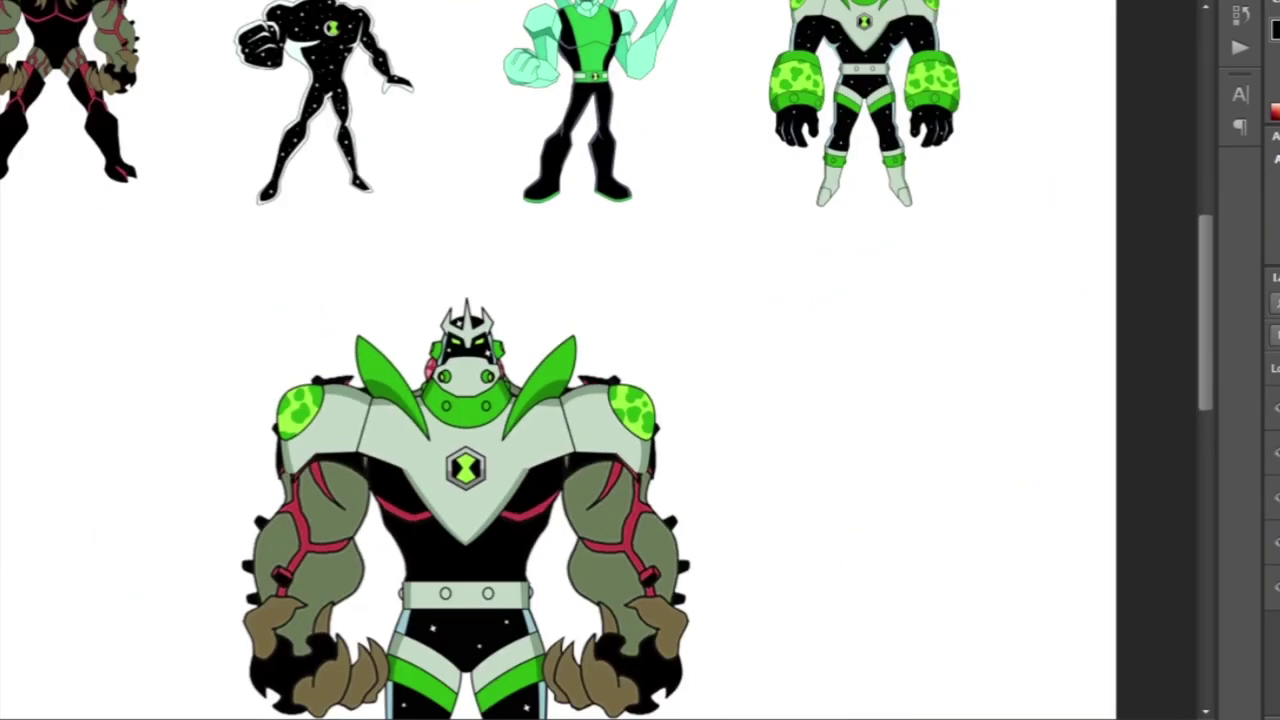
Outline the left shoulder pad of the composite figure with a path, turn it into a selection and delete the armour inside.
{"action": "scroll", "coordinate": [674, 109], "scroll_direction": "down", "scroll_amount": 3}
{"action": "key", "text": "ctrl+plus"}
{"action": "key", "text": "ctrl+plus"}
{"action": "key", "text": "ctrl+plus"}
{"action": "key", "text": "ctrl+plus"}
{"action": "key", "text": "ctrl+plus"}
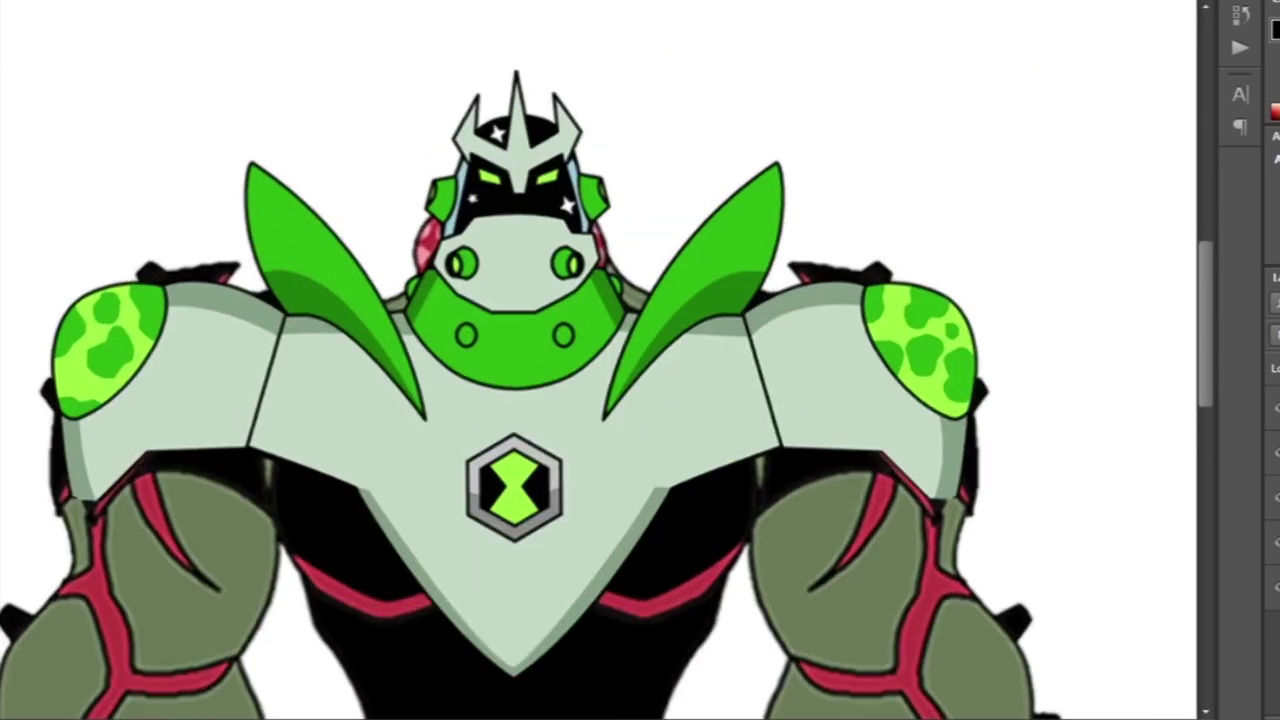
{"action": "key", "text": "ctrl+minus"}
{"action": "key", "text": "ctrl+minus"}
{"action": "key", "text": "ctrl+minus"}
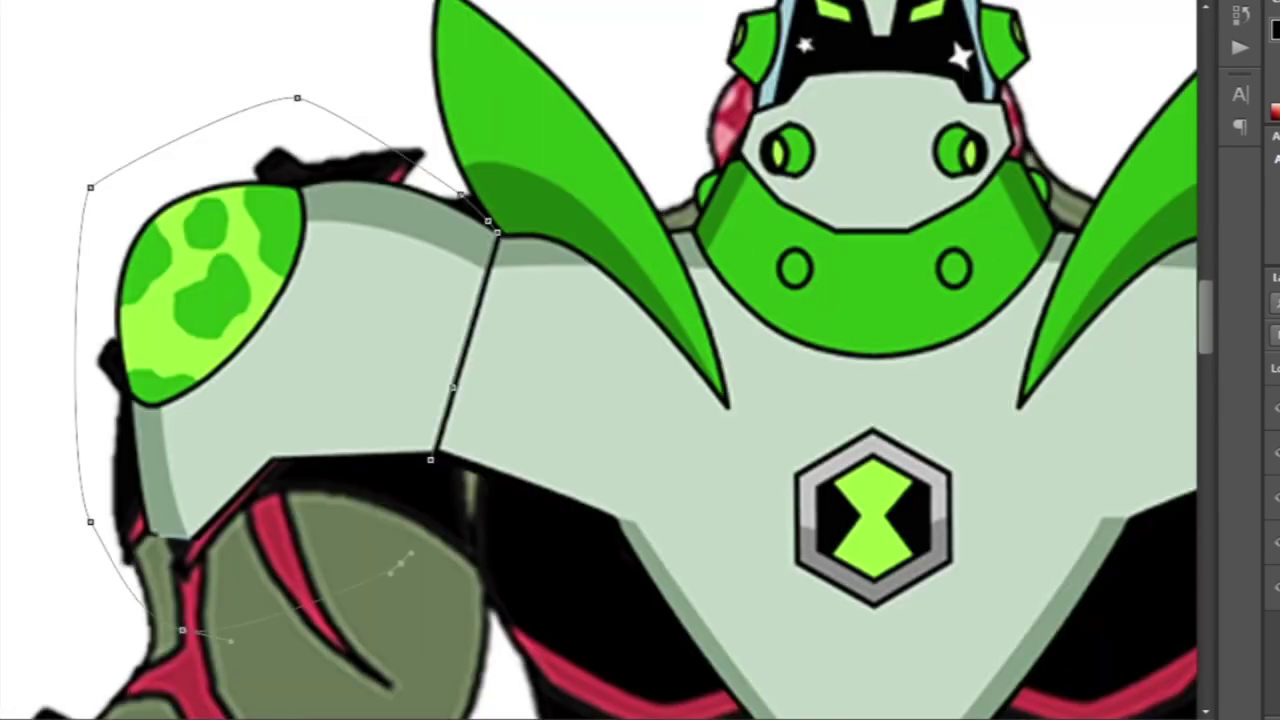
{"action": "key", "text": "ctrl+Return"}
{"action": "key", "text": "Delete"}
{"action": "key", "text": "ctrl+minus"}
{"action": "key", "text": "ctrl+minus"}
{"action": "key", "text": "ctrl+minus"}
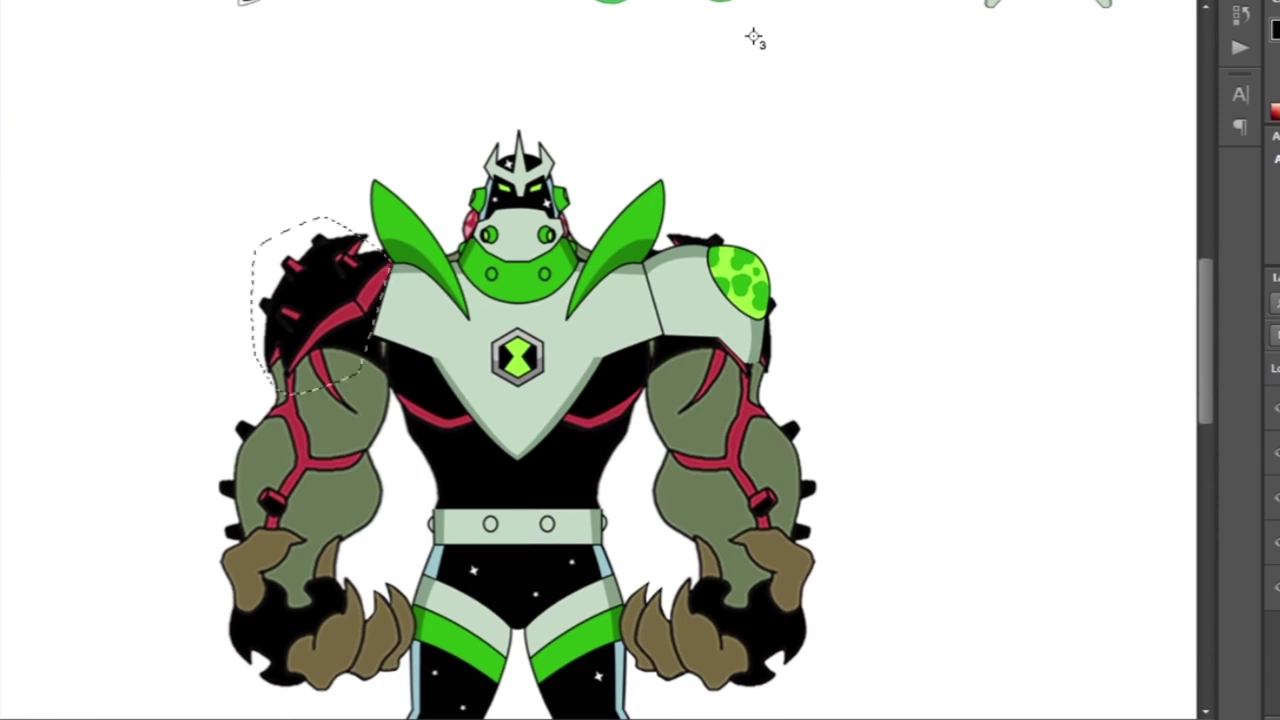
Clear the black spikes around the outer shoulder and refit the shoulder armour over the arm.
{"action": "key", "text": "Delete"}
{"action": "key", "text": "ctrl+t"}
{"action": "key", "text": "Return"}
{"action": "key", "text": "ctrl+minus"}
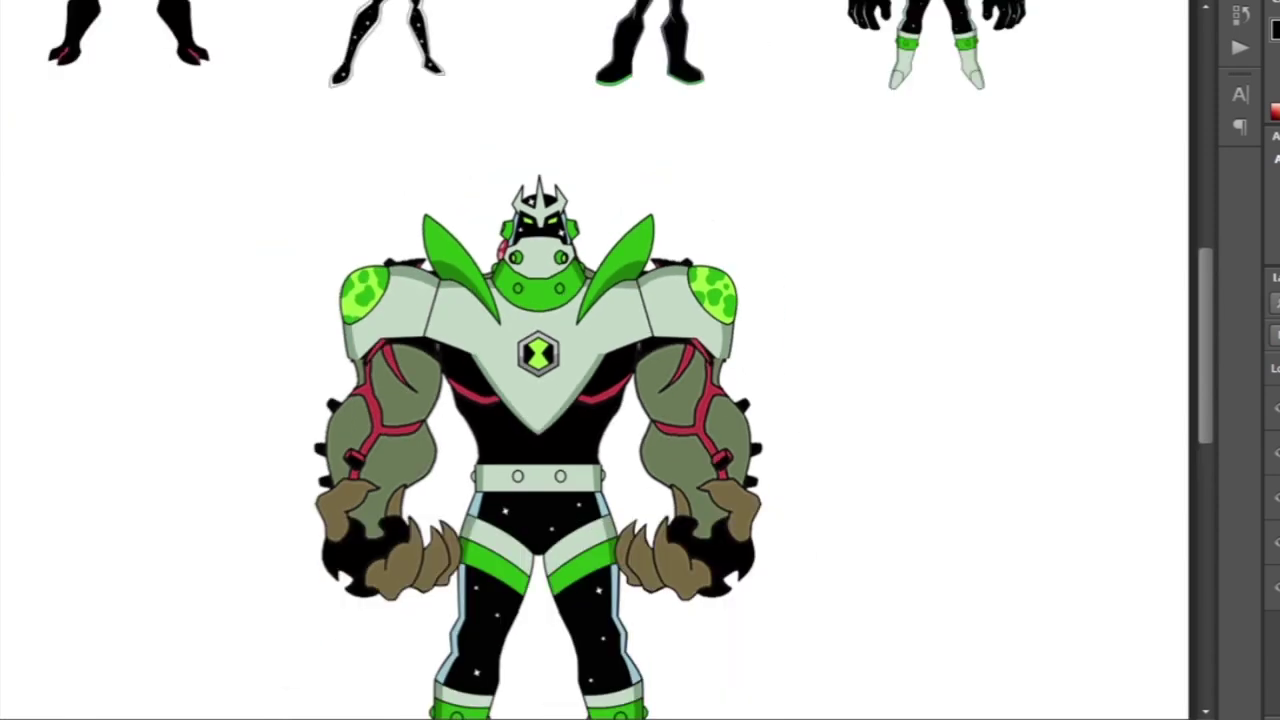
Trace a Pen path around the left beard tentacles and up to the beard's centre through the semi-transparent armour.
{"action": "key", "text": "ctrl+plus"}
{"action": "key", "text": "ctrl+plus"}
{"action": "key", "text": "ctrl+plus"}
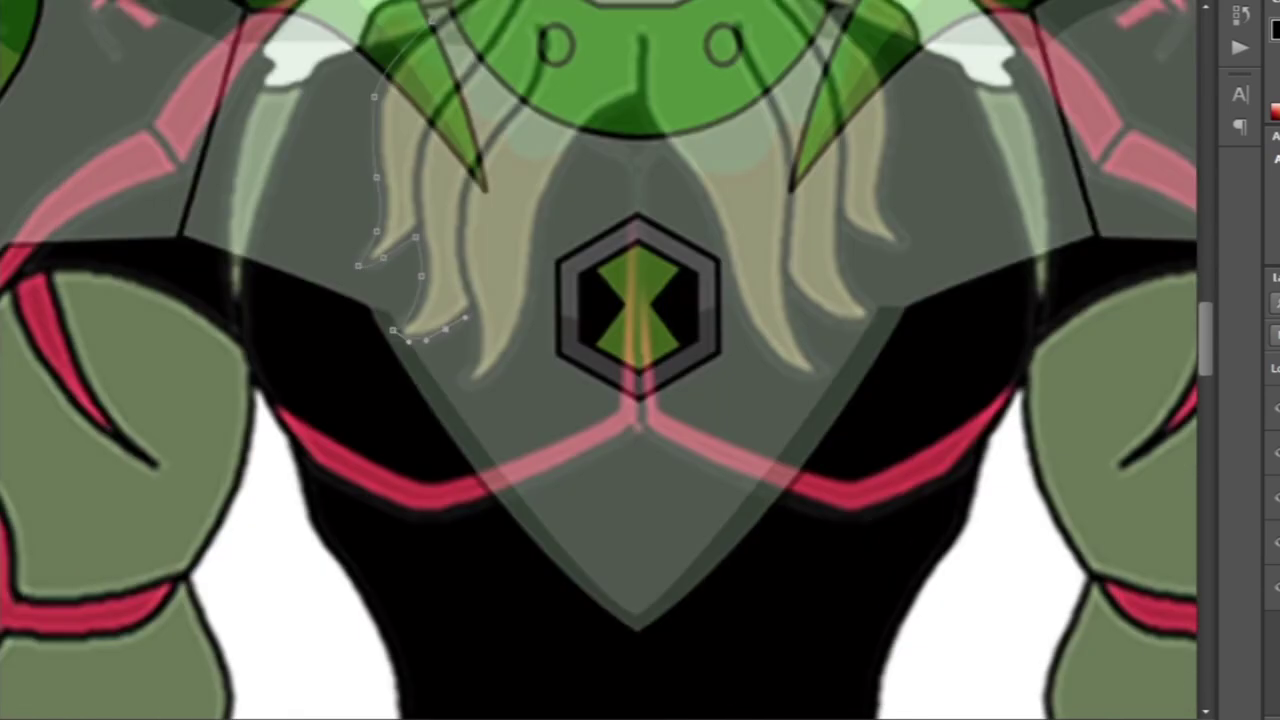
{"action": "key", "text": "ctrl+plus"}
{"action": "key", "text": "ctrl+plus"}
{"action": "scroll", "coordinate": [600, 360], "scroll_direction": "up", "scroll_amount": 2}
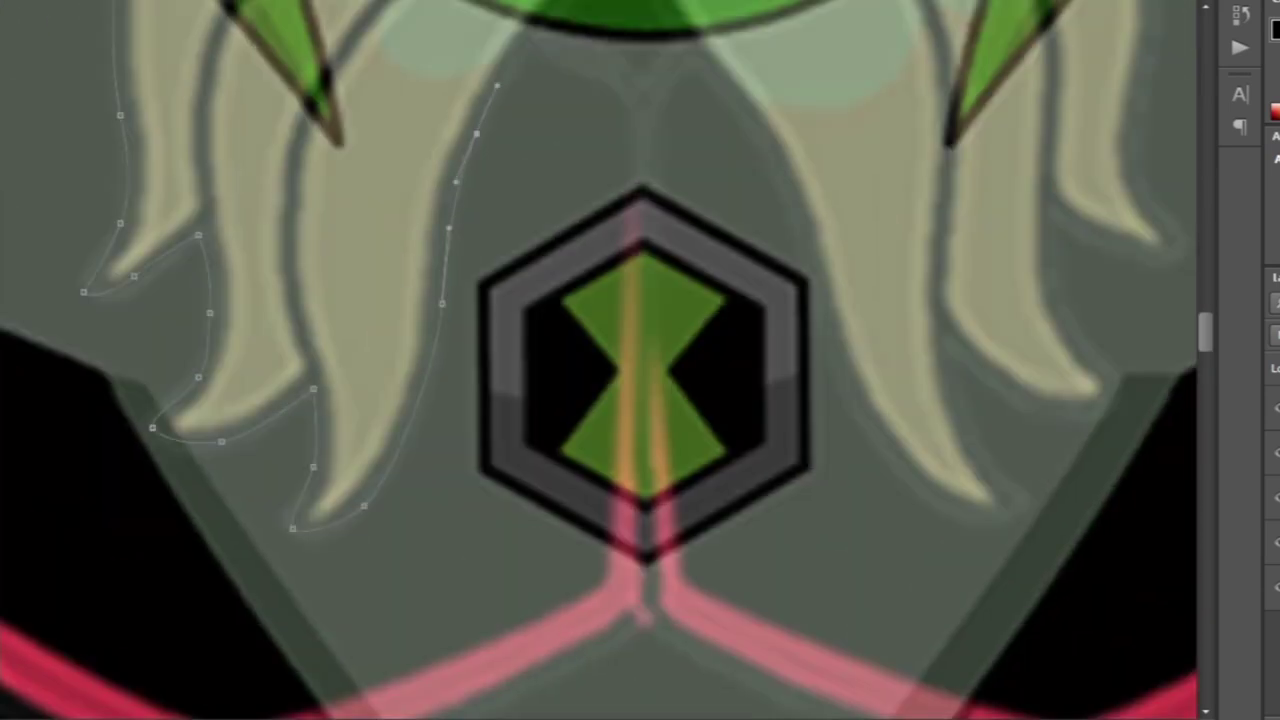
{"action": "scroll", "coordinate": [600, 360], "scroll_direction": "up", "scroll_amount": 2}
{"action": "scroll", "coordinate": [600, 360], "scroll_direction": "down", "scroll_amount": 2}
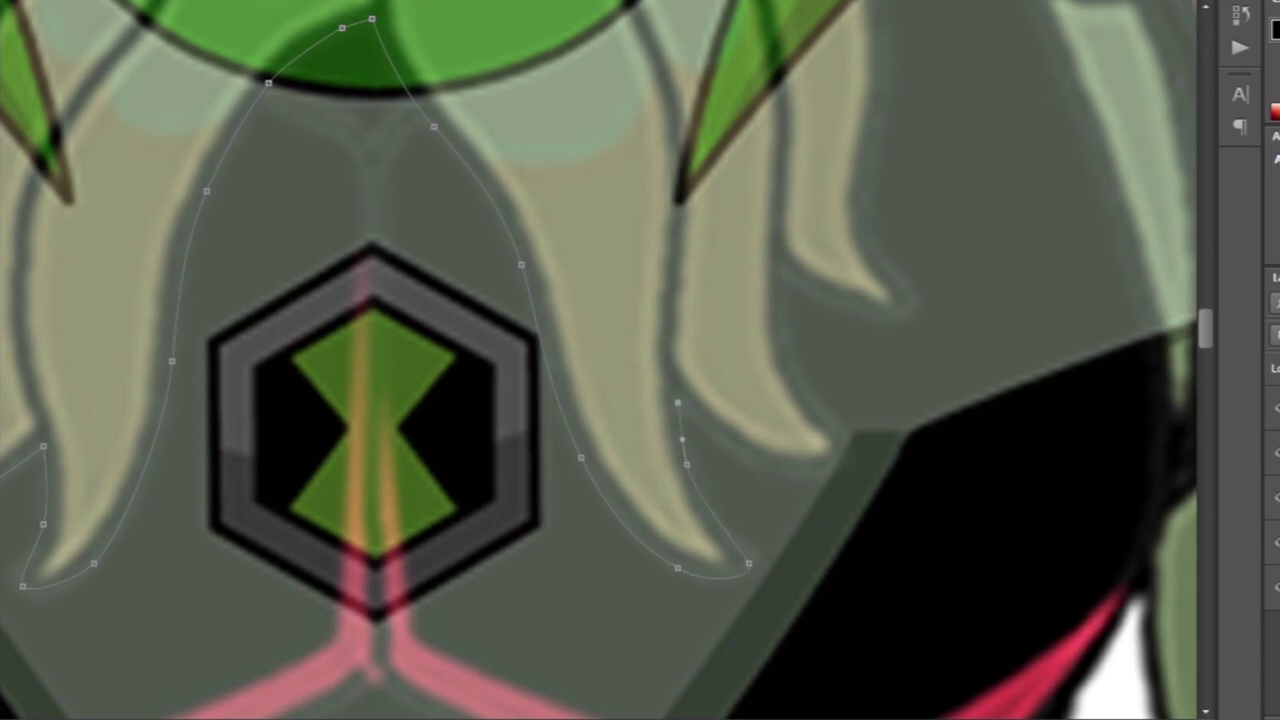
Complete the path around the right tentacles and head, and remove the enclosed armour so the bearded head lies in front.
{"action": "scroll", "coordinate": [600, 360], "scroll_direction": "down", "scroll_amount": 2}
{"action": "scroll", "coordinate": [600, 360], "scroll_direction": "down", "scroll_amount": 3}
{"action": "scroll", "coordinate": [600, 360], "scroll_direction": "up", "scroll_amount": 5}
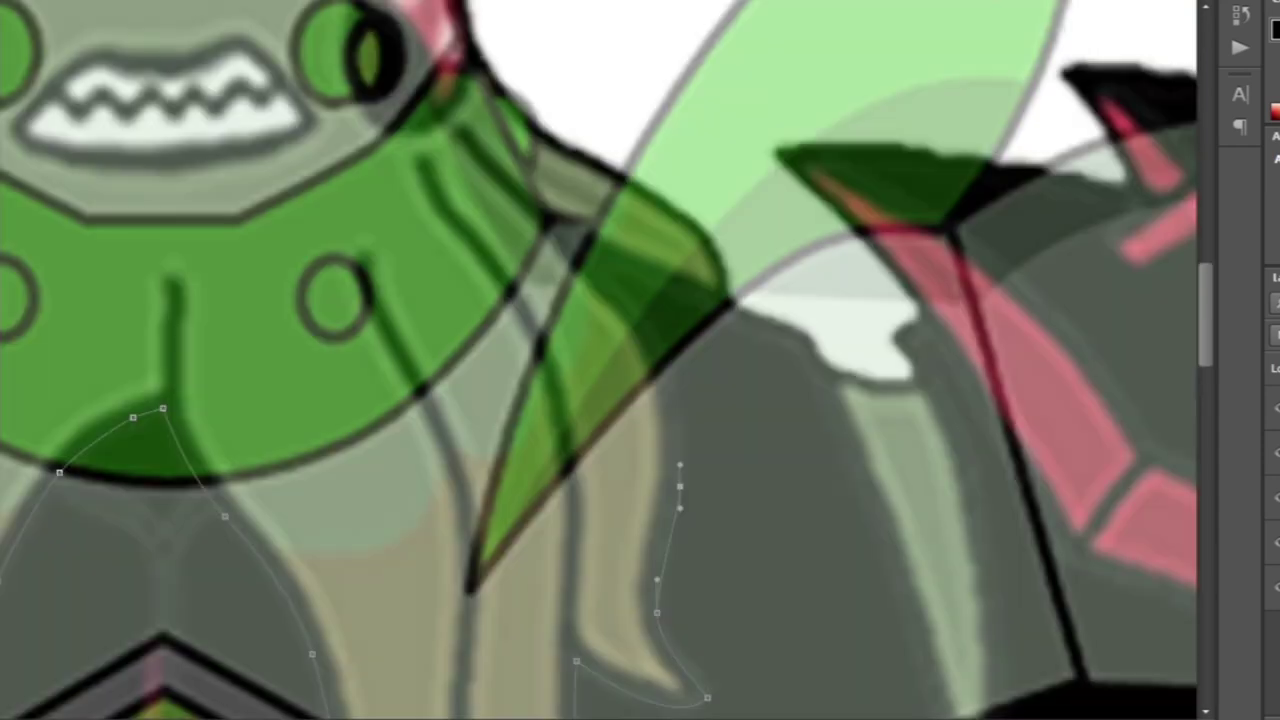
{"action": "scroll", "coordinate": [600, 360], "scroll_direction": "down", "scroll_amount": 1}
{"action": "scroll", "coordinate": [600, 360], "scroll_direction": "down", "scroll_amount": 3}
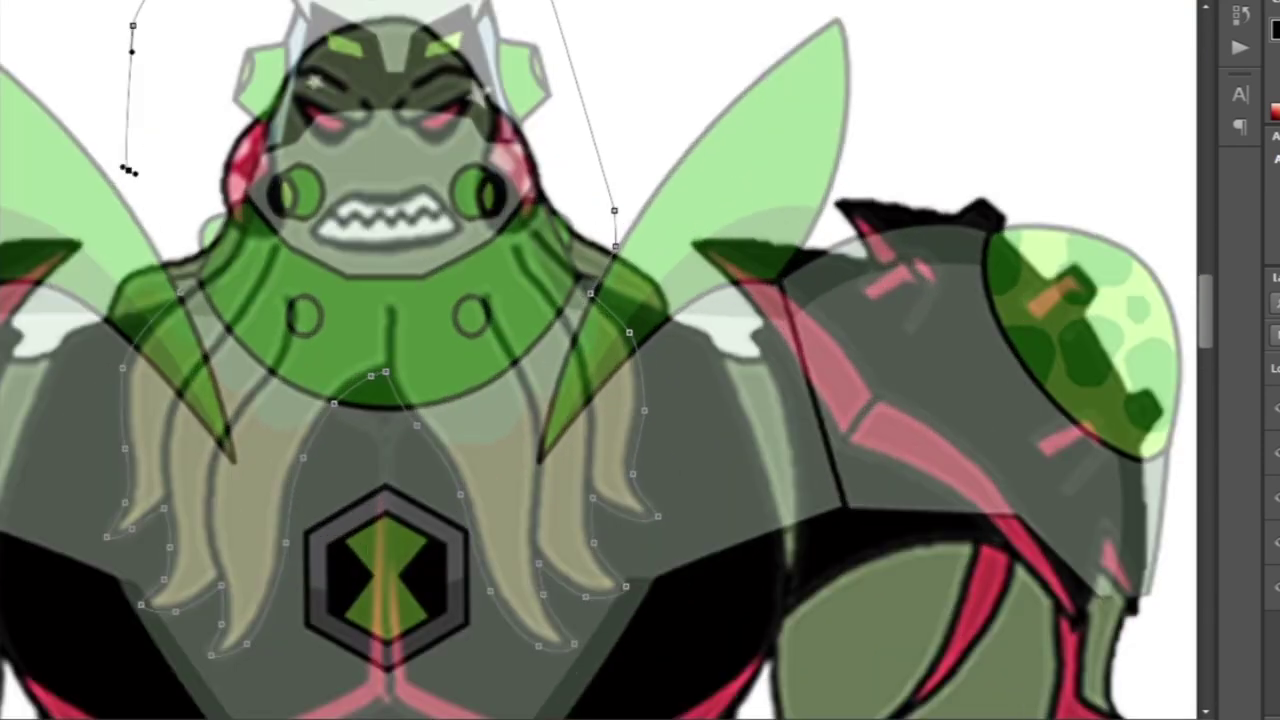
{"action": "right_click", "coordinate": [406, 206]}
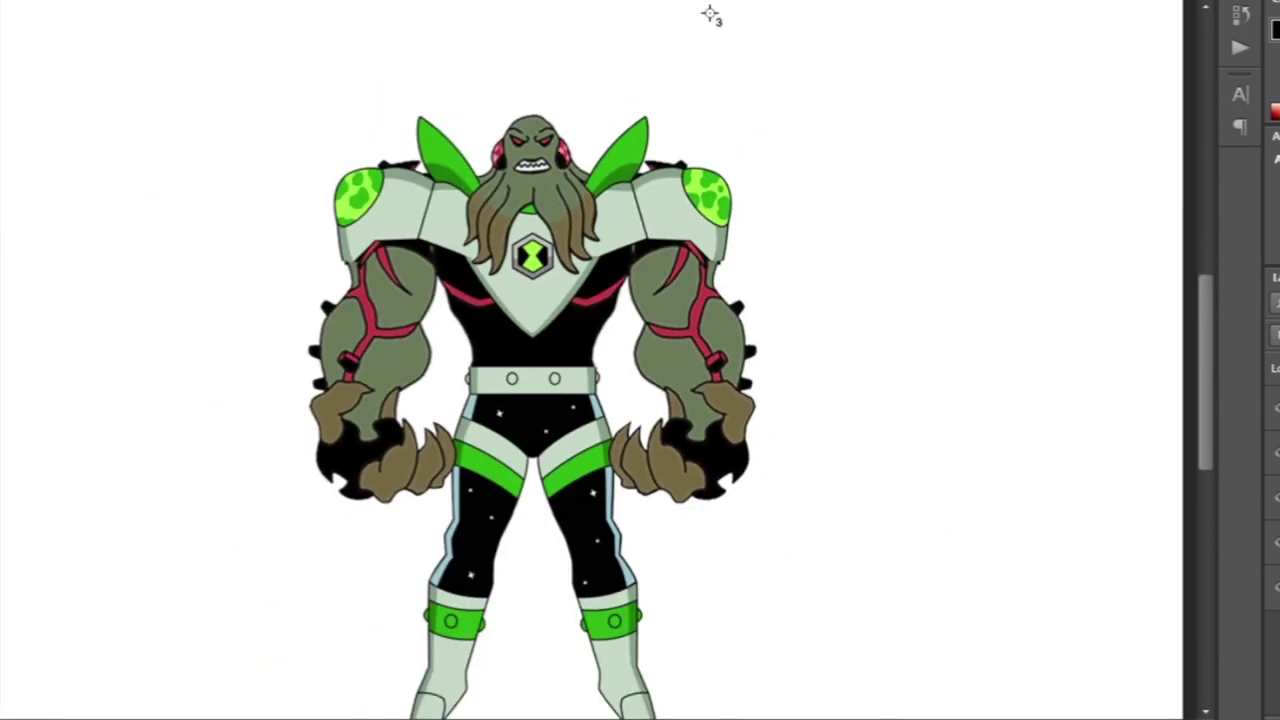
Outline a back shard of the crystal character with a path and copy it behind the composite figure's right shoulder.
{"action": "scroll", "coordinate": [628, 337], "scroll_direction": "down", "scroll_amount": 2}
{"action": "scroll", "coordinate": [680, 134], "scroll_direction": "up", "scroll_amount": 5}
{"action": "scroll", "coordinate": [651, 80], "scroll_direction": "down", "scroll_amount": 3}
{"action": "scroll", "coordinate": [651, 166], "scroll_direction": "up", "scroll_amount": 2}
{"action": "scroll", "coordinate": [666, 307], "scroll_direction": "down", "scroll_amount": 2}
{"action": "scroll", "coordinate": [620, 171], "scroll_direction": "up", "scroll_amount": 1}
{"action": "scroll", "coordinate": [643, 351], "scroll_direction": "up", "scroll_amount": 4}
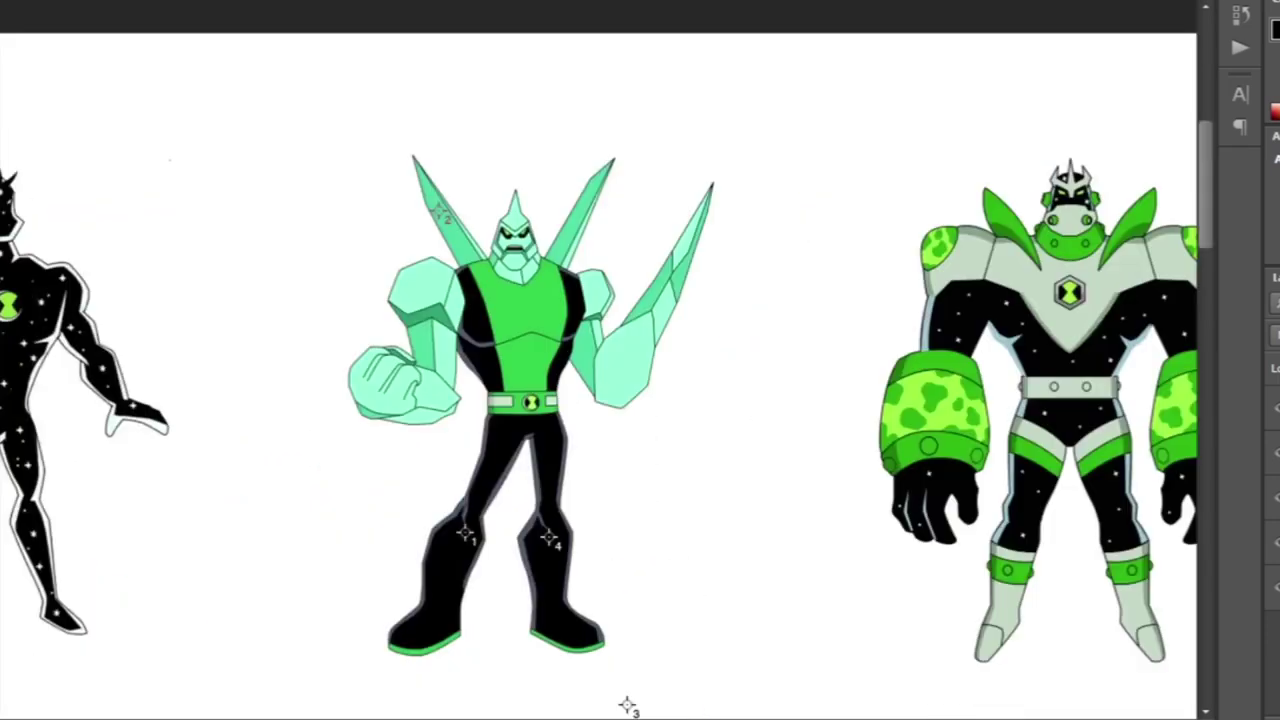
{"action": "scroll", "coordinate": [640, 300], "scroll_direction": "down", "scroll_amount": 1}
{"action": "left_click", "coordinate": [429, 300]}
{"action": "left_click", "coordinate": [634, 137]}
{"action": "left_click", "coordinate": [743, 143]}
{"action": "right_click", "coordinate": [829, 202]}
{"action": "left_click", "coordinate": [889, 243]}
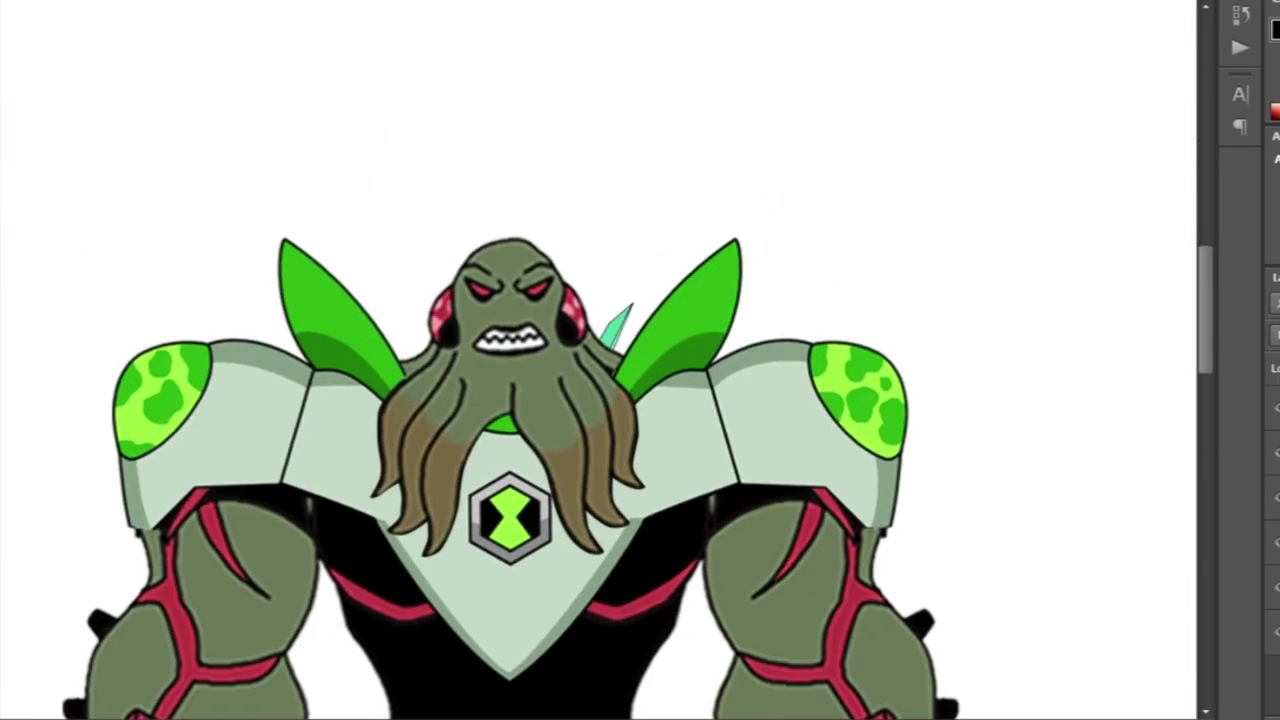
Enlarge the crystal shard behind the right shoulder and place a mirrored copy behind the left shoulder.
{"action": "left_click_drag", "start_coordinate": [763, 314], "coordinate": [786, 323]}
{"action": "key", "text": "Return"}
{"action": "scroll", "coordinate": [600, 400], "scroll_direction": "down", "scroll_amount": 1}
{"action": "left_click_drag", "start_coordinate": [630, 250], "coordinate": [440, 250]}
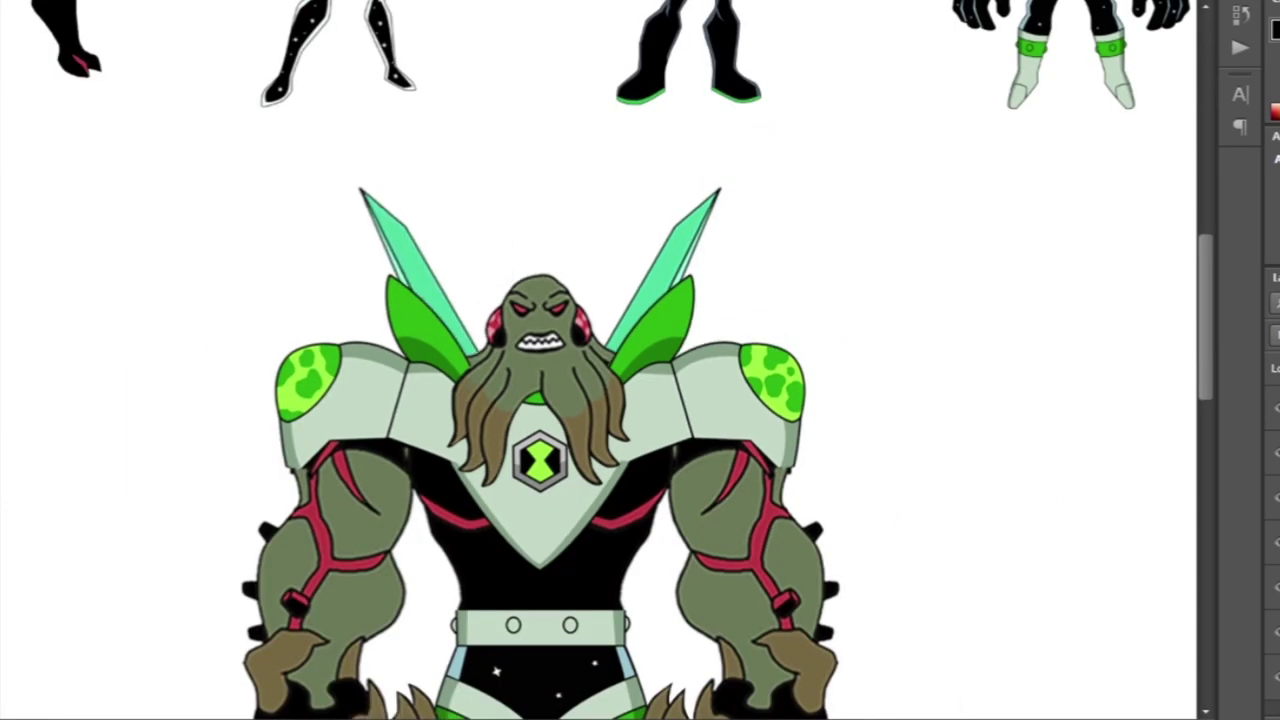
Spread the two crystal shards horizontally outward behind the green shoulder spikes.
{"action": "scroll", "coordinate": [689, 168], "scroll_direction": "down", "scroll_amount": 2}
{"action": "scroll", "coordinate": [689, 168], "scroll_direction": "down", "scroll_amount": 1}
{"action": "scroll", "coordinate": [689, 168], "scroll_direction": "up", "scroll_amount": 2}
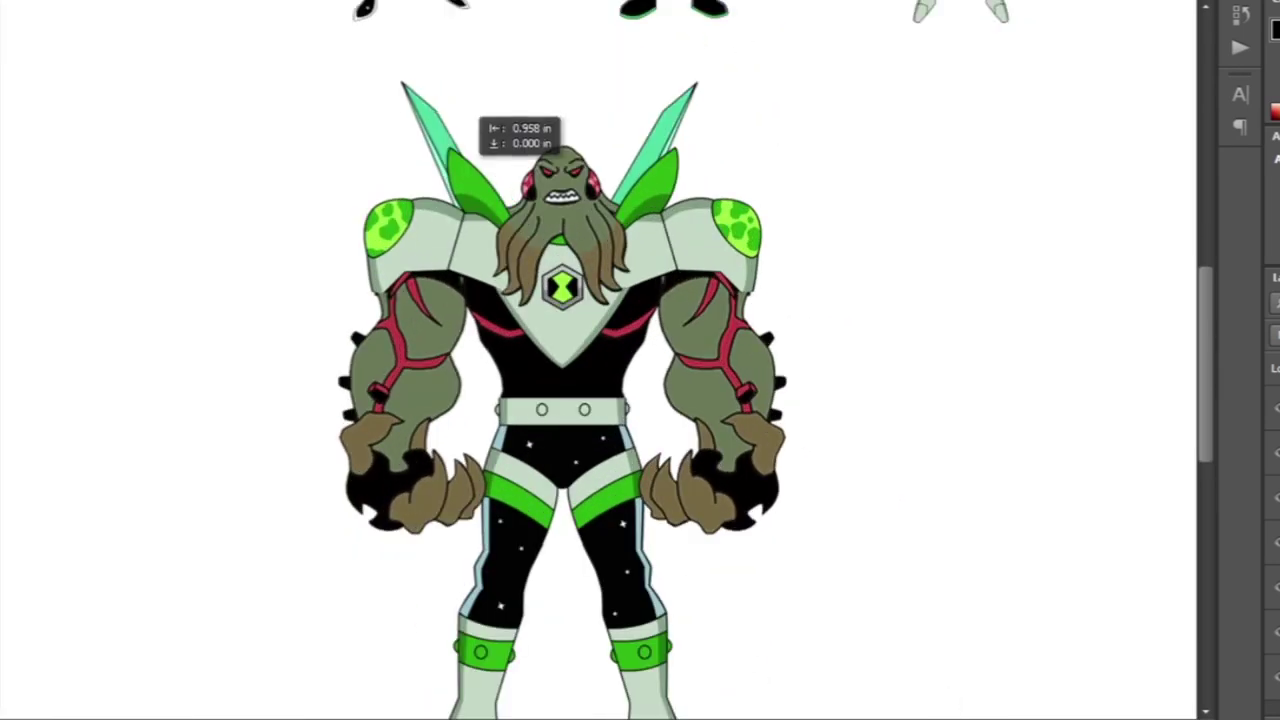
{"action": "scroll", "coordinate": [700, 100], "scroll_direction": "down", "scroll_amount": 2}
{"action": "scroll", "coordinate": [700, 42], "scroll_direction": "down", "scroll_amount": 1}
Fill the green skin of both arms with the light aqua crystal colour and clear the selection.
{"action": "scroll", "coordinate": [700, 42], "scroll_direction": "up", "scroll_amount": 2}
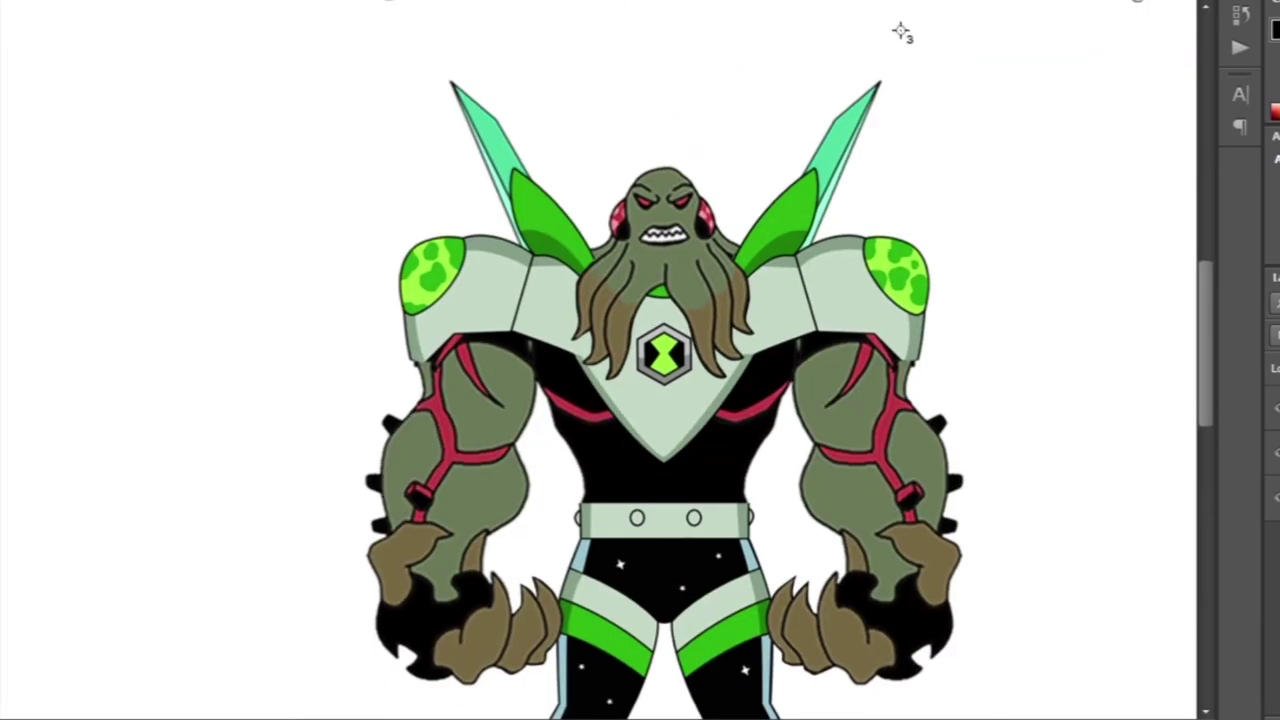
{"action": "key", "text": "alt+BackSpace"}
{"action": "key", "text": "ctrl+d"}
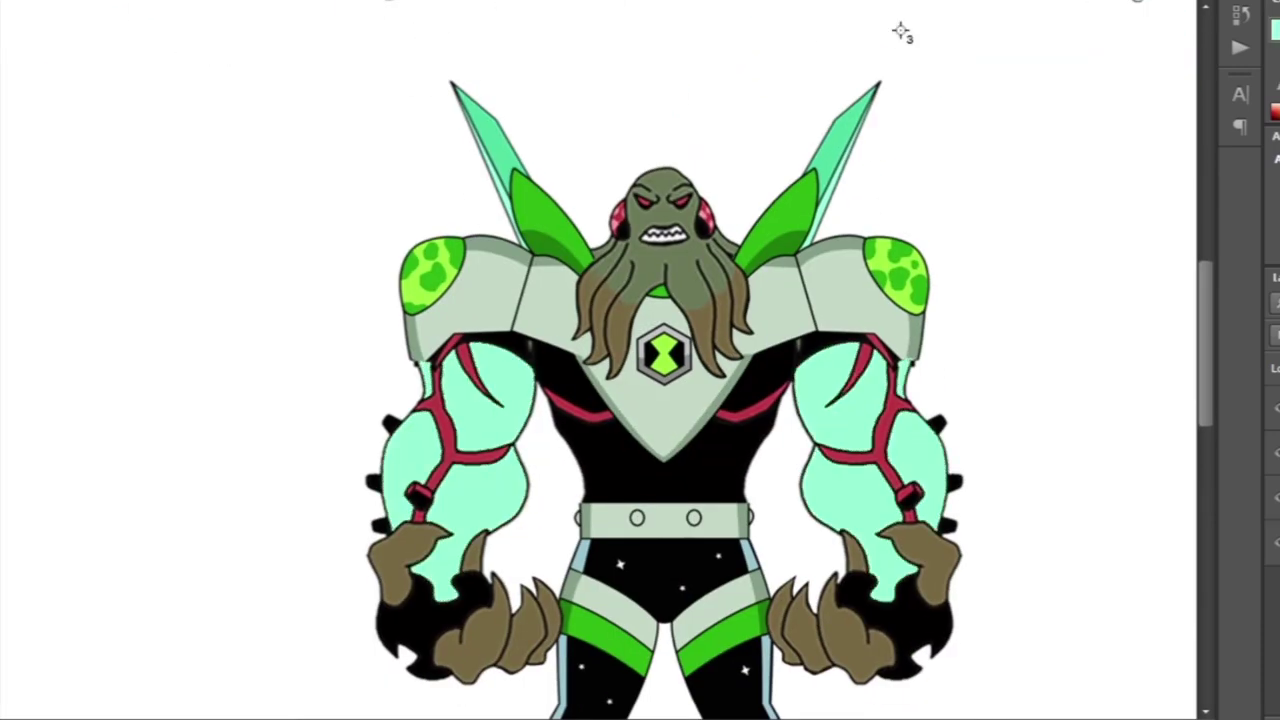
Draw a bent Pen path across the brown wrist guard of the left arm and stroke it in black.
{"action": "scroll", "coordinate": [900, 34], "scroll_direction": "down", "scroll_amount": 1}
{"action": "scroll", "coordinate": [510, 680], "scroll_direction": "up", "scroll_amount": 2}
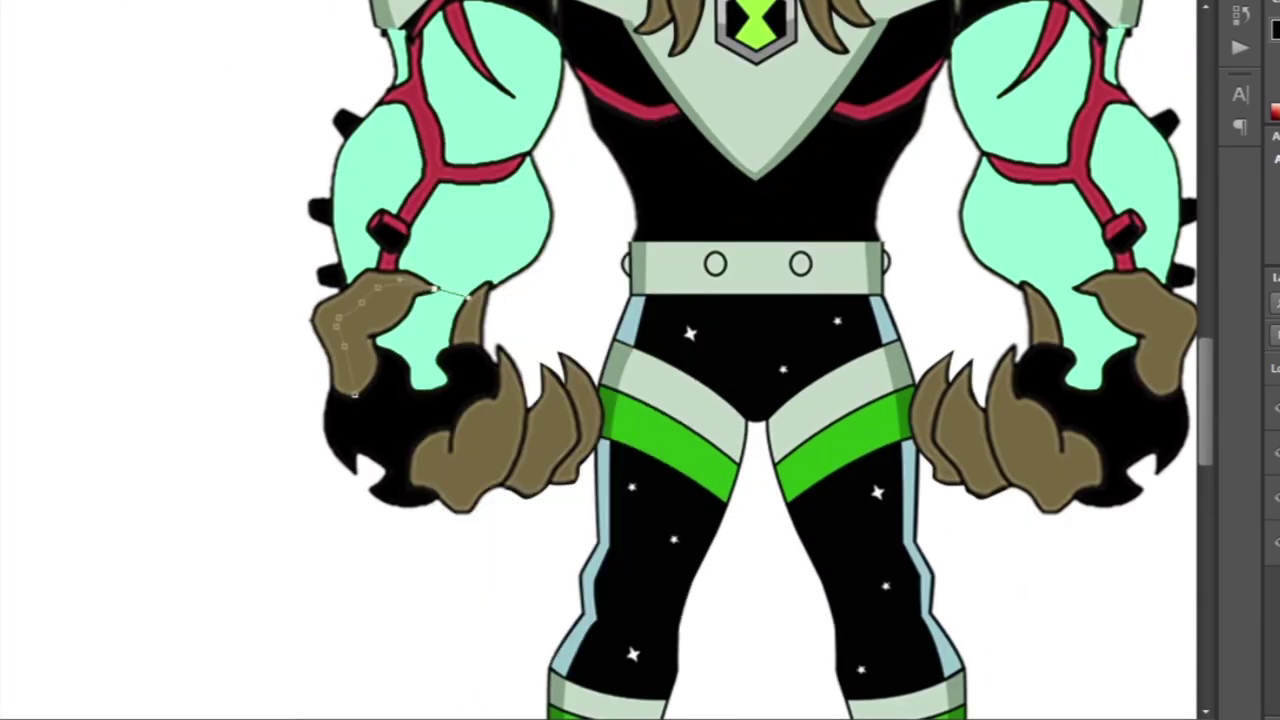
{"action": "right_click", "coordinate": [468, 297]}
{"action": "key", "text": "Return"}
Draw curved crease paths along the brown claws of the left hand and stroke them in black.
{"action": "scroll", "coordinate": [624, 349], "scroll_direction": "up", "scroll_amount": 1}
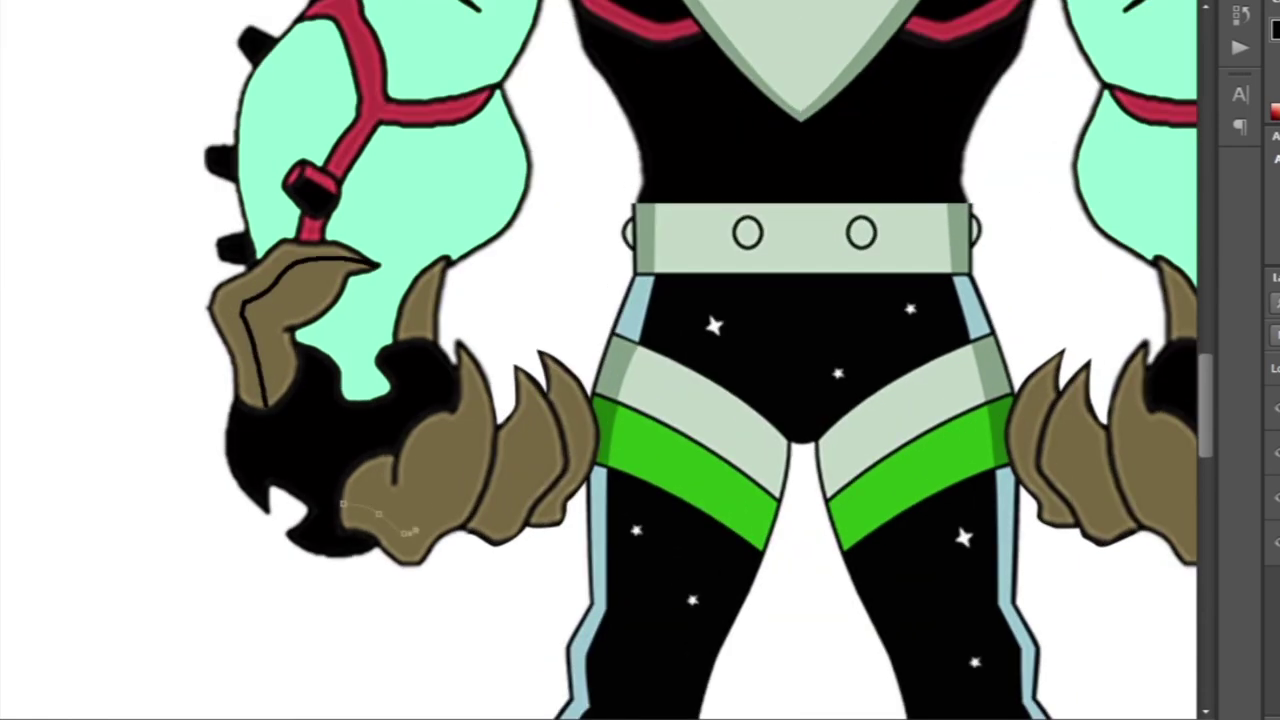
{"action": "key", "text": "Return"}
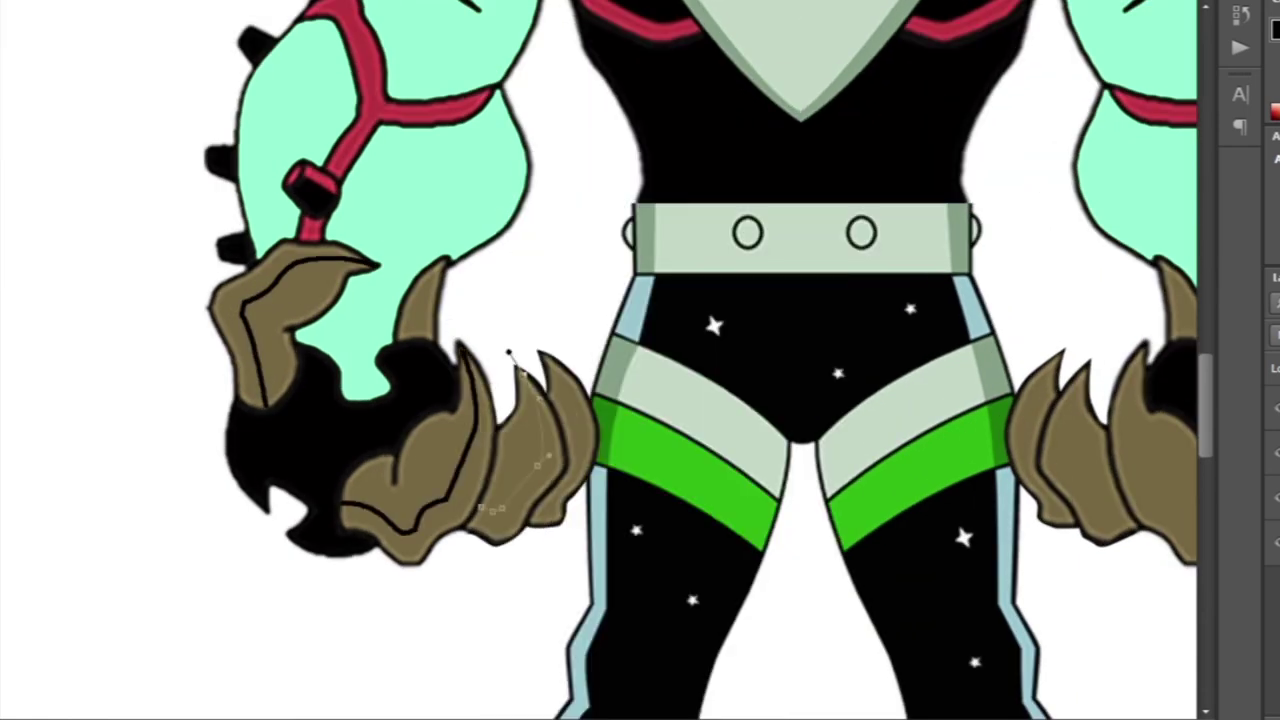
{"action": "right_click", "coordinate": [612, 278]}
{"action": "left_click", "coordinate": [650, 363]}
{"action": "key", "text": "Return"}
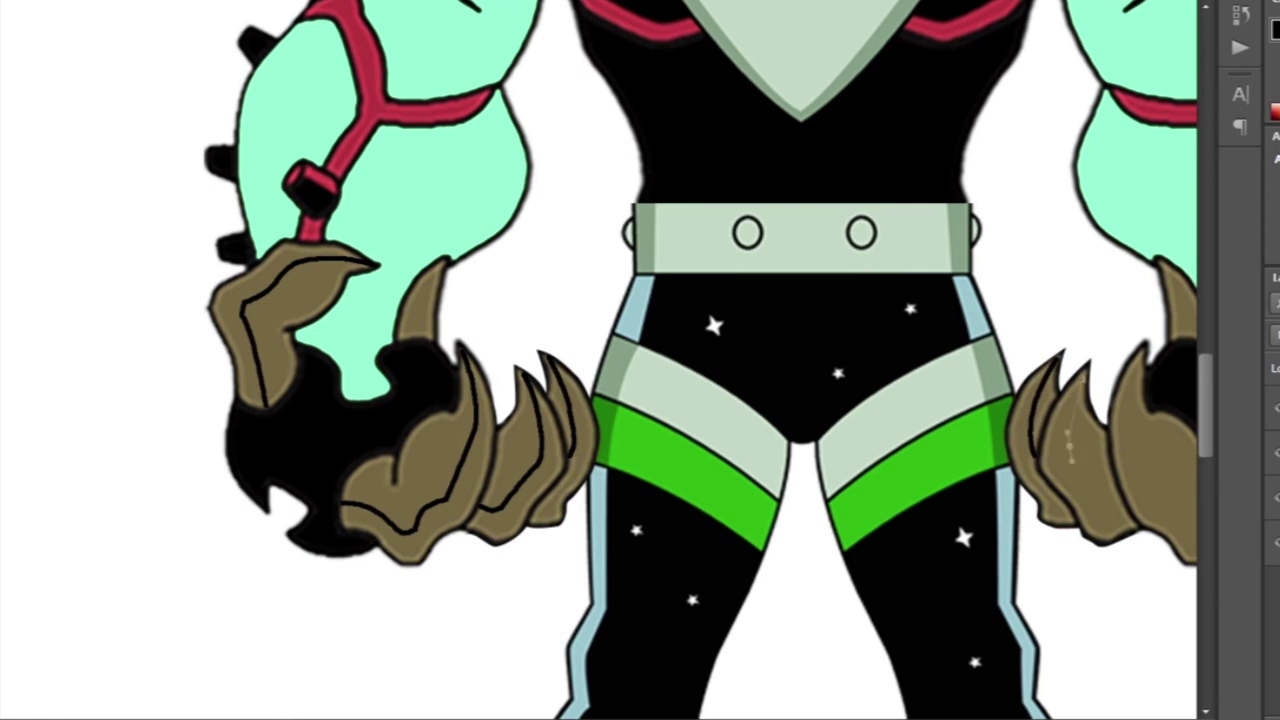
Draw curved crease paths along the brown claws of the right hand and stroke them in black.
{"action": "scroll", "coordinate": [640, 360], "scroll_direction": "down", "scroll_amount": 2}
{"action": "scroll", "coordinate": [640, 360], "scroll_direction": "right", "scroll_amount": 5}
{"action": "right_click", "coordinate": [700, 198]}
{"action": "left_click", "coordinate": [749, 363]}
{"action": "key", "text": "Return"}
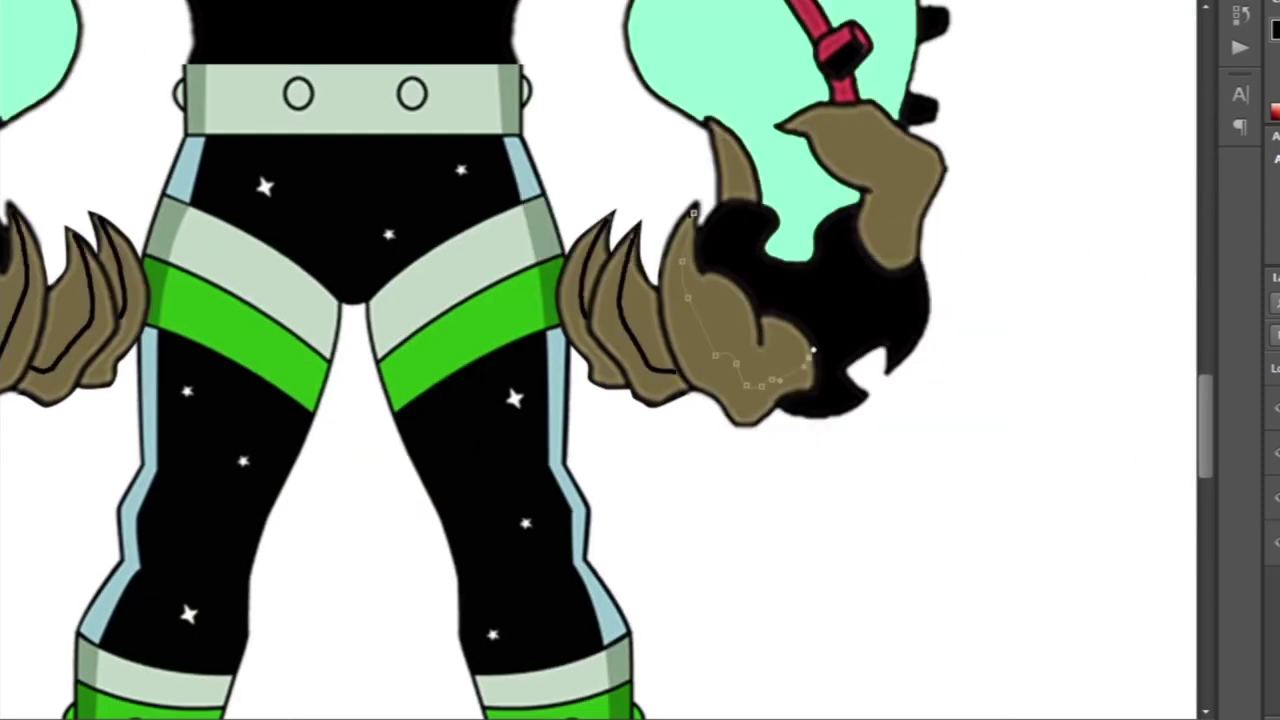
{"action": "scroll", "coordinate": [640, 360], "scroll_direction": "down", "scroll_amount": 3}
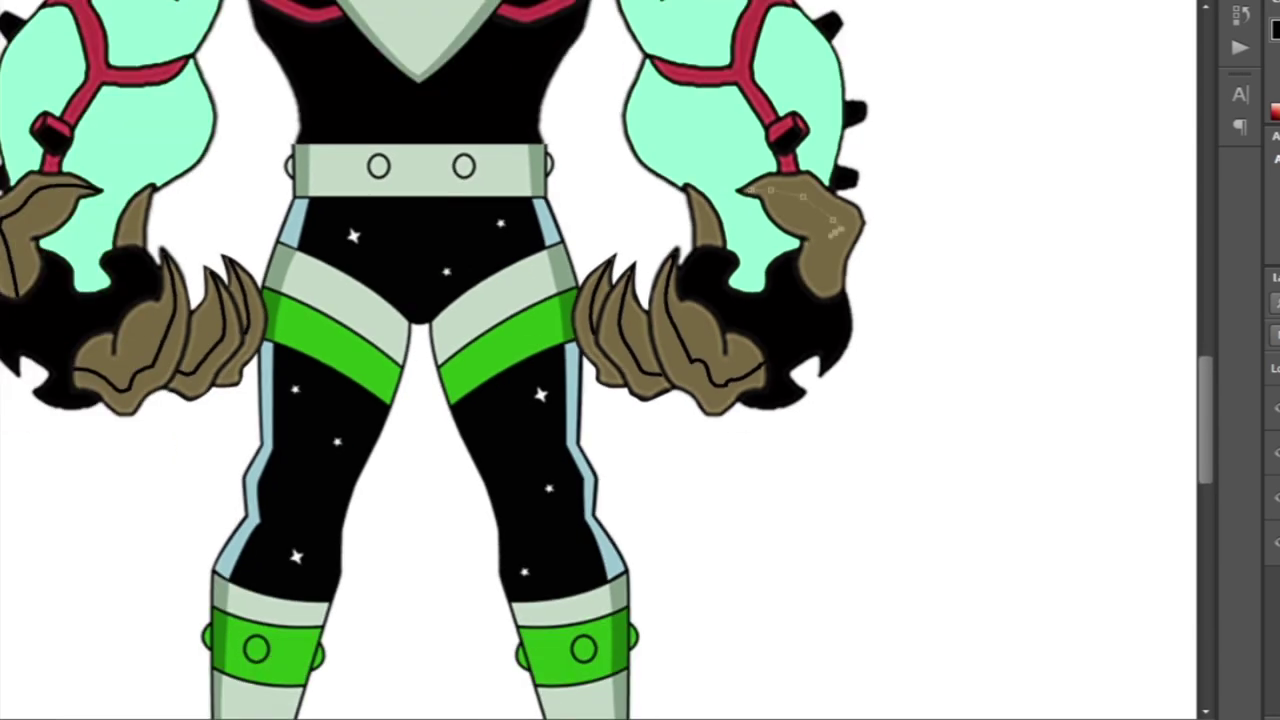
Fill the inner arms and inner claw faces with darker green, the outer claw edges with light aqua, and clear the selection.
{"action": "scroll", "coordinate": [640, 360], "scroll_direction": "down", "scroll_amount": 3}
{"action": "scroll", "coordinate": [640, 360], "scroll_direction": "up", "scroll_amount": 3}
{"action": "scroll", "coordinate": [916, 310], "scroll_direction": "down", "scroll_amount": 2}
{"action": "scroll", "coordinate": [834, 320], "scroll_direction": "down", "scroll_amount": 3}
{"action": "scroll", "coordinate": [640, 360], "scroll_direction": "up", "scroll_amount": 3}
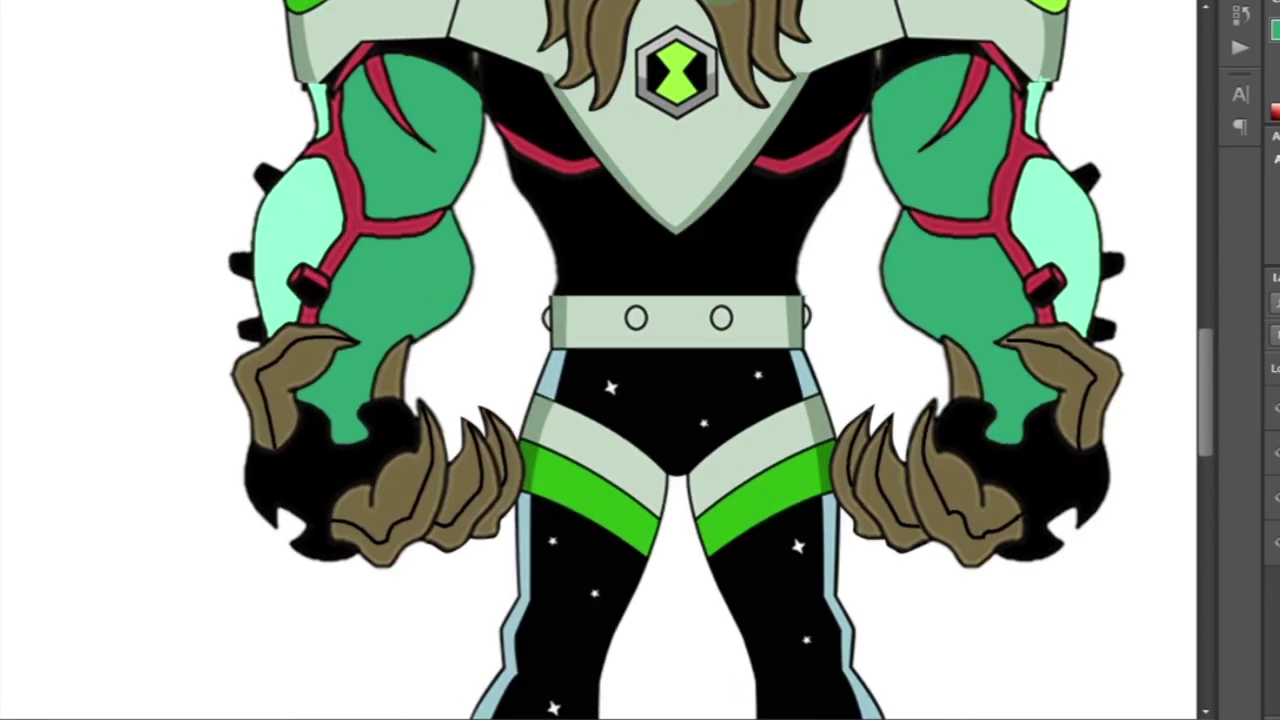
{"action": "key", "text": "alt+BackSpace"}
{"action": "left_click", "coordinate": [1062, 372]}
{"action": "key", "text": "ctrl+BackSpace"}
{"action": "key", "text": "ctrl+d"}
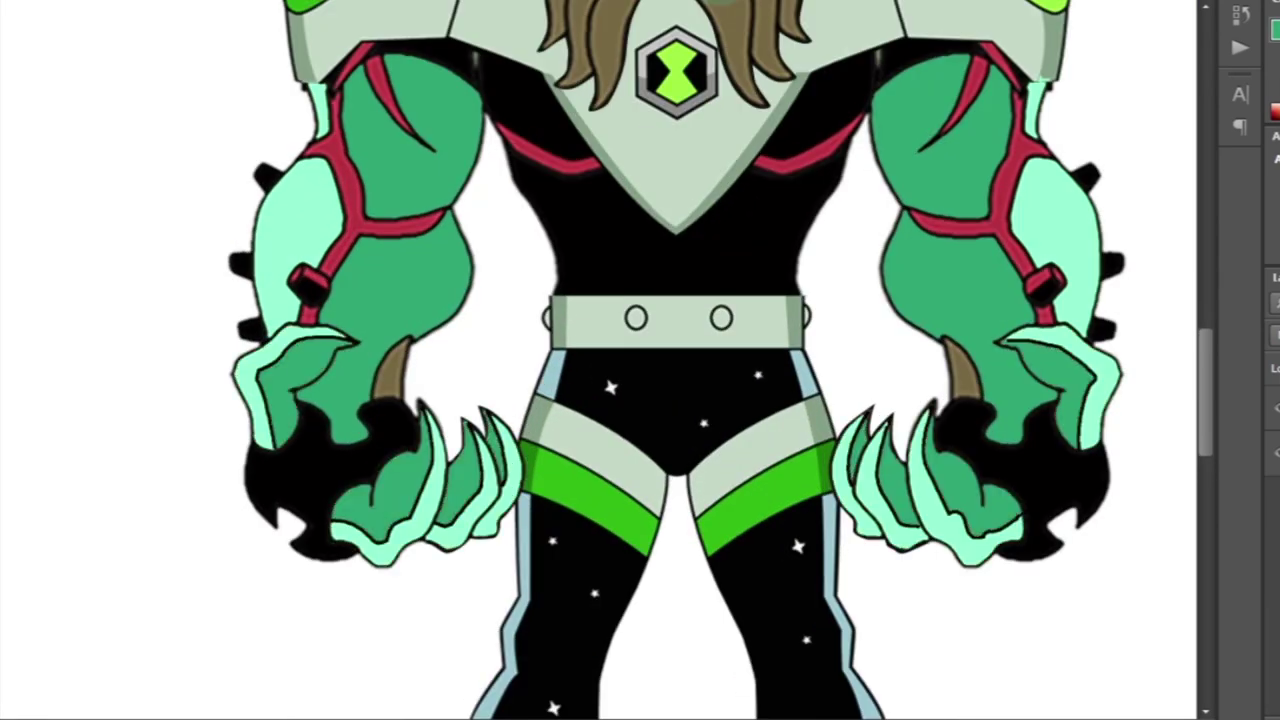
Scatter small white star shapes over the black chest, waist and both black hands, and merge the star layers.
{"action": "scroll", "coordinate": [666, 129], "scroll_direction": "down", "scroll_amount": 5}
{"action": "scroll", "coordinate": [937, 466], "scroll_direction": "up", "scroll_amount": 5}
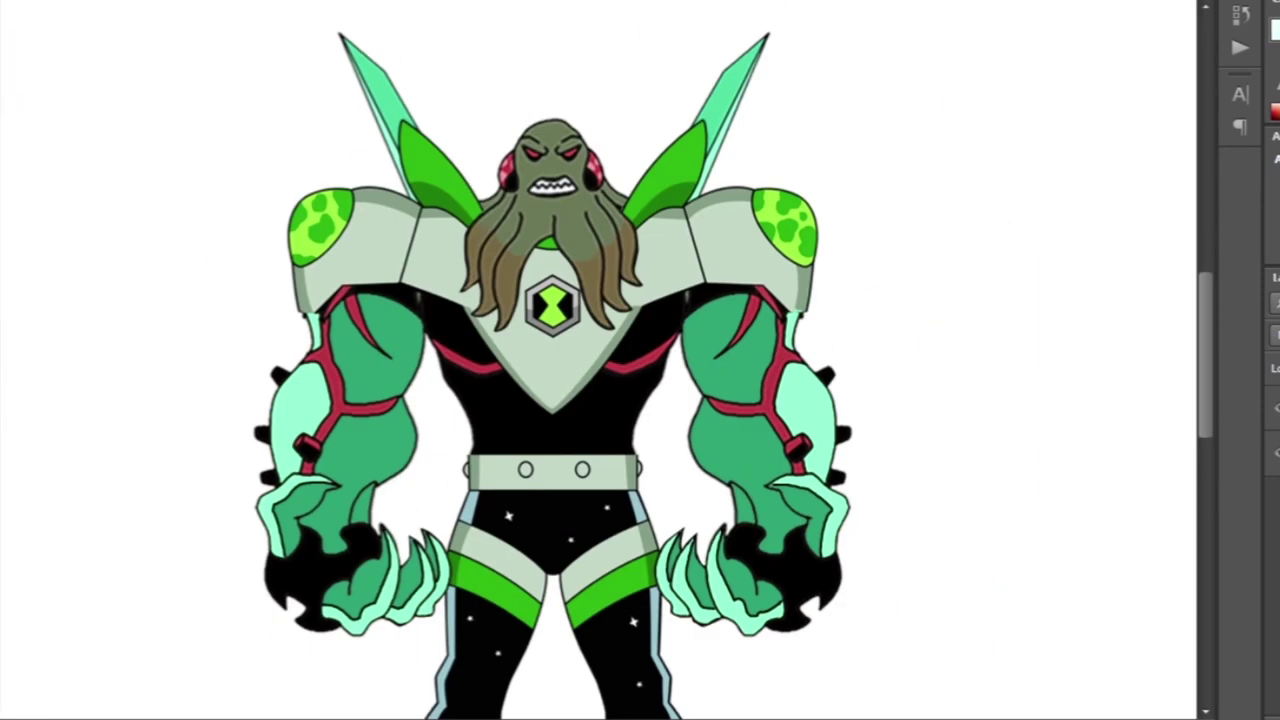
{"action": "left_click_drag", "start_coordinate": [491, 394], "coordinate": [505, 408]}
{"action": "left_click", "coordinate": [587, 429]}
{"action": "left_click_drag", "start_coordinate": [400, 290], "coordinate": [412, 302]}
{"action": "left_click", "coordinate": [626, 392]}
{"action": "left_click_drag", "start_coordinate": [608, 410], "coordinate": [620, 422]}
{"action": "left_click_drag", "start_coordinate": [532, 432], "coordinate": [544, 444]}
{"action": "left_click_drag", "start_coordinate": [638, 330], "coordinate": [650, 342]}
{"action": "left_click", "coordinate": [703, 296]}
{"action": "left_click_drag", "start_coordinate": [794, 560], "coordinate": [806, 572]}
{"action": "left_click_drag", "start_coordinate": [737, 535], "coordinate": [749, 547]}
{"action": "left_click", "coordinate": [459, 379]}
{"action": "left_click_drag", "start_coordinate": [616, 366], "coordinate": [652, 402]}
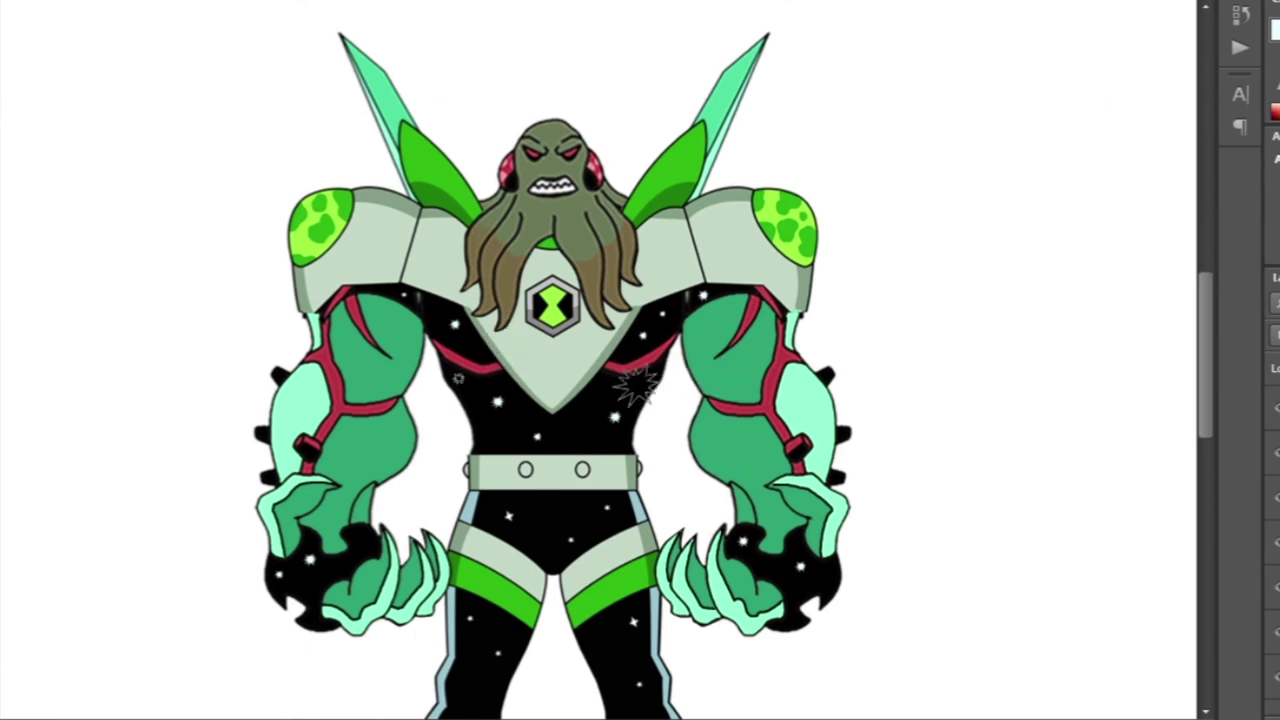
{"action": "left_click_drag", "start_coordinate": [564, 420], "coordinate": [618, 374]}
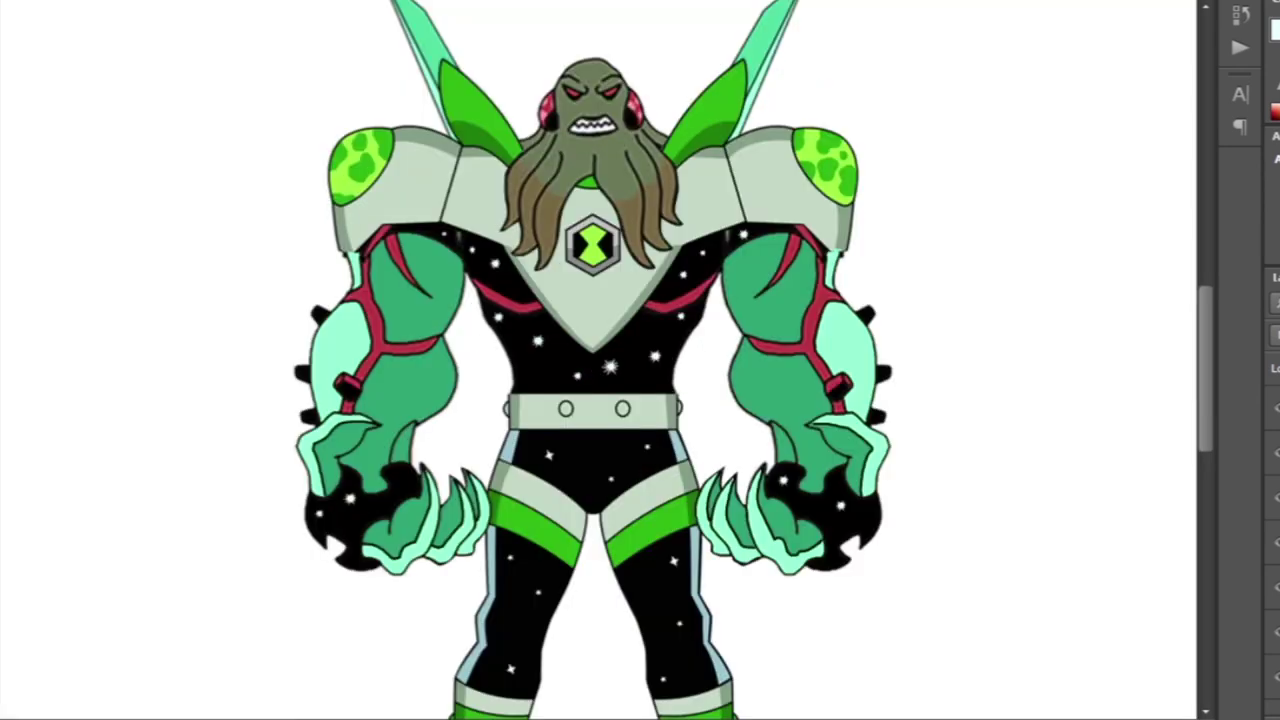
{"action": "key", "text": "ctrl+e"}
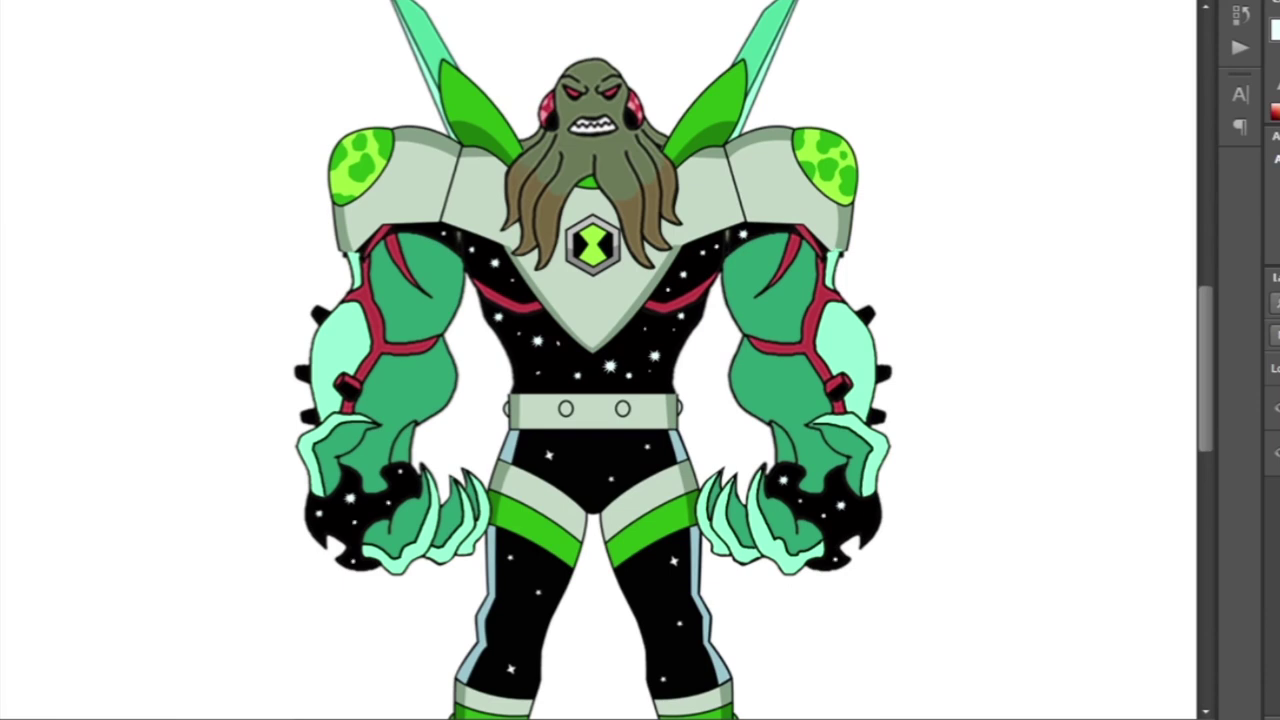
{"action": "key", "text": "ctrl+minus"}
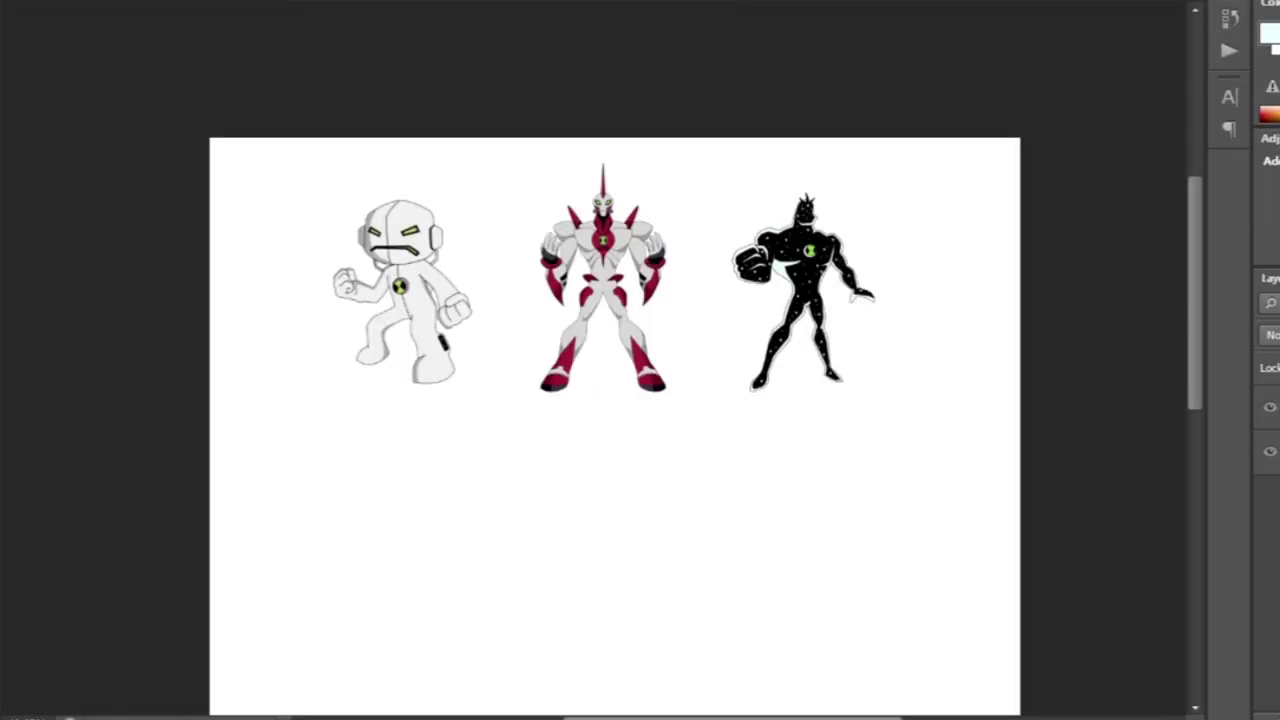
Place a copy of the red-and-white character in the empty area below the three source characters.
{"action": "key", "text": "ctrl+minus"}
{"action": "left_click_drag", "start_coordinate": [643, 186], "coordinate": [612, 448]}
Trace the outline of the white robot's head and ear piece with the Pen tool.
{"action": "scroll", "coordinate": [612, 448], "scroll_direction": "up", "scroll_amount": 10}
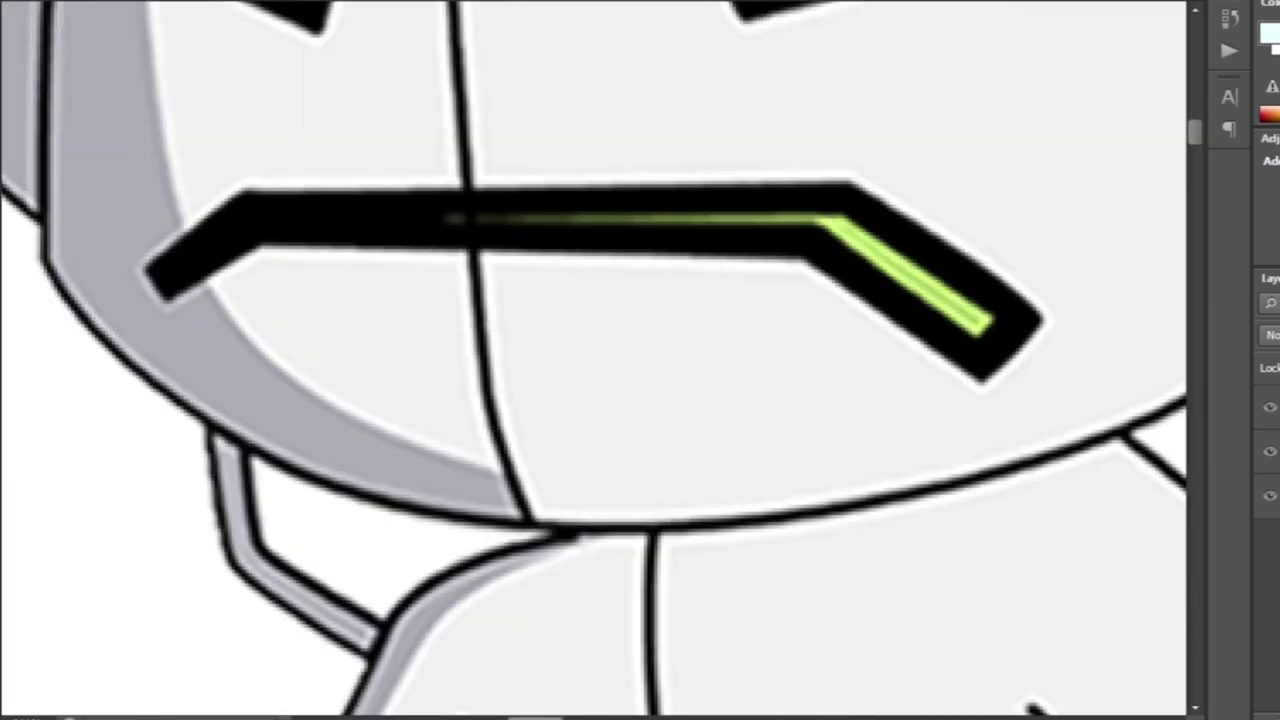
{"action": "mouse_move", "coordinate": [280, 455]}
{"action": "left_mouse_down"}
{"action": "mouse_move", "coordinate": [643, 534]}
{"action": "mouse_move", "coordinate": [1086, 451]}
{"action": "mouse_move", "coordinate": [590, 372]}
{"action": "left_mouse_up"}
{"action": "scroll", "coordinate": [1086, 451], "scroll_direction": "down", "scroll_amount": 3}
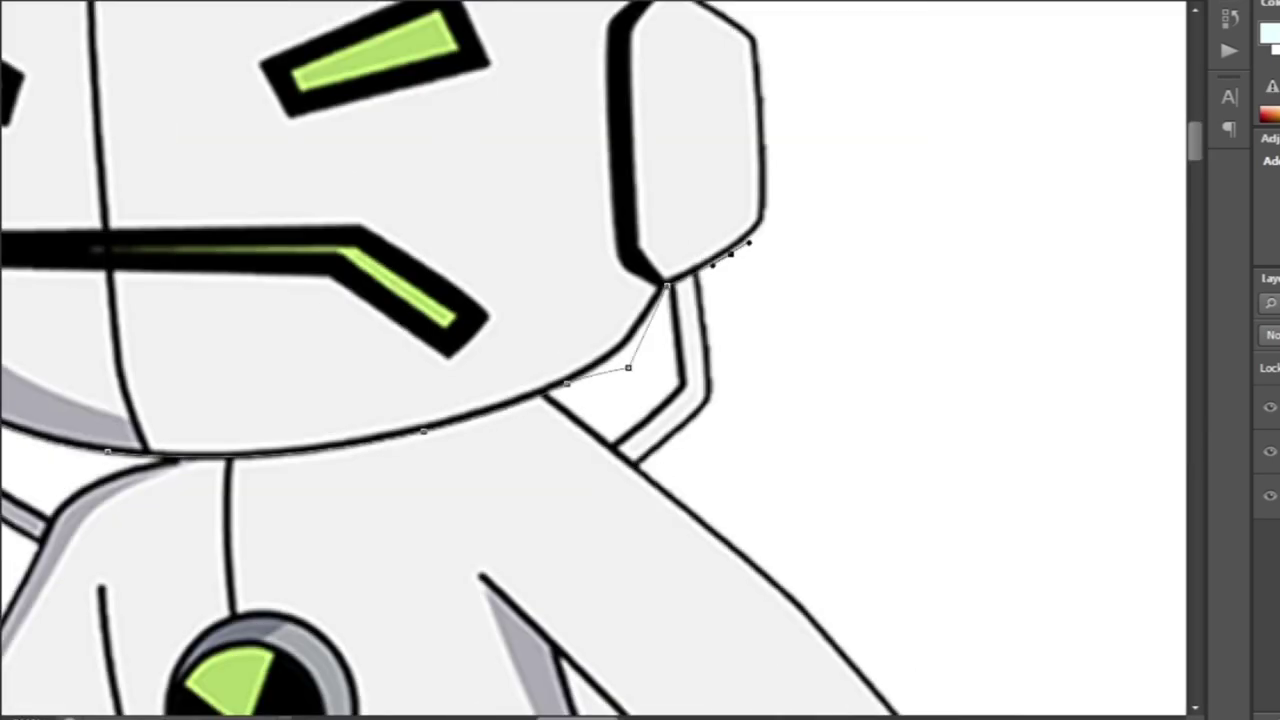
{"action": "scroll", "coordinate": [640, 360], "scroll_direction": "down", "scroll_amount": 3}
{"action": "double_click", "coordinate": [266, 334]}
Move the cut-out white robot head onto the red-and-white body and transform it to cover the original head.
{"action": "scroll", "coordinate": [640, 360], "scroll_direction": "down", "scroll_amount": 5}
{"action": "mouse_move", "coordinate": [400, 100]}
{"action": "left_mouse_down"}
{"action": "mouse_move", "coordinate": [600, 360]}
{"action": "mouse_move", "coordinate": [543, 246]}
{"action": "left_mouse_up"}
{"action": "scroll", "coordinate": [600, 360], "scroll_direction": "down", "scroll_amount": 3}
{"action": "key", "text": "ctrl+t"}
{"action": "left_click_drag", "start_coordinate": [677, 149], "coordinate": [663, 163]}
{"action": "key", "text": "Return"}
{"action": "scroll", "coordinate": [600, 360], "scroll_direction": "down", "scroll_amount": 2}
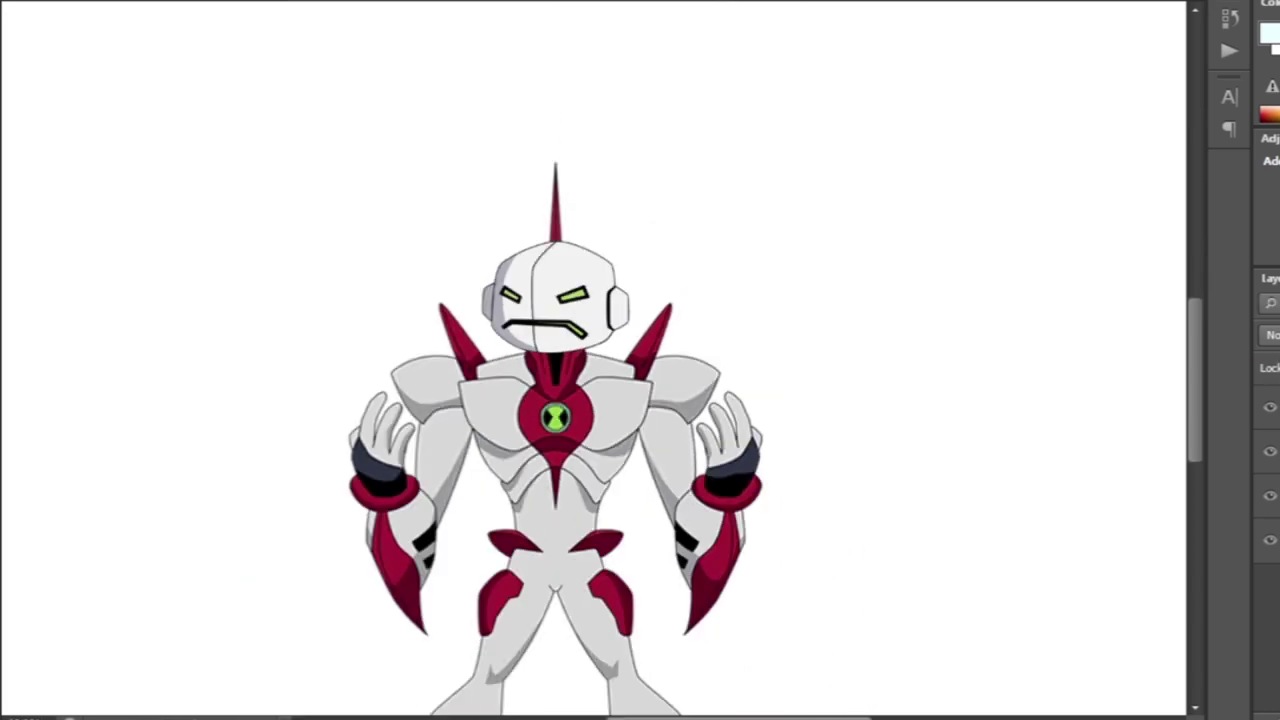
Remove the red spike above the white head and merge the head with the body.
{"action": "key", "text": "ctrl+t"}
{"action": "key", "text": "Escape"}
{"action": "scroll", "coordinate": [600, 360], "scroll_direction": "down", "scroll_amount": 2}
{"action": "key", "text": "ctrl+t"}
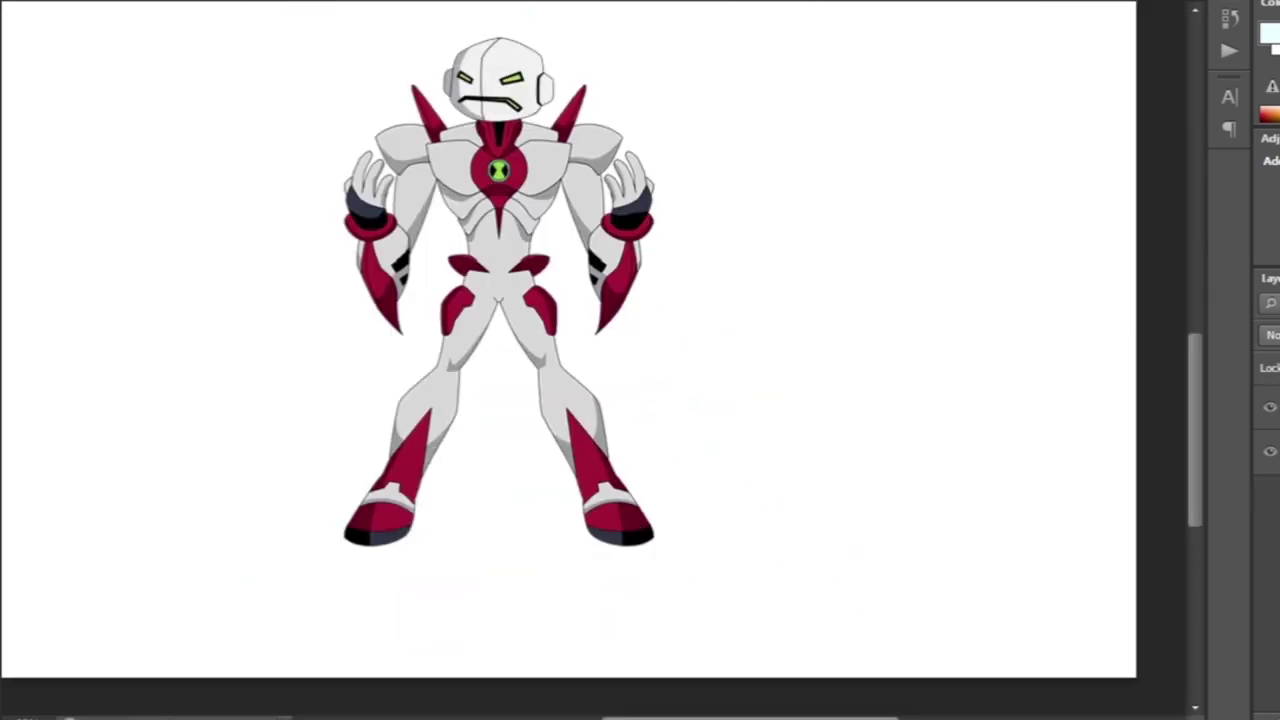
Select the grey shading on the head, arms, torso and legs and fill it with pale aqua.
{"action": "scroll", "coordinate": [500, 300], "scroll_direction": "up", "scroll_amount": 3}
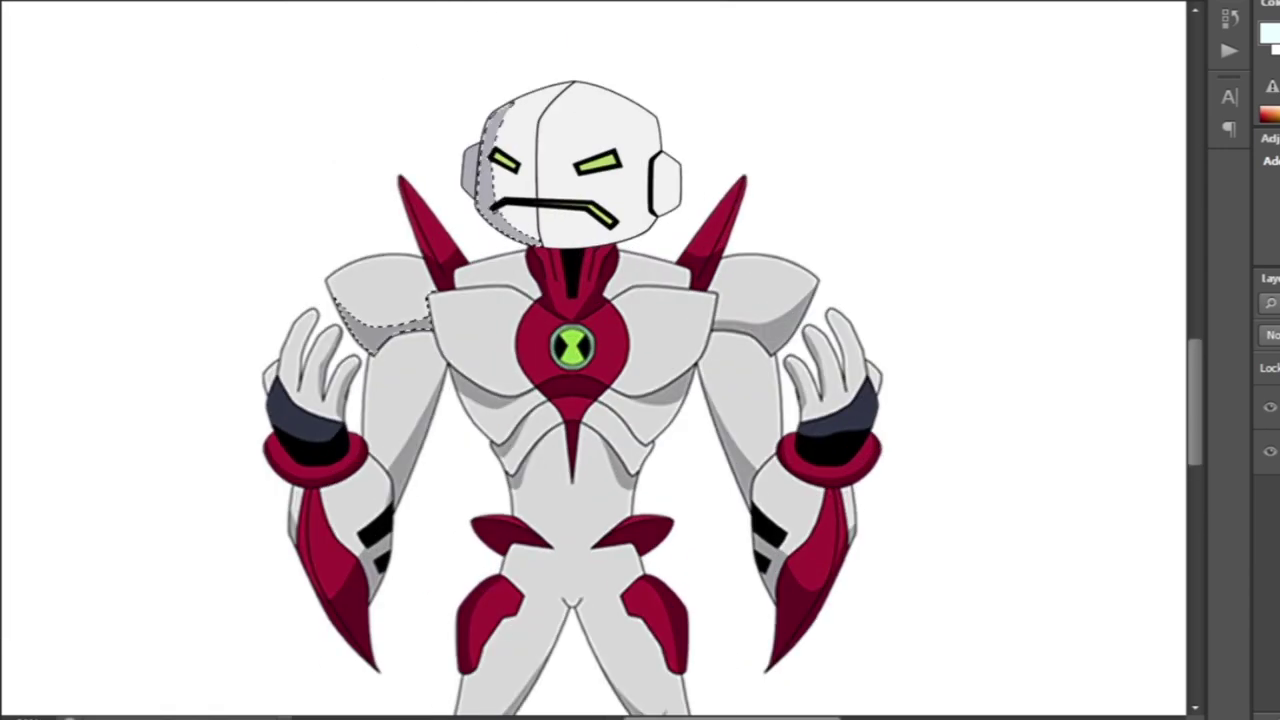
{"action": "scroll", "coordinate": [600, 360], "scroll_direction": "down", "scroll_amount": 6}
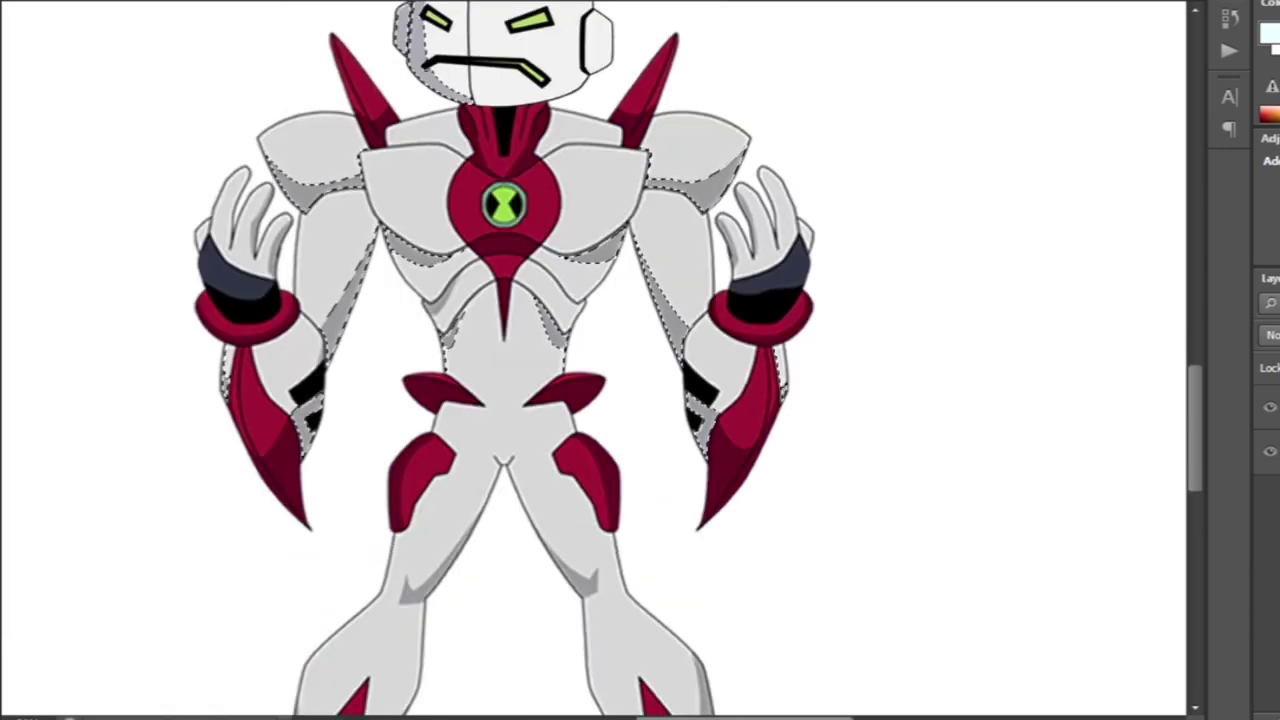
{"action": "key", "text": "ctrl+minus"}
{"action": "key", "text": "ctrl+minus"}
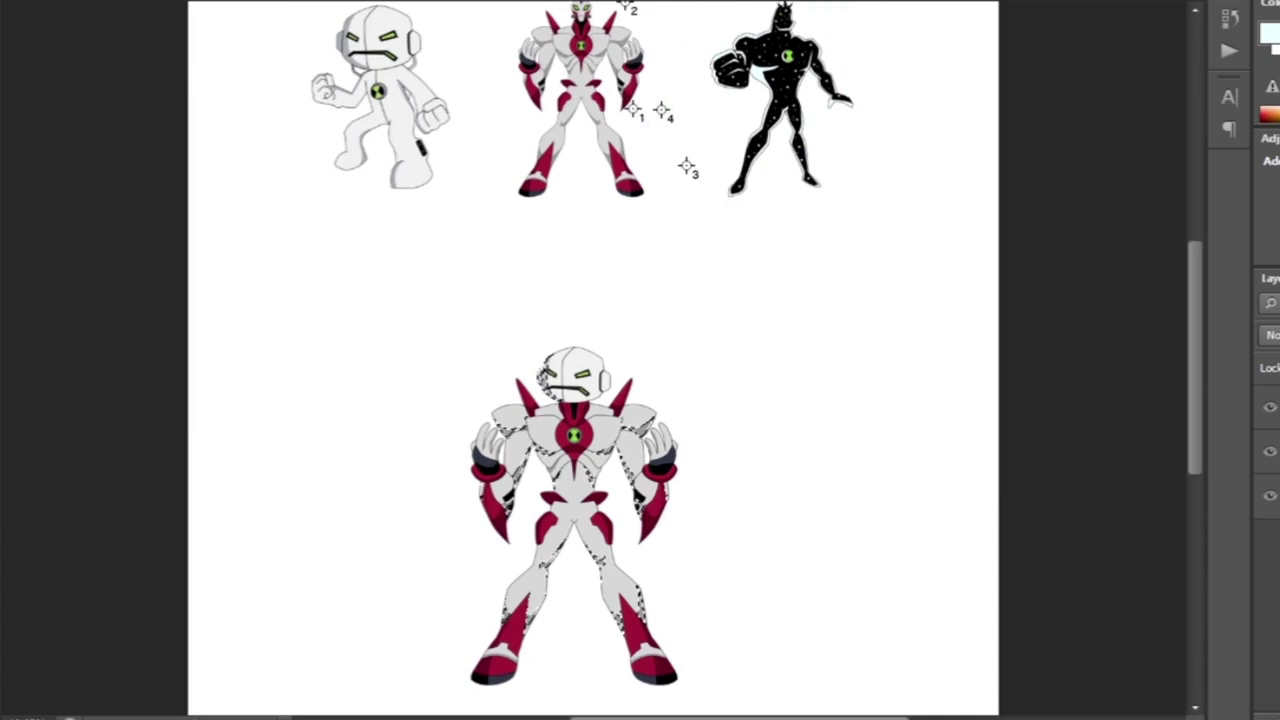
{"action": "key", "text": "ctrl+plus"}
{"action": "key", "text": "ctrl+plus"}
{"action": "left_click_drag", "start_coordinate": [528, 240], "coordinate": [528, 384]}
{"action": "left_click_drag", "start_coordinate": [410, 440], "coordinate": [720, 440]}
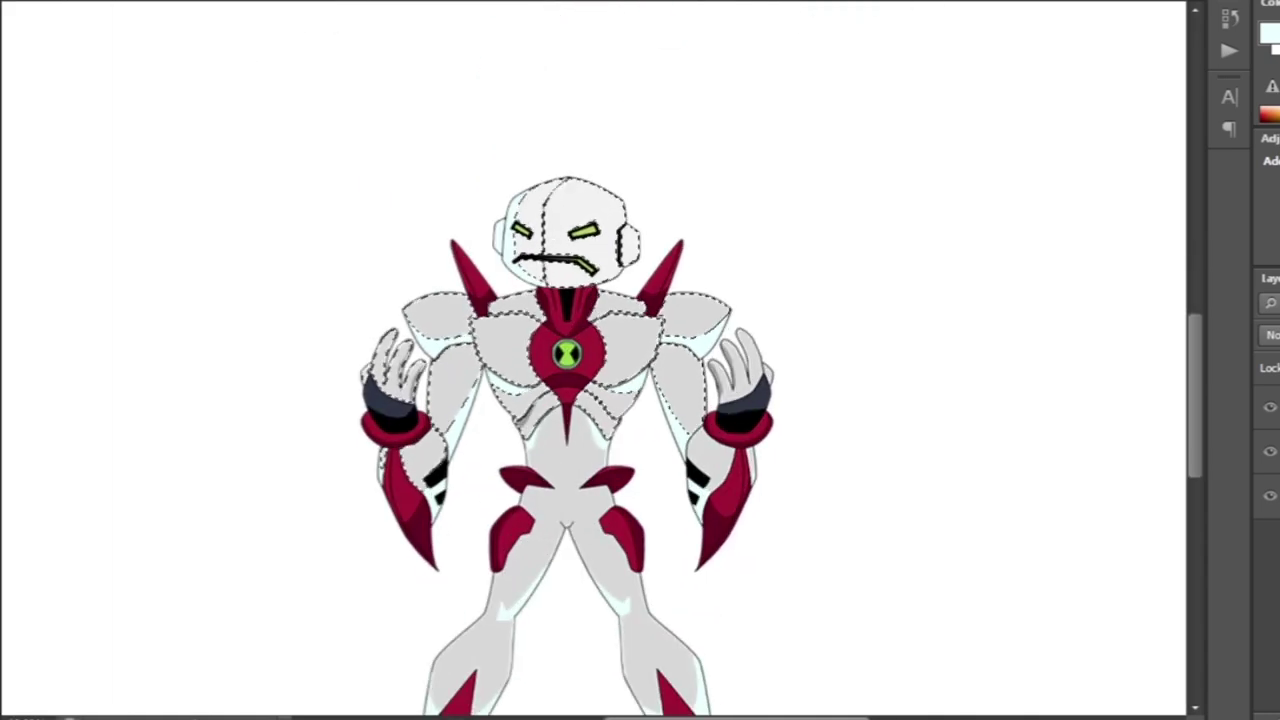
Fill the selected light grey areas of the head, torso, arms, hands and legs with black.
{"action": "scroll", "coordinate": [565, 380], "scroll_direction": "down", "scroll_amount": 2}
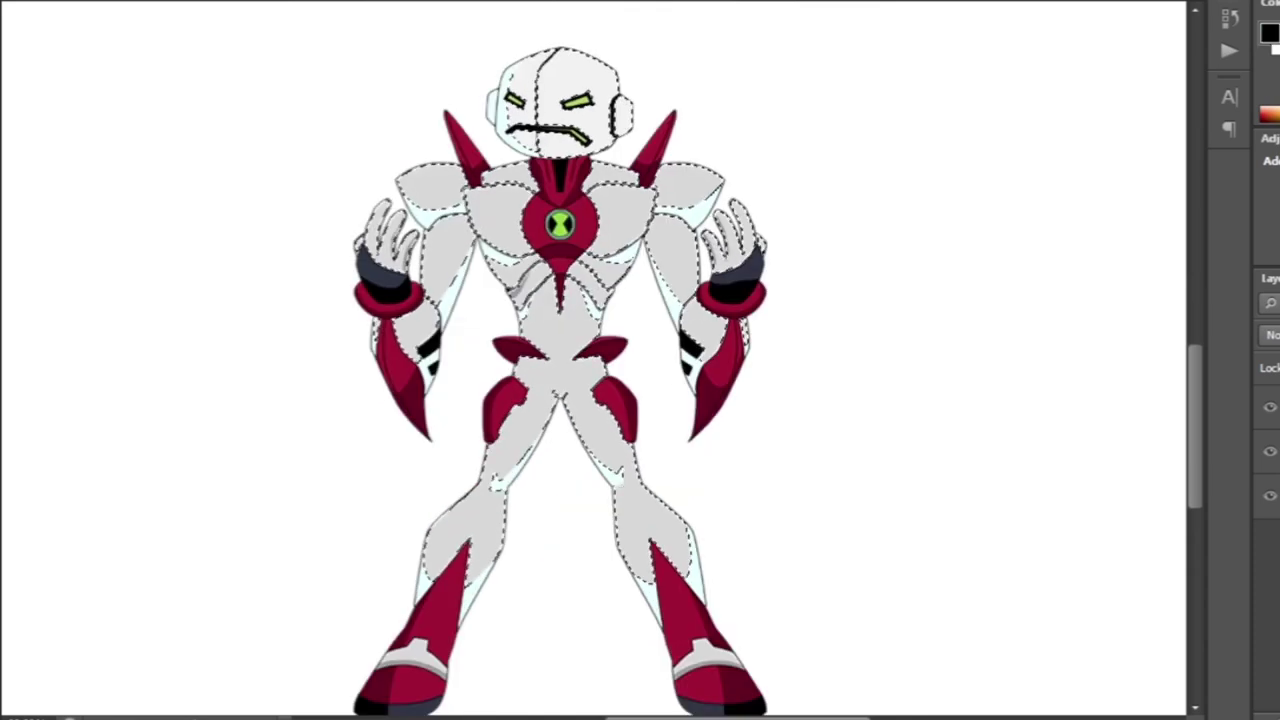
{"action": "key", "text": "d"}
{"action": "key", "text": "alt+BackSpace"}
{"action": "key", "text": "ctrl+minus"}
{"action": "key", "text": "ctrl+plus"}
{"action": "key", "text": "ctrl+plus"}
{"action": "key", "text": "ctrl+plus"}
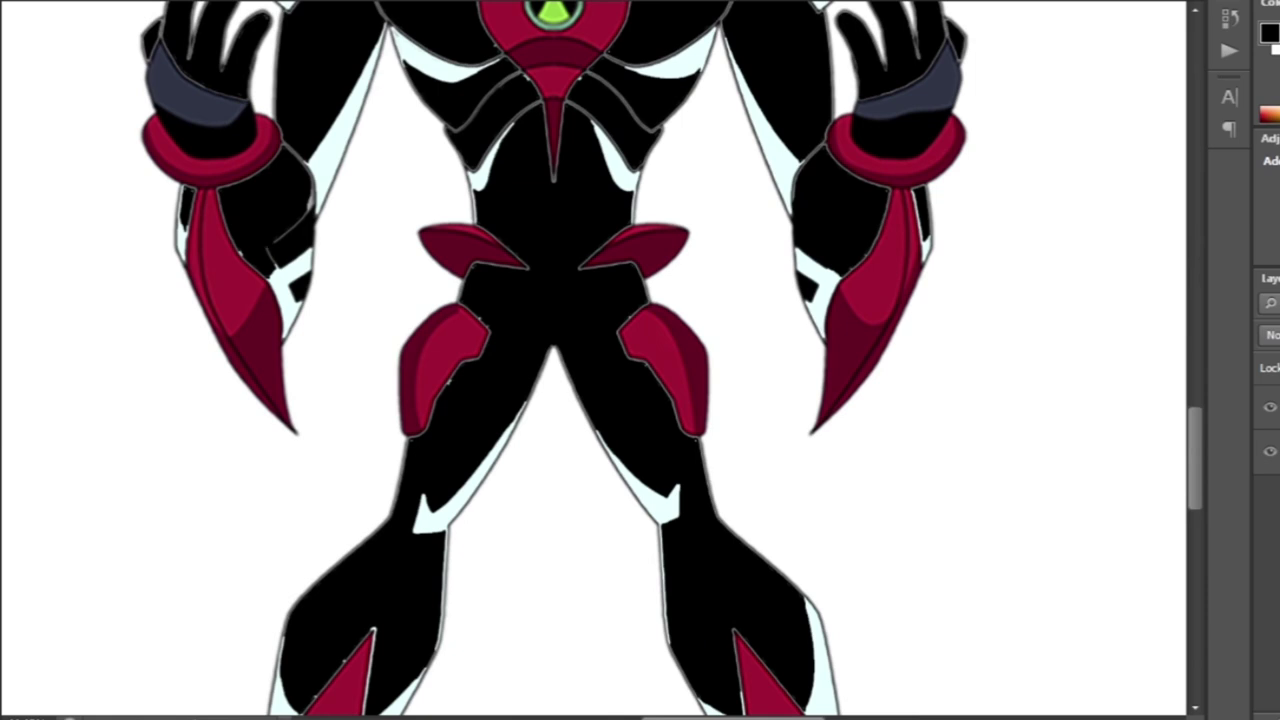
Cover the leftover rib lines on the torso and the stray marks on the left forearm with black.
{"action": "scroll", "coordinate": [600, 360], "scroll_direction": "up", "scroll_amount": 3}
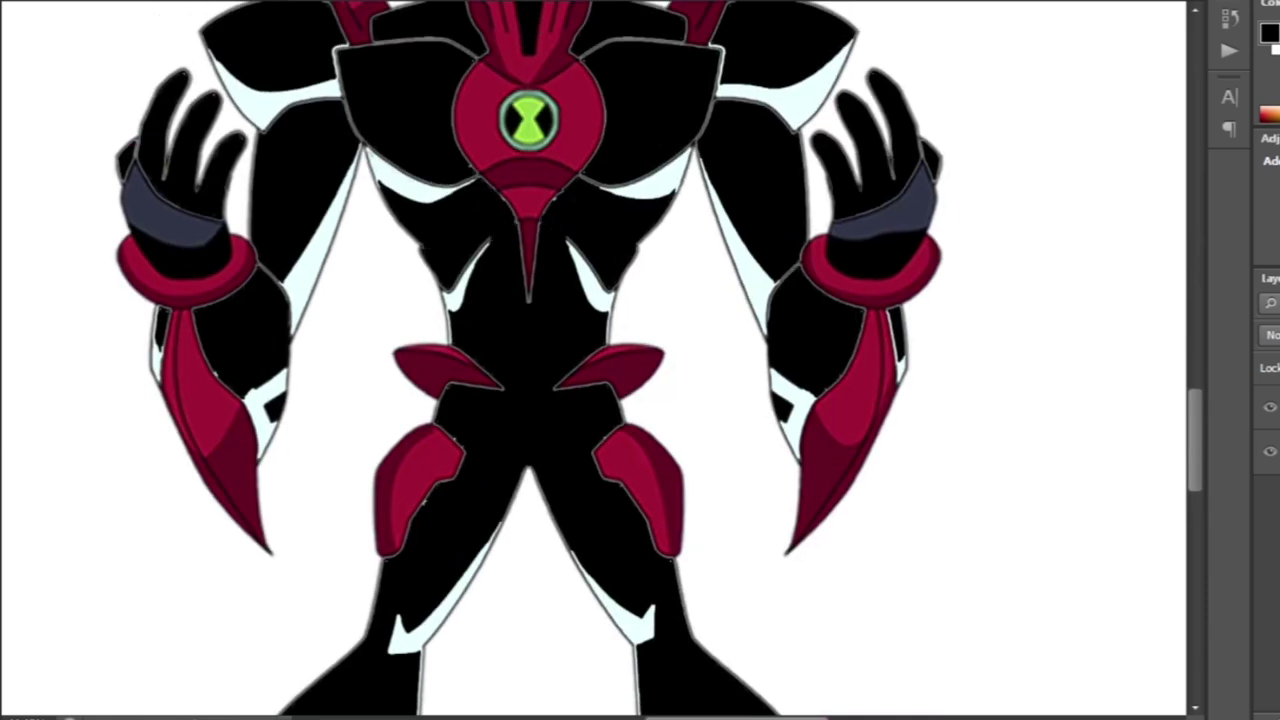
{"action": "key", "text": "ctrl+minus"}
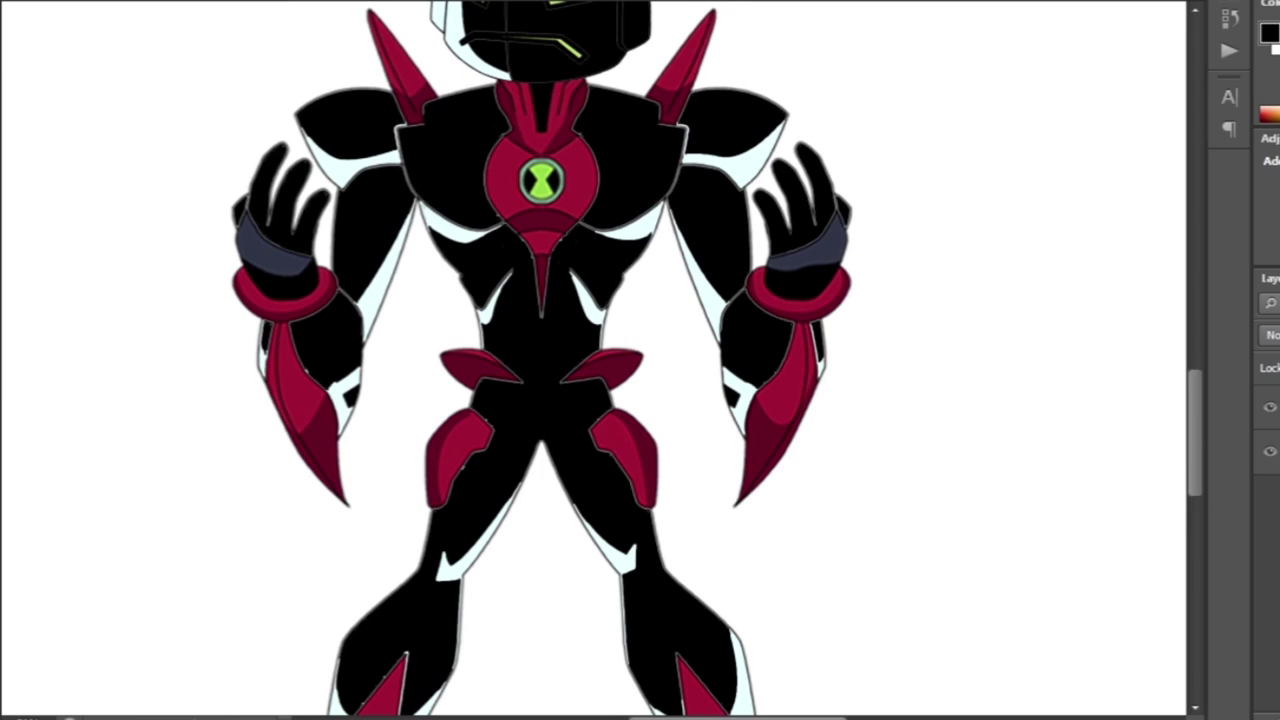
{"action": "key", "text": "ctrl+minus"}
{"action": "key", "text": "ctrl+plus"}
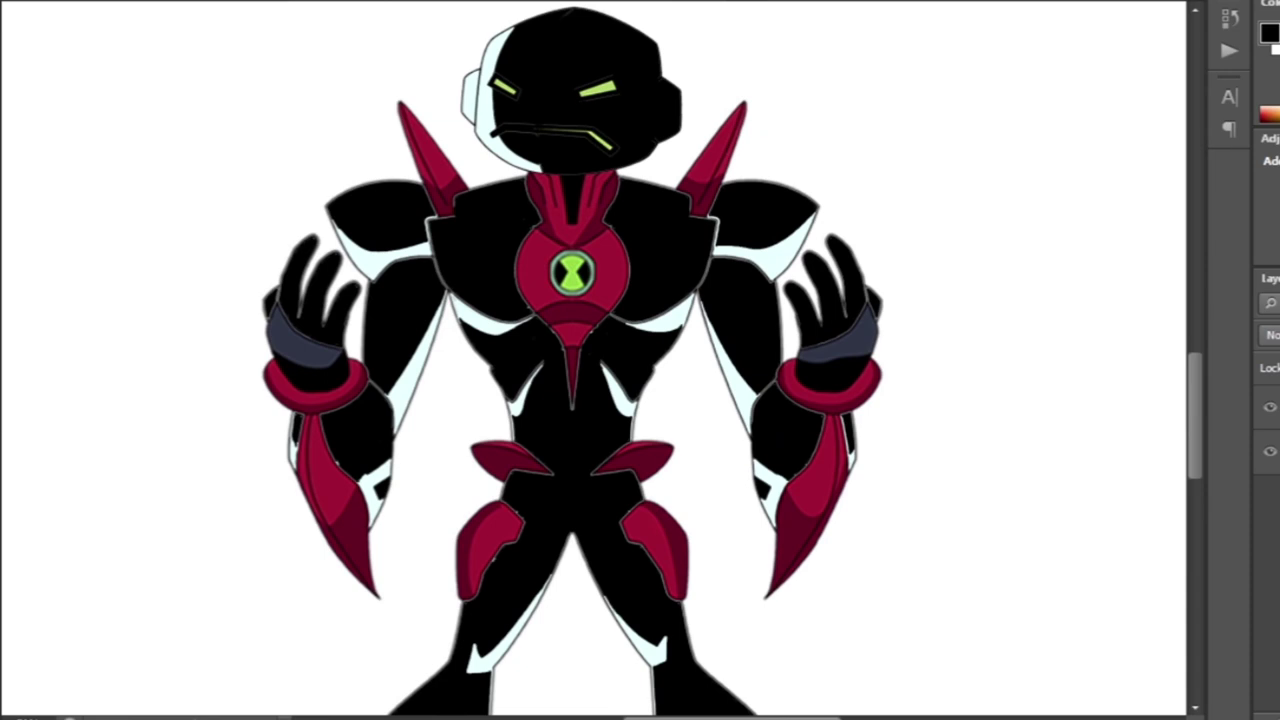
{"action": "scroll", "coordinate": [600, 360], "scroll_direction": "down", "scroll_amount": 2}
{"action": "scroll", "coordinate": [600, 360], "scroll_direction": "up", "scroll_amount": 1}
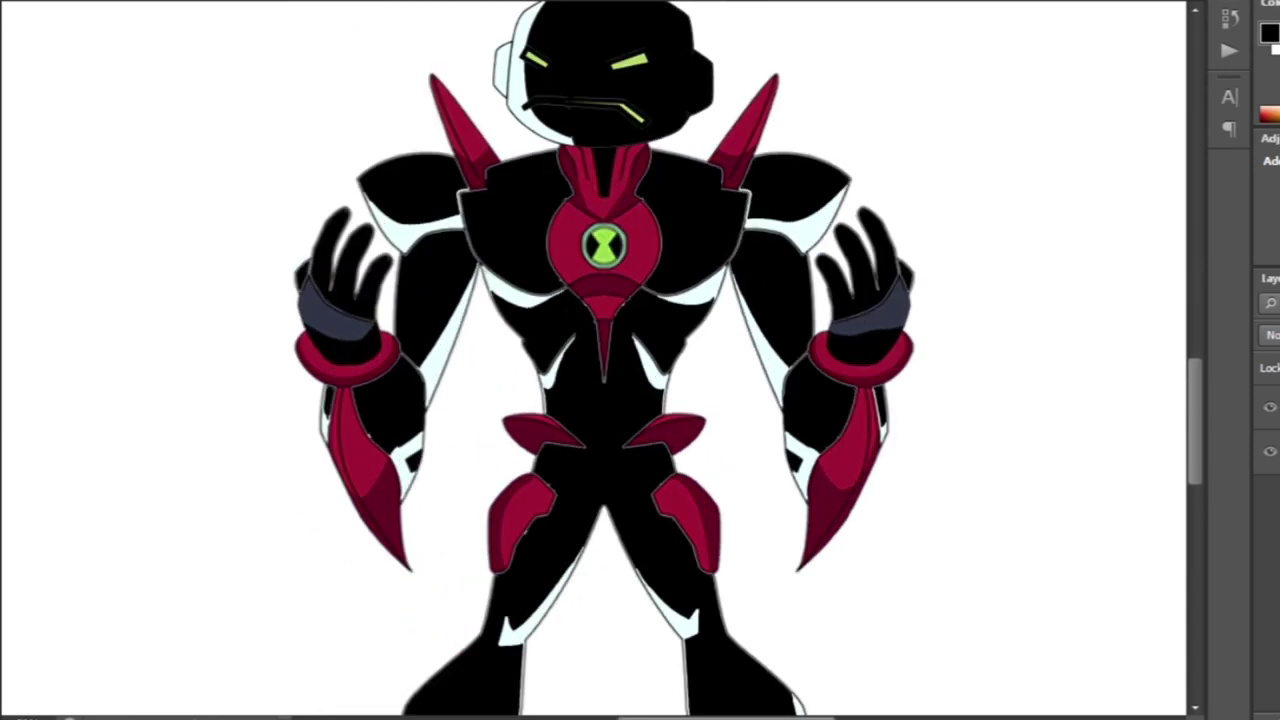
Fill the dark blue bands on both hands with pale aqua and clear the selection.
{"action": "key", "text": "alt+BackSpace"}
{"action": "key", "text": "ctrl+d"}
{"action": "key", "text": "ctrl+minus"}
{"action": "key", "text": "ctrl+plus"}
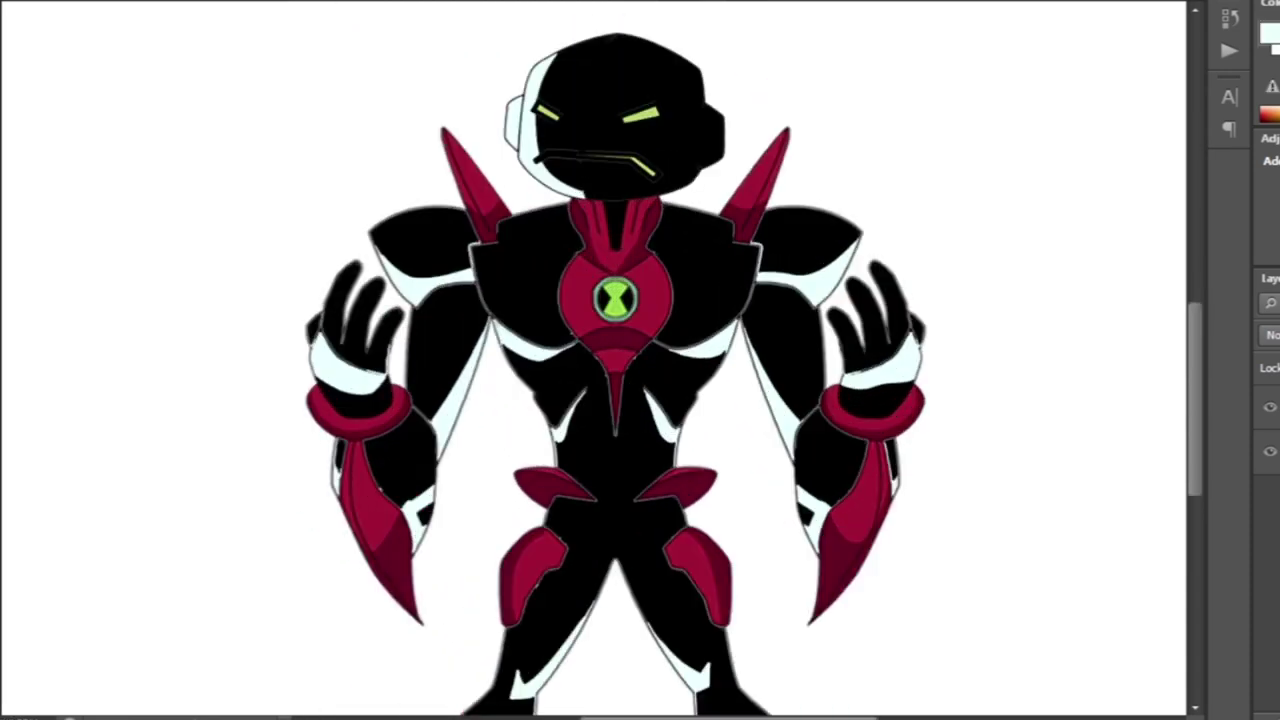
Cover the grey outlines between the chest and shoulders with black.
{"action": "key", "text": "ctrl+plus"}
{"action": "key", "text": "d"}
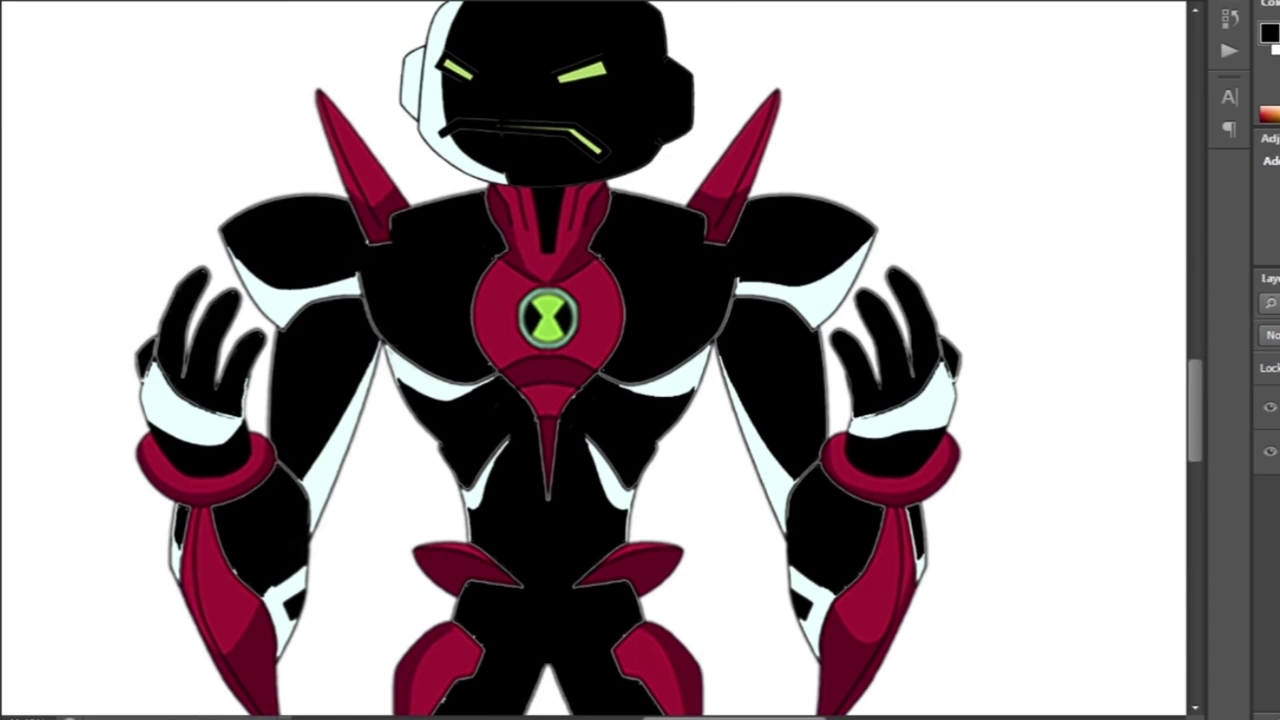
{"action": "key", "text": "ctrl+minus"}
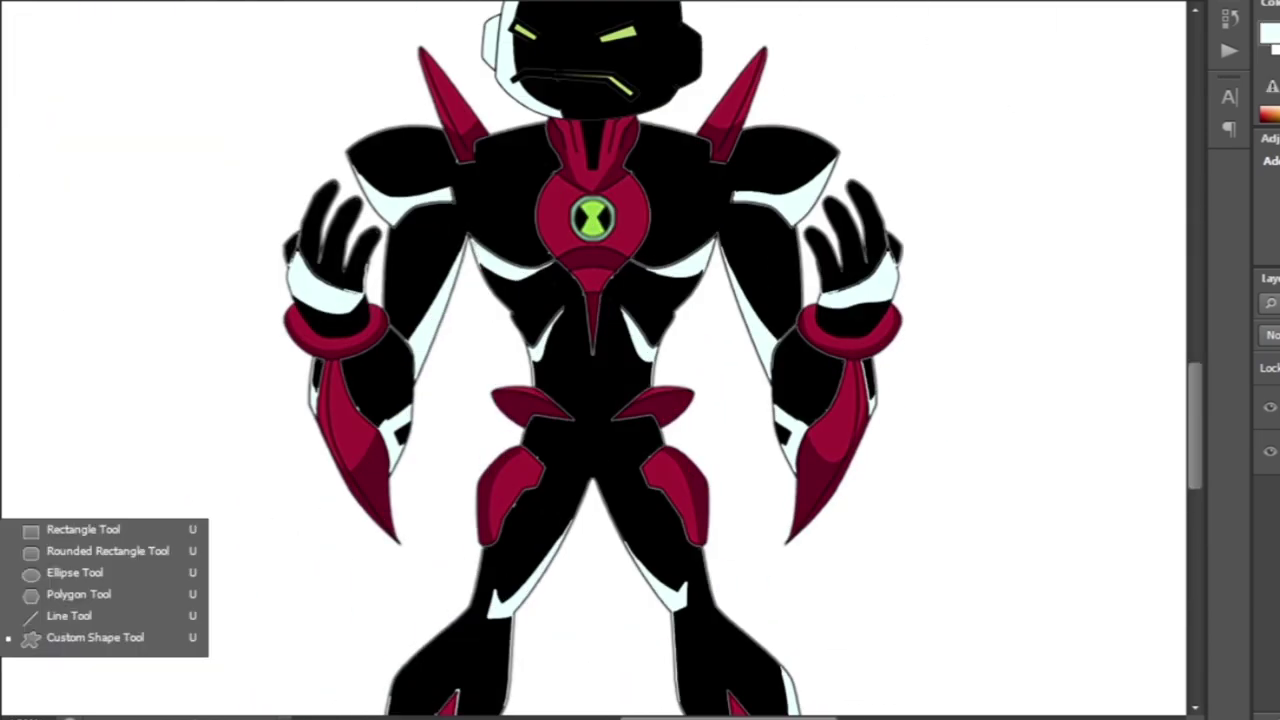
Scatter small pale star shapes over the black shoulders, chest, arms and face with the Custom Shape Tool.
{"action": "left_click", "coordinate": [95, 637]}
{"action": "left_click_drag", "start_coordinate": [492, 177], "coordinate": [504, 189]}
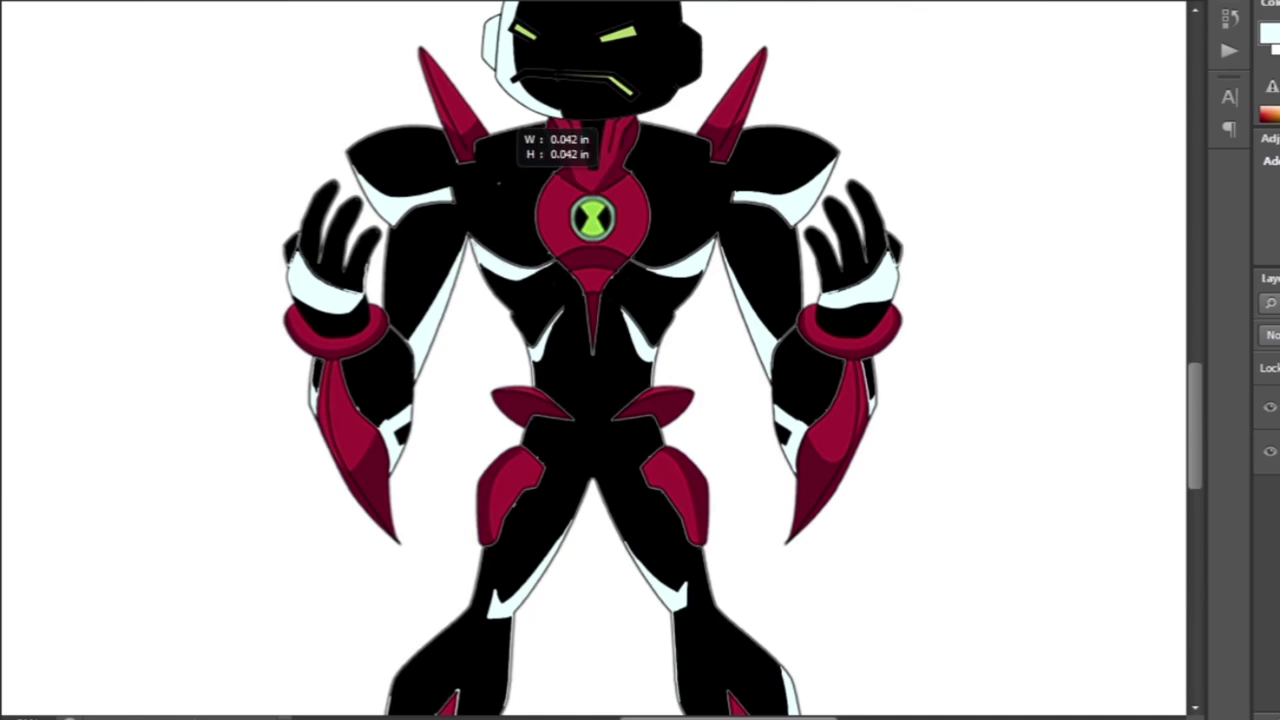
{"action": "left_click_drag", "start_coordinate": [371, 366], "coordinate": [383, 378]}
{"action": "left_click_drag", "start_coordinate": [602, 354], "coordinate": [614, 366]}
{"action": "left_click_drag", "start_coordinate": [761, 240], "coordinate": [773, 252]}
{"action": "left_click_drag", "start_coordinate": [753, 136], "coordinate": [765, 148]}
{"action": "left_click_drag", "start_coordinate": [646, 146], "coordinate": [652, 152]}
{"action": "mouse_move", "coordinate": [381, 143]}
{"action": "left_mouse_down"}
{"action": "mouse_move", "coordinate": [393, 155]}
{"action": "mouse_move", "coordinate": [386, 258]}
{"action": "left_mouse_up"}
{"action": "left_click_drag", "start_coordinate": [580, 74], "coordinate": [592, 86]}
{"action": "left_click_drag", "start_coordinate": [654, 170], "coordinate": [666, 182]}
Add more pale star shapes across the forearms, waist, thighs, lower legs and head.
{"action": "mouse_move", "coordinate": [404, 360]}
{"action": "left_mouse_down"}
{"action": "mouse_move", "coordinate": [418, 372]}
{"action": "mouse_move", "coordinate": [345, 45]}
{"action": "left_mouse_up"}
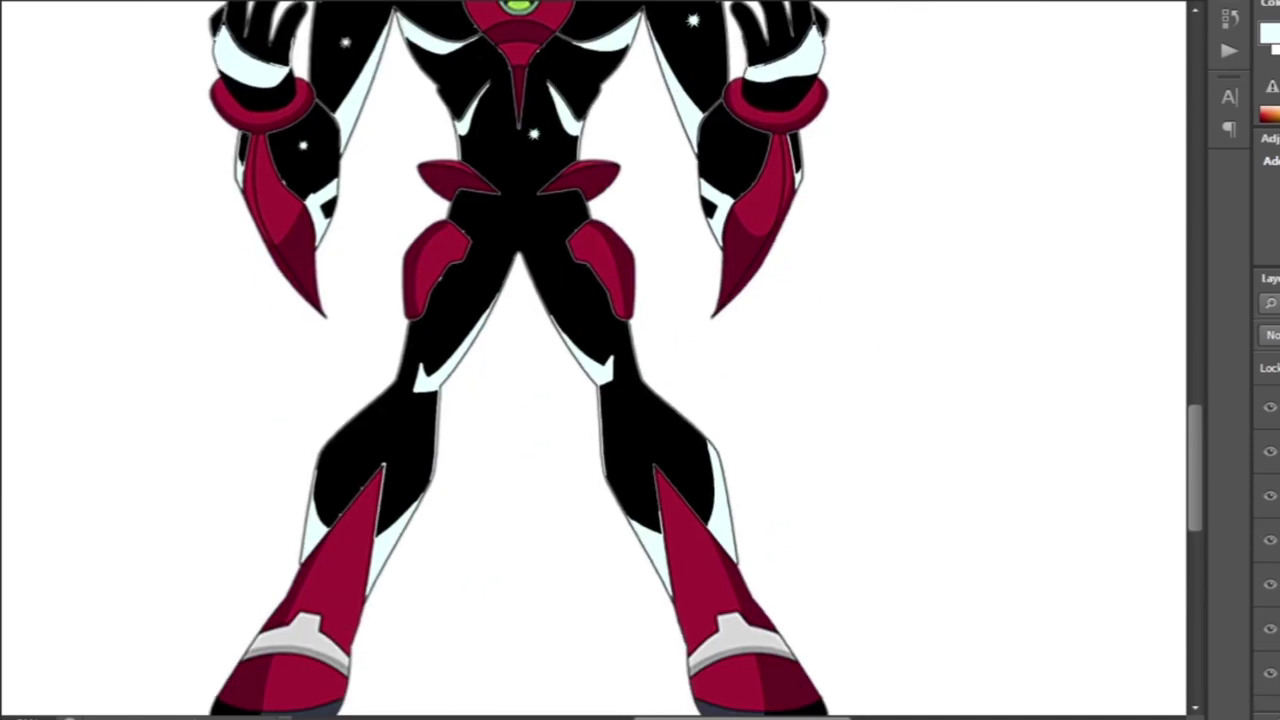
{"action": "left_click_drag", "start_coordinate": [569, 281], "coordinate": [581, 292]}
{"action": "left_click_drag", "start_coordinate": [729, 153], "coordinate": [741, 164]}
{"action": "left_click_drag", "start_coordinate": [468, 280], "coordinate": [480, 292]}
{"action": "left_click_drag", "start_coordinate": [449, 70], "coordinate": [460, 80]}
{"action": "left_click_drag", "start_coordinate": [460, 80], "coordinate": [453, 327]}
{"action": "left_click_drag", "start_coordinate": [578, 310], "coordinate": [590, 322]}
{"action": "left_click_drag", "start_coordinate": [615, 234], "coordinate": [627, 246]}
{"action": "left_click_drag", "start_coordinate": [429, 253], "coordinate": [441, 265]}
{"action": "left_click_drag", "start_coordinate": [312, 315], "coordinate": [324, 327]}
{"action": "key", "text": "ctrl+minus"}
{"action": "left_click_drag", "start_coordinate": [395, 245], "coordinate": [405, 255]}
{"action": "left_click_drag", "start_coordinate": [639, 503], "coordinate": [649, 513]}
{"action": "left_click_drag", "start_coordinate": [515, 311], "coordinate": [524, 320]}
{"action": "left_click_drag", "start_coordinate": [454, 496], "coordinate": [464, 506]}
{"action": "key", "text": "ctrl+plus"}
{"action": "left_click_drag", "start_coordinate": [491, 33], "coordinate": [503, 45]}
{"action": "left_click_drag", "start_coordinate": [517, 120], "coordinate": [530, 131]}
{"action": "left_click_drag", "start_coordinate": [600, 37], "coordinate": [612, 48]}
{"action": "key", "text": "ctrl+minus"}
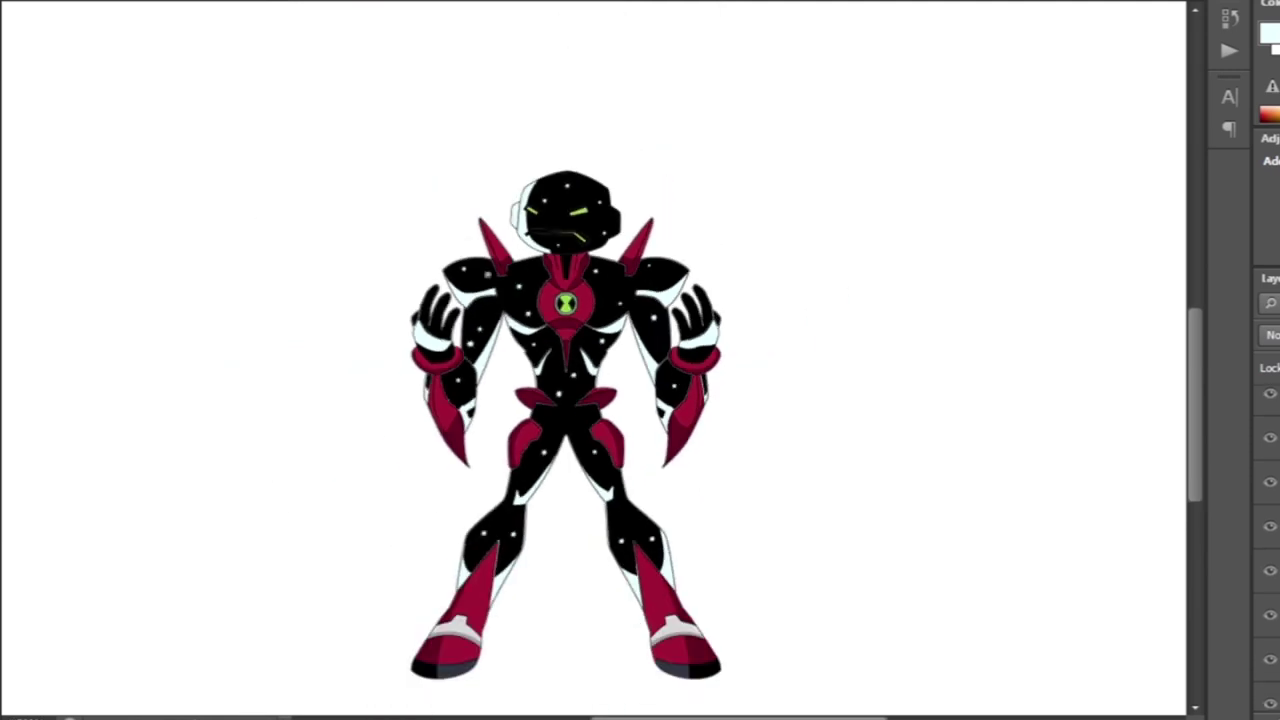
Fill the gaps between the stars on the head, body and legs with tiny extra stars and merge the star layers.
{"action": "key", "text": "ctrl+plus"}
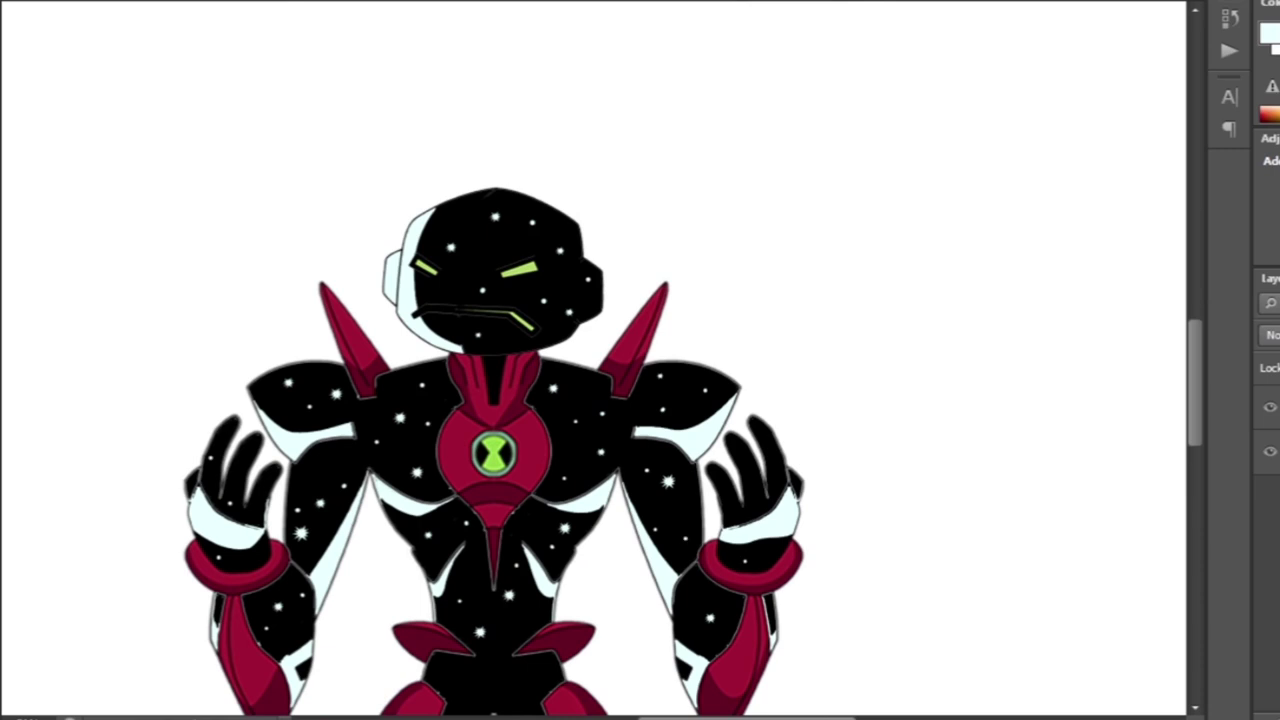
{"action": "key", "text": "ctrl+minus"}
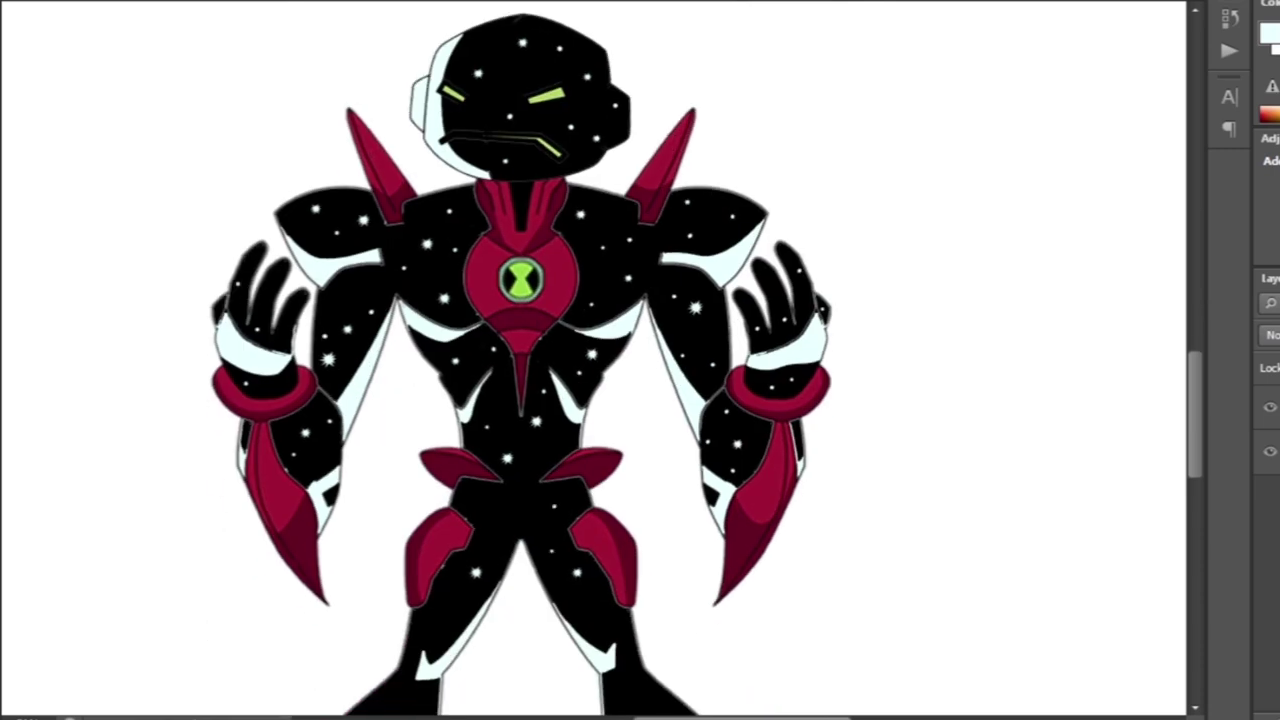
{"action": "key", "text": "ctrl+plus"}
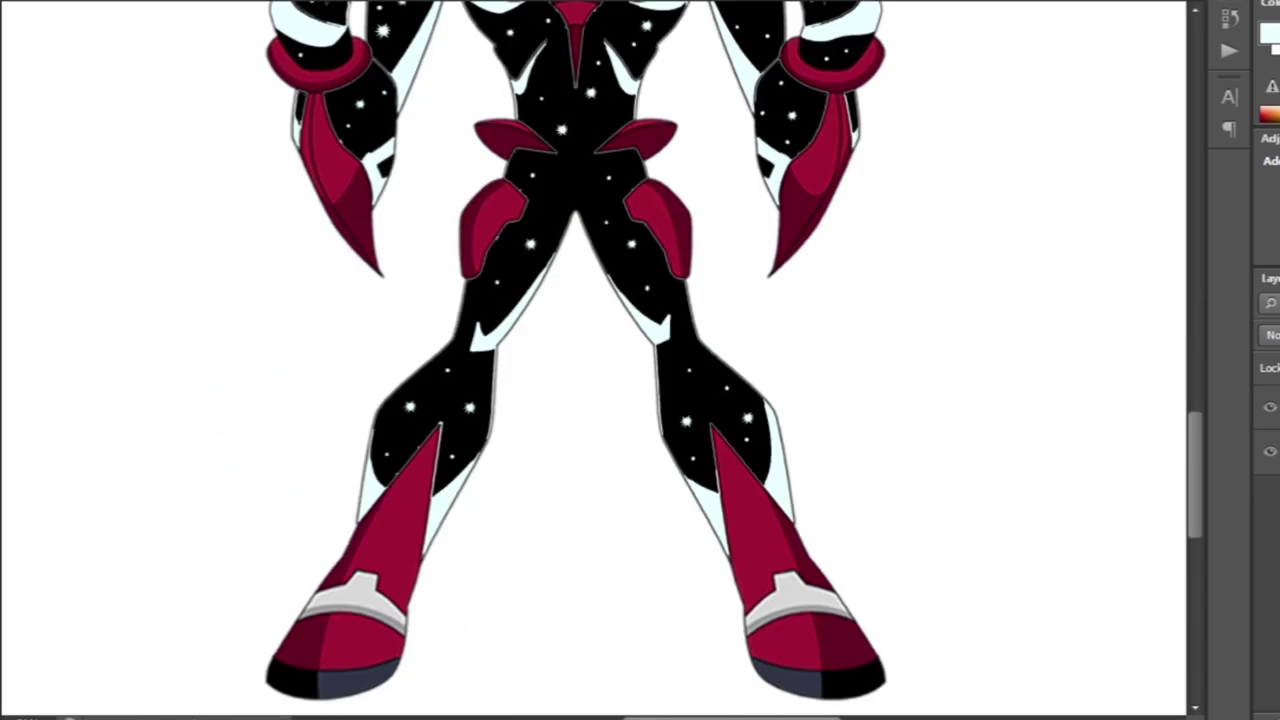
{"action": "scroll", "coordinate": [640, 360], "scroll_direction": "up", "scroll_amount": 5}
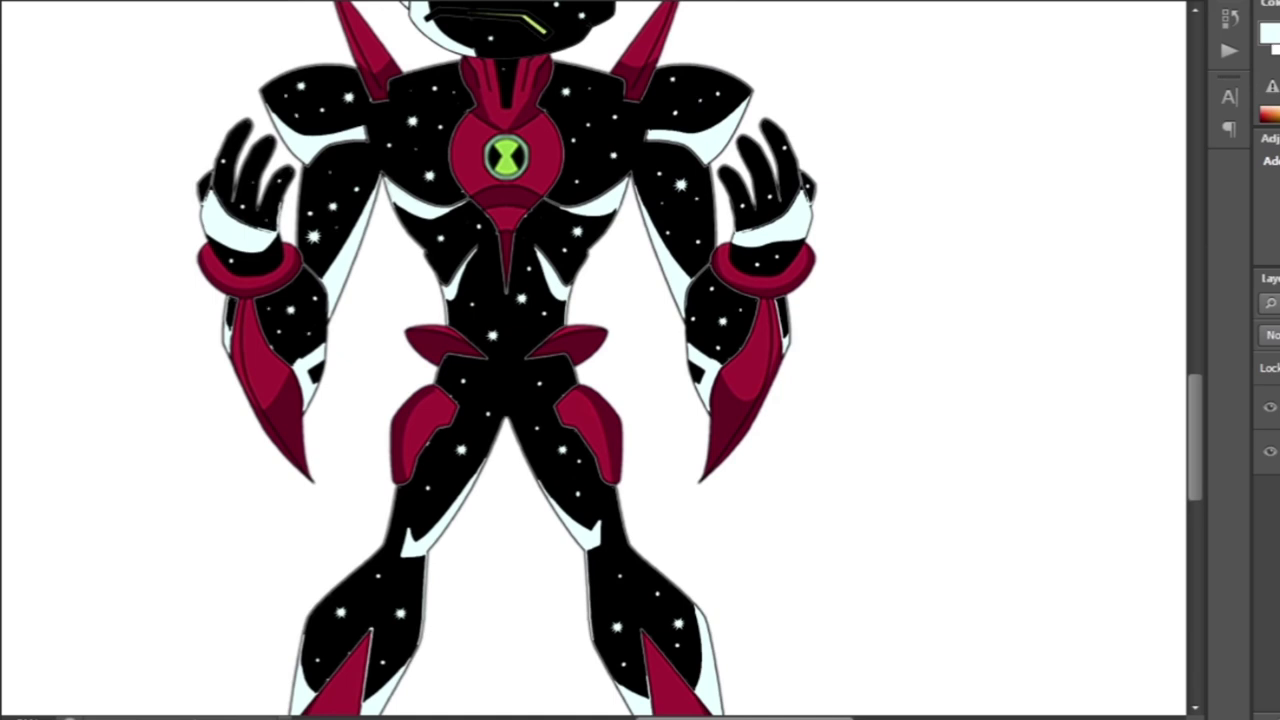
{"action": "key", "text": "ctrl+minus"}
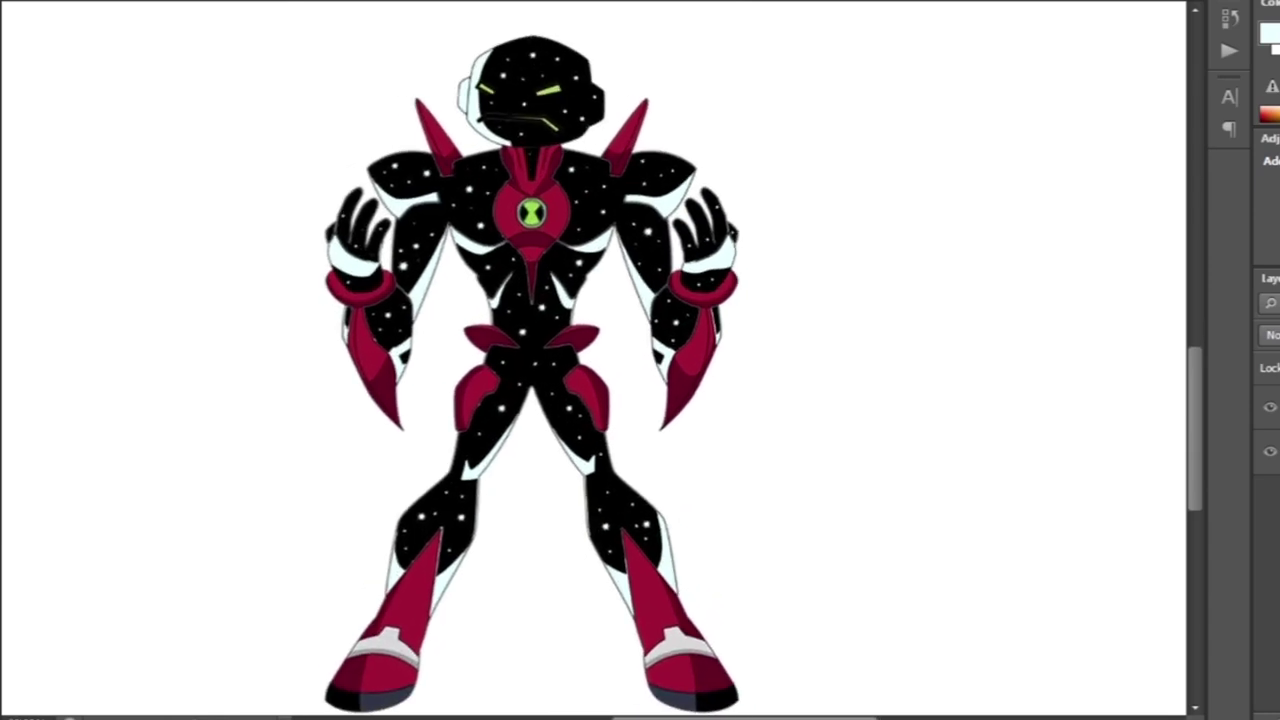
{"action": "scroll", "coordinate": [640, 375], "scroll_direction": "up", "scroll_amount": 1}
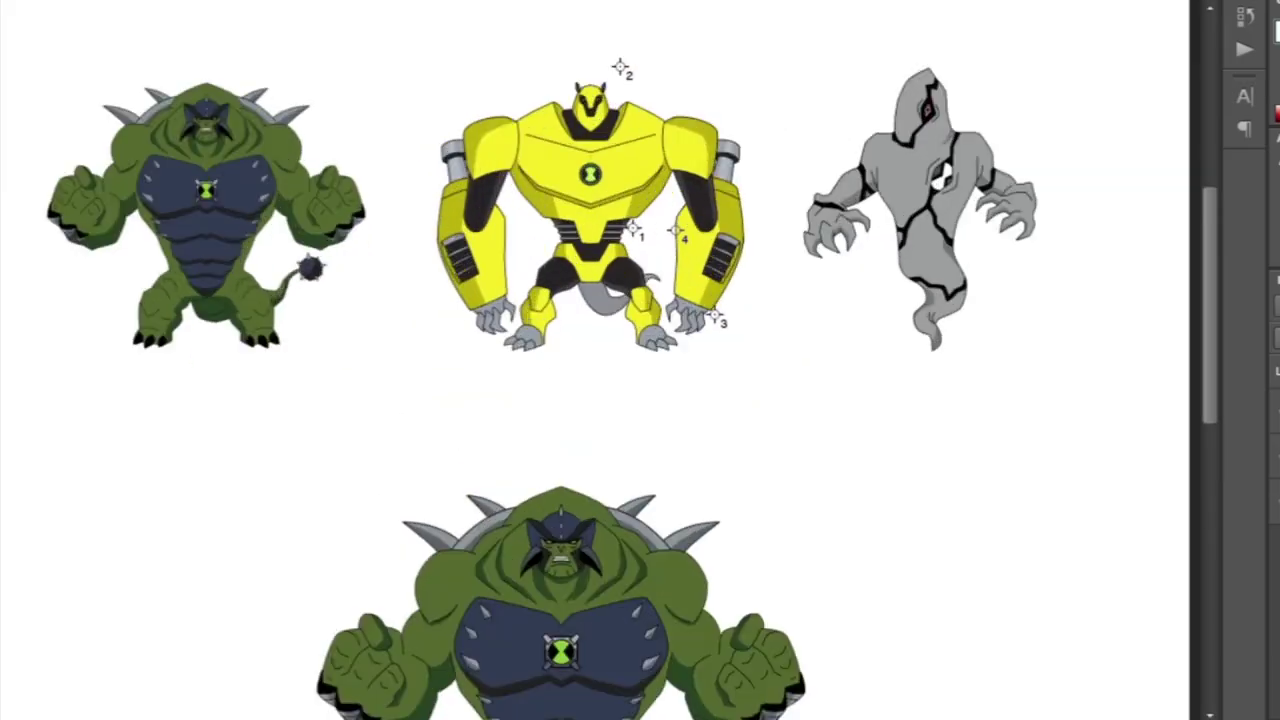
Outline the yellow armoured character's hips, legs and tail with the Pen tool and turn the path into a selection.
{"action": "key", "text": "ctrl+plus"}
{"action": "key", "text": "ctrl+plus"}
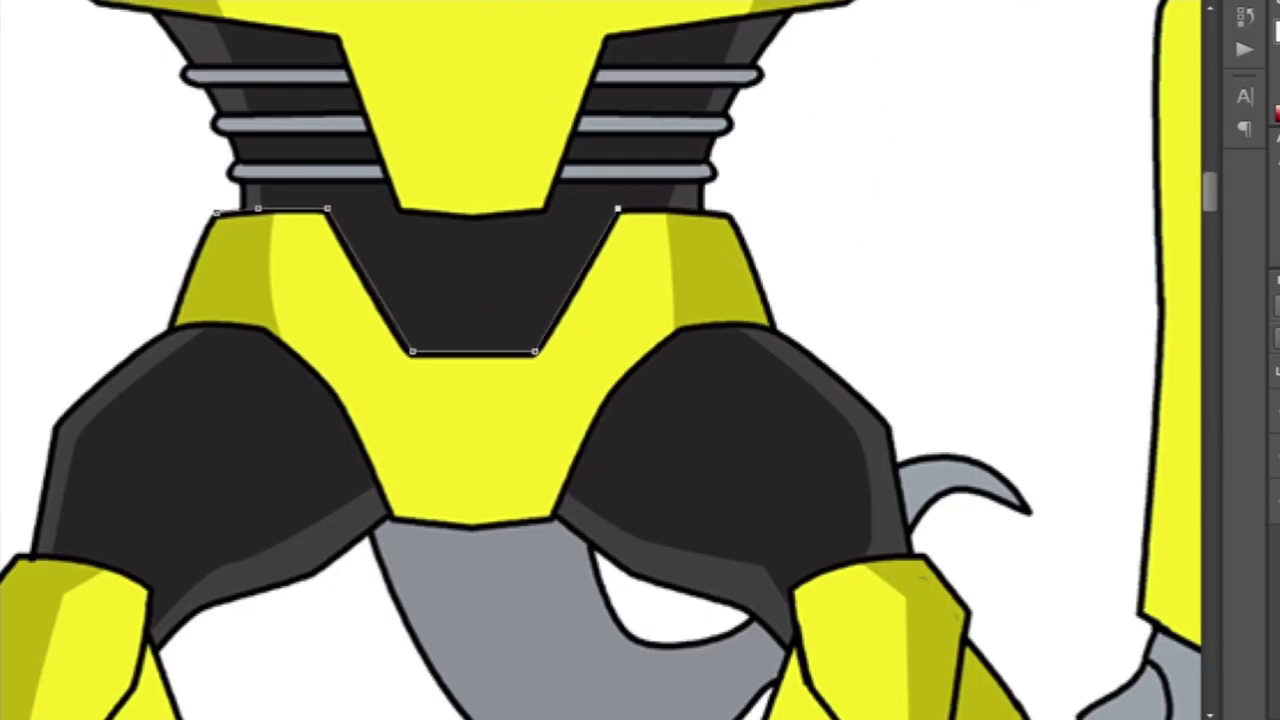
{"action": "key", "text": "ctrl+minus"}
{"action": "left_click", "coordinate": [760, 440]}
{"action": "left_click", "coordinate": [810, 580]}
{"action": "left_click", "coordinate": [545, 652]}
{"action": "left_click", "coordinate": [388, 315]}
{"action": "right_click", "coordinate": [388, 315]}
{"action": "left_click", "coordinate": [857, 146]}
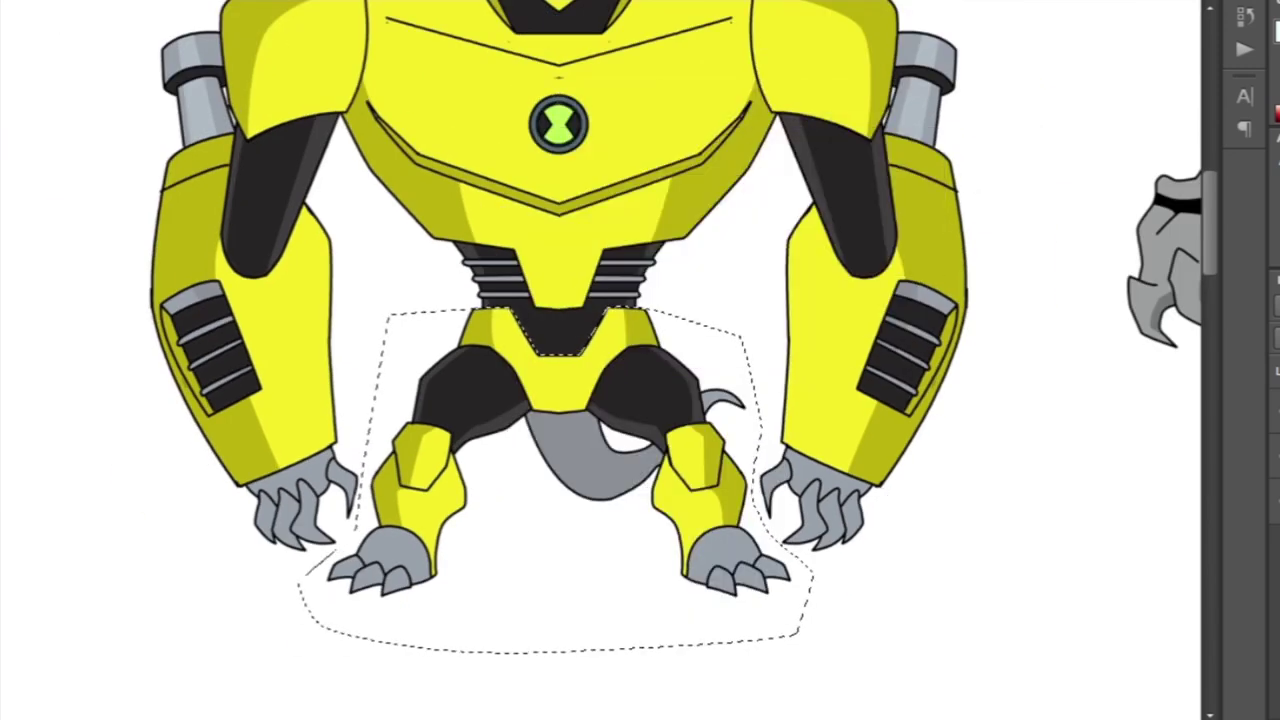
Copy the selected yellow legs and grey tail onto the large green character and scale them to fit its waist.
{"action": "key", "text": "ctrl+c"}
{"action": "key", "text": "ctrl+minus"}
{"action": "scroll", "coordinate": [540, 400], "scroll_direction": "down", "scroll_amount": 3}
{"action": "key", "text": "ctrl+v"}
{"action": "key", "text": "ctrl+t"}
{"action": "key", "text": "Return"}
{"action": "key", "text": "ctrl+plus"}
{"action": "key", "text": "ctrl+plus"}
{"action": "scroll", "coordinate": [610, 360], "scroll_direction": "down", "scroll_amount": 1}
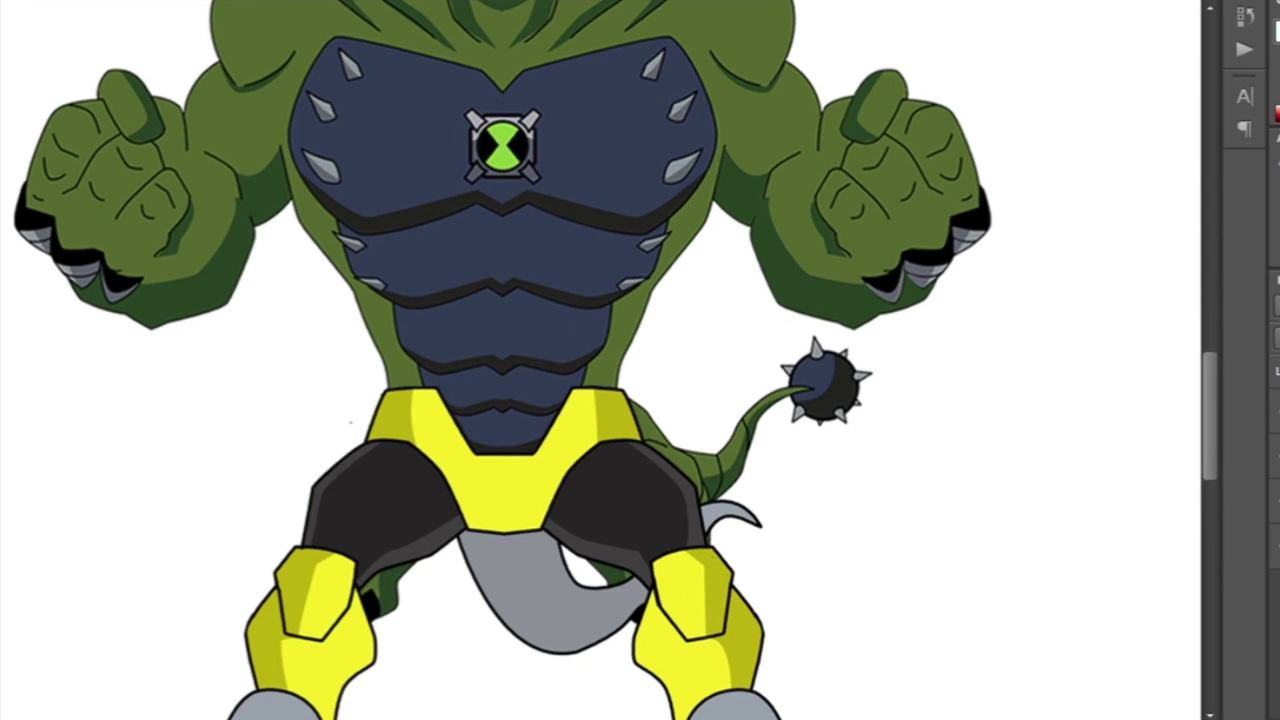
Cut the green tail off the spiked ball, then rotate and move the ball onto the grey tail's tip.
{"action": "key", "text": "ctrl+plus"}
{"action": "key", "text": "ctrl+plus"}
{"action": "key", "text": "ctrl+plus"}
{"action": "key", "text": "ctrl+plus"}
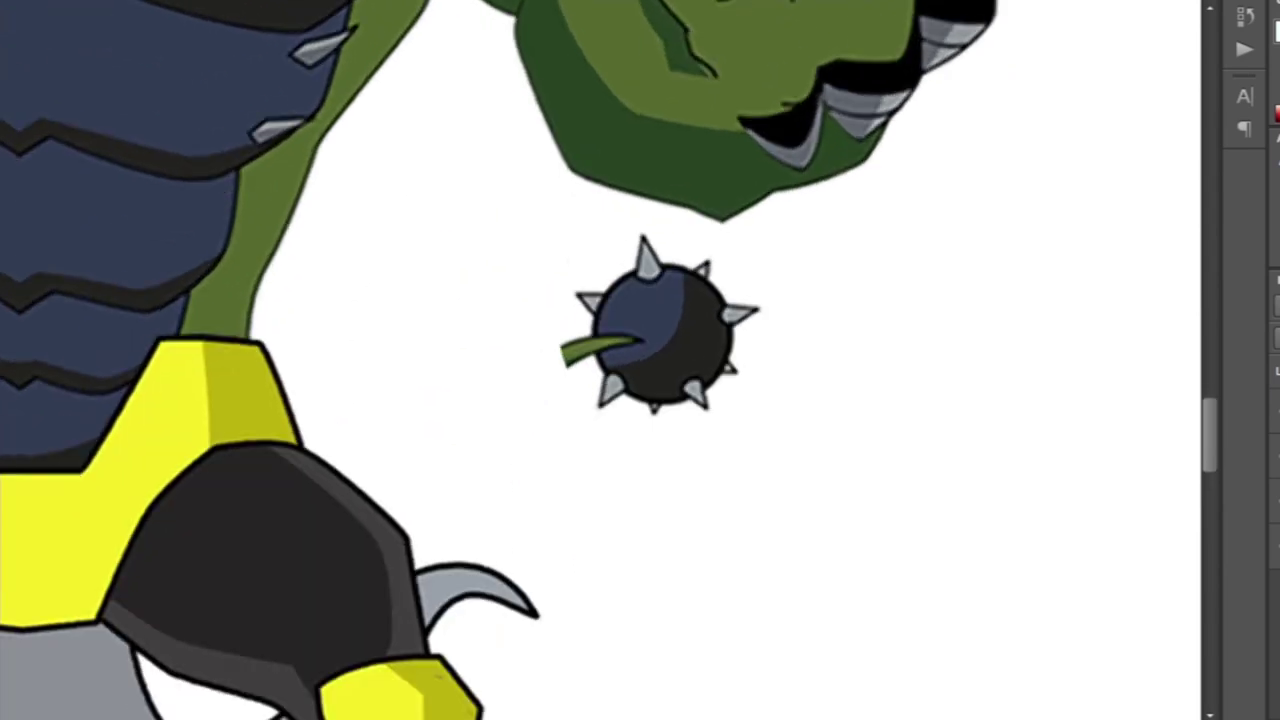
{"action": "key", "text": "Escape"}
{"action": "key", "text": "ctrl+minus"}
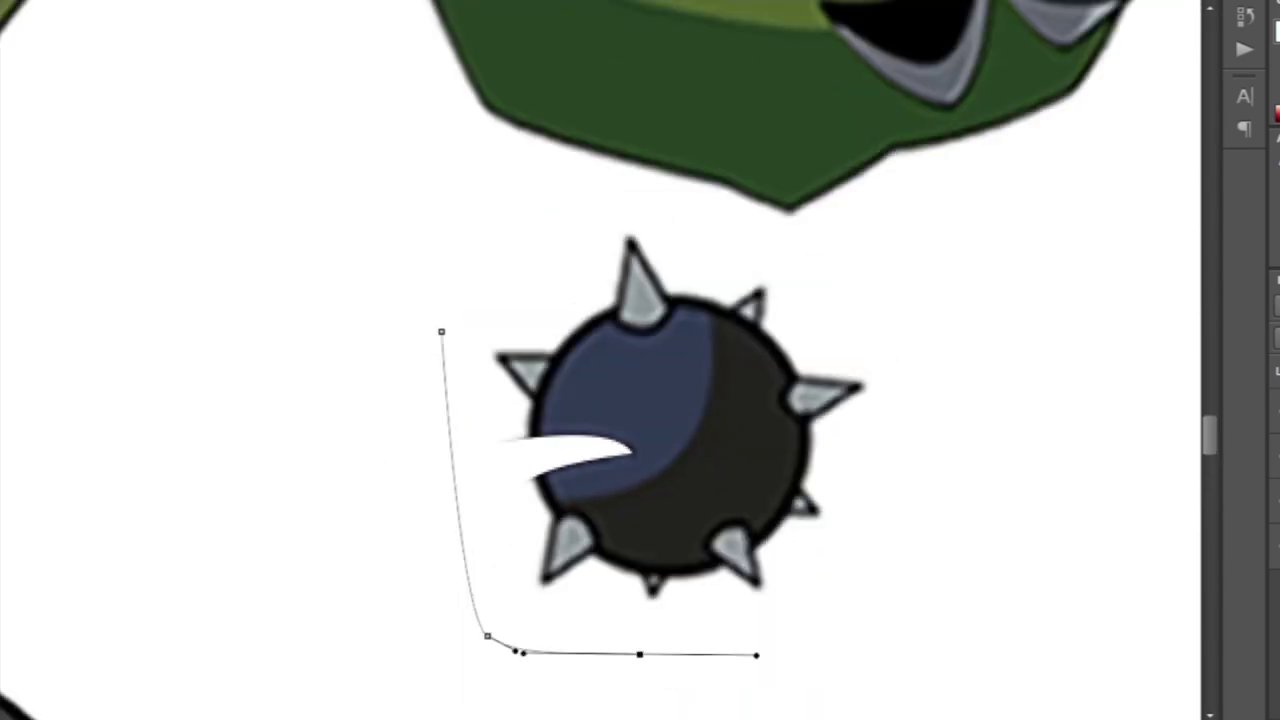
{"action": "key", "text": "Return"}
{"action": "left_click_drag", "start_coordinate": [540, 500], "coordinate": [550, 512]}
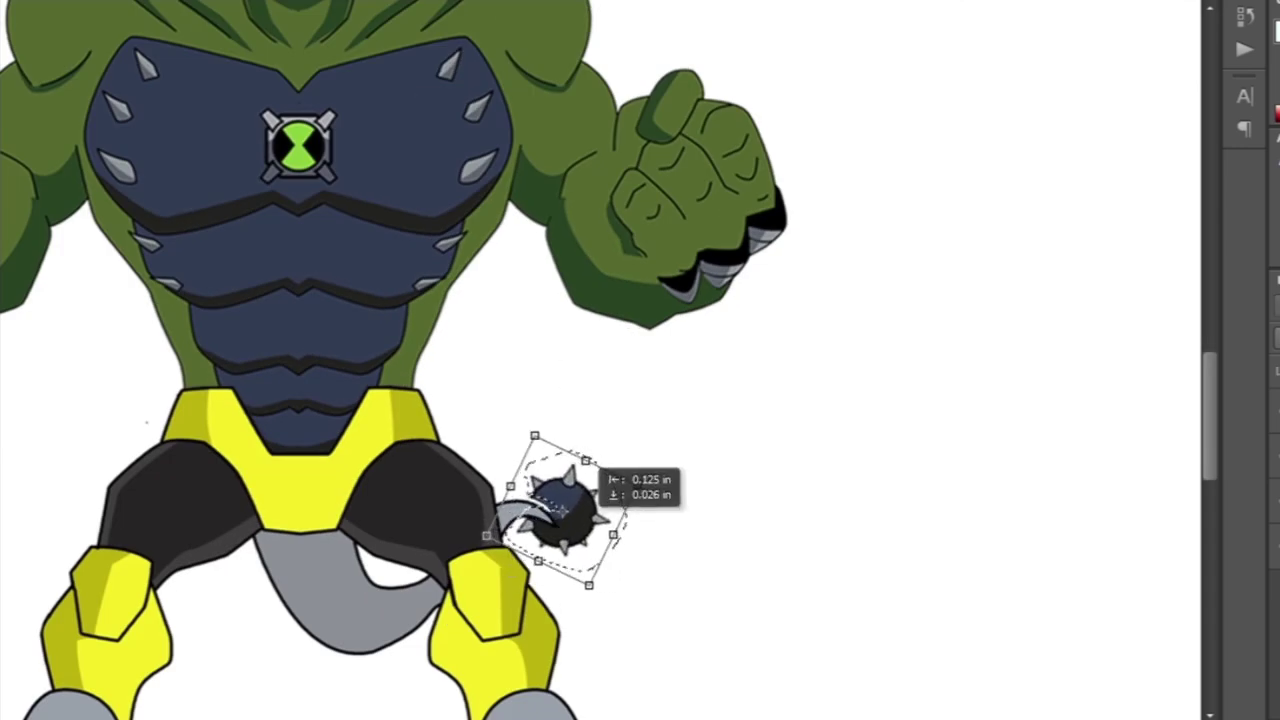
Trace a path around the yellow character's head, torso and arms above the waist and turn it into a selection.
{"action": "key", "text": "ctrl+minus"}
{"action": "key", "text": "ctrl+minus"}
{"action": "key", "text": "ctrl+minus"}
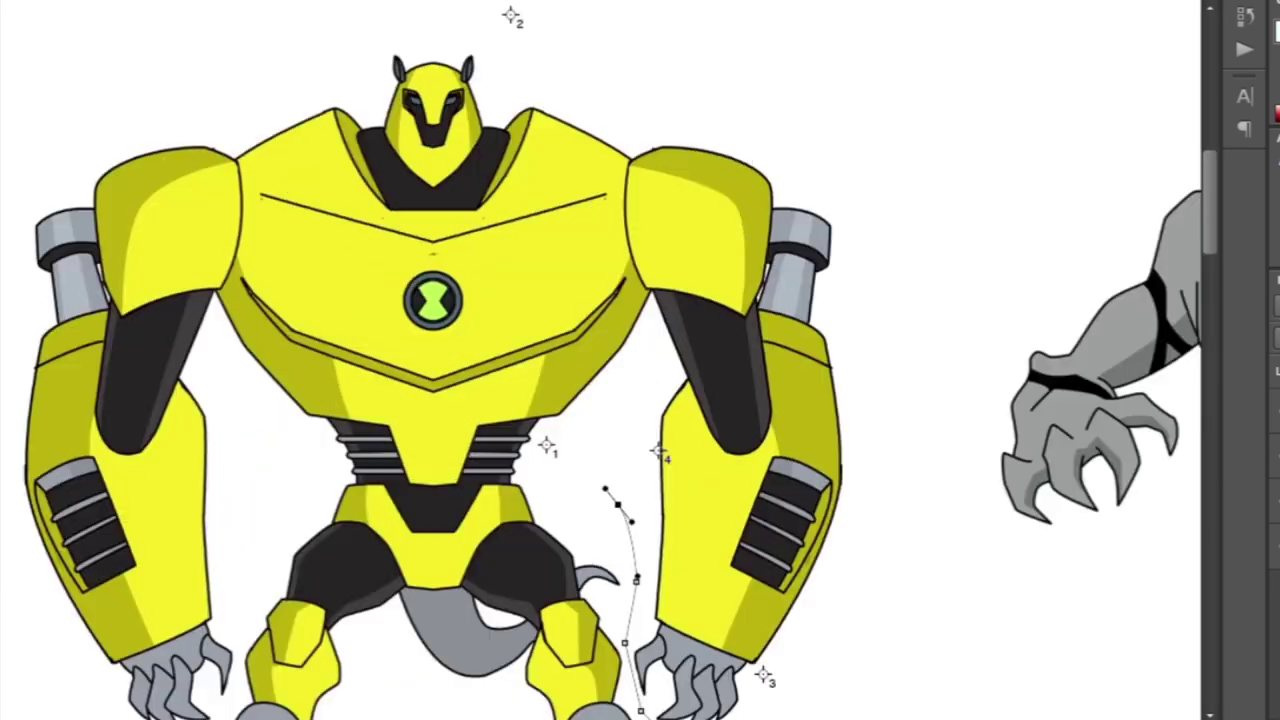
{"action": "key", "text": "ctrl+plus"}
{"action": "key", "text": "ctrl+plus"}
{"action": "key", "text": "ctrl+plus"}
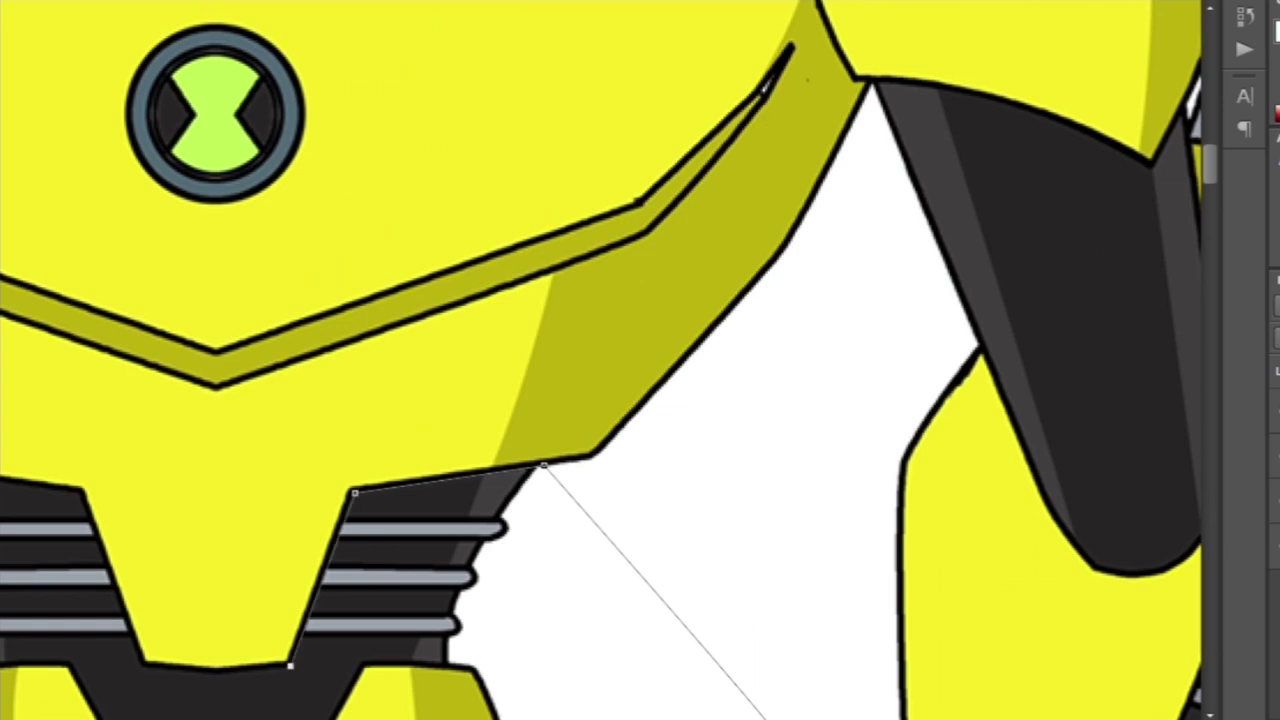
{"action": "key", "text": "ctrl+minus"}
{"action": "key", "text": "ctrl+minus"}
{"action": "key", "text": "ctrl+minus"}
{"action": "key", "text": "ctrl+minus"}
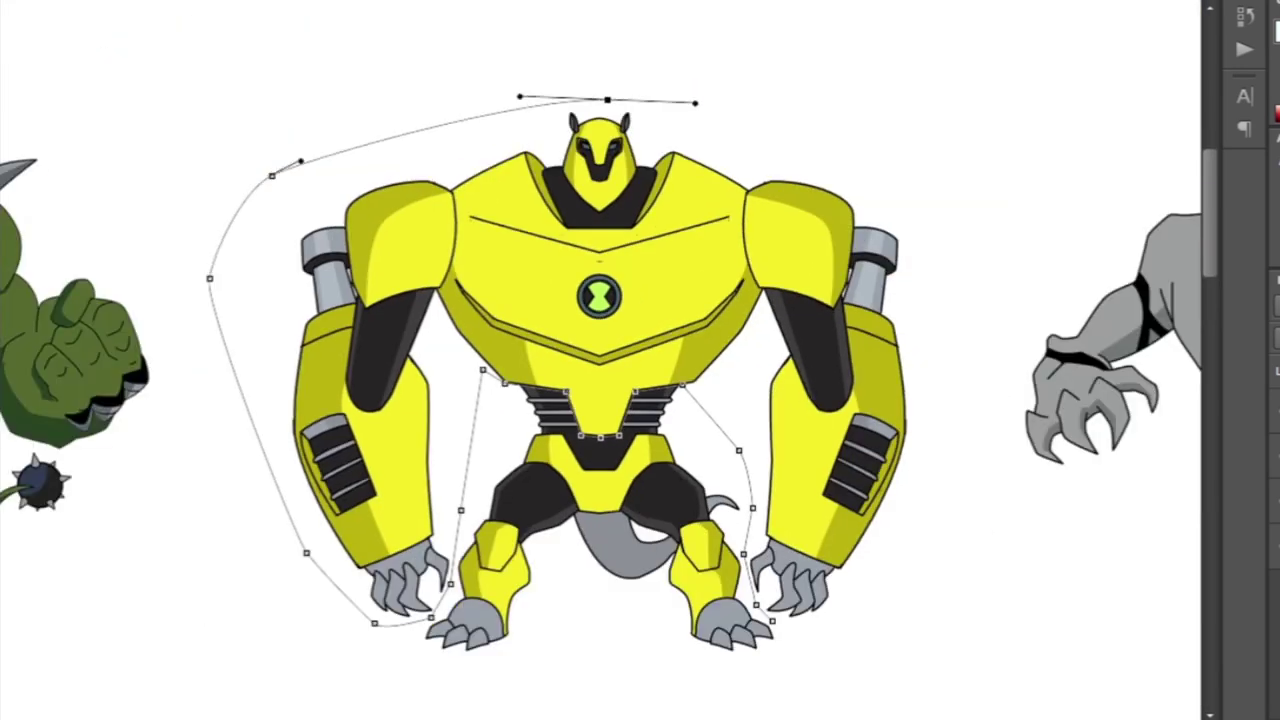
{"action": "key", "text": "Return"}
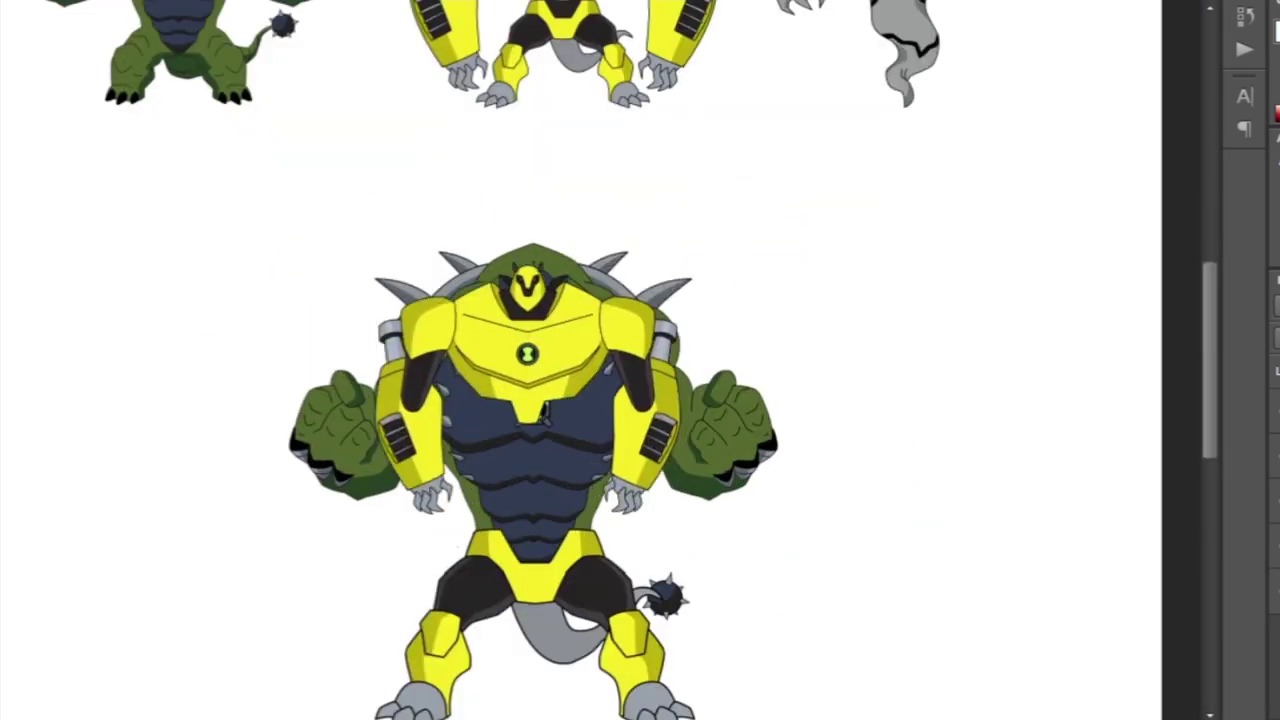
Enlarge the copied yellow upper body and fit it over the green character's chest and shoulders.
{"action": "left_click_drag", "start_coordinate": [735, 355], "coordinate": [780, 600]}
{"action": "key", "text": "Return"}
{"action": "key", "text": "ctrl+plus"}
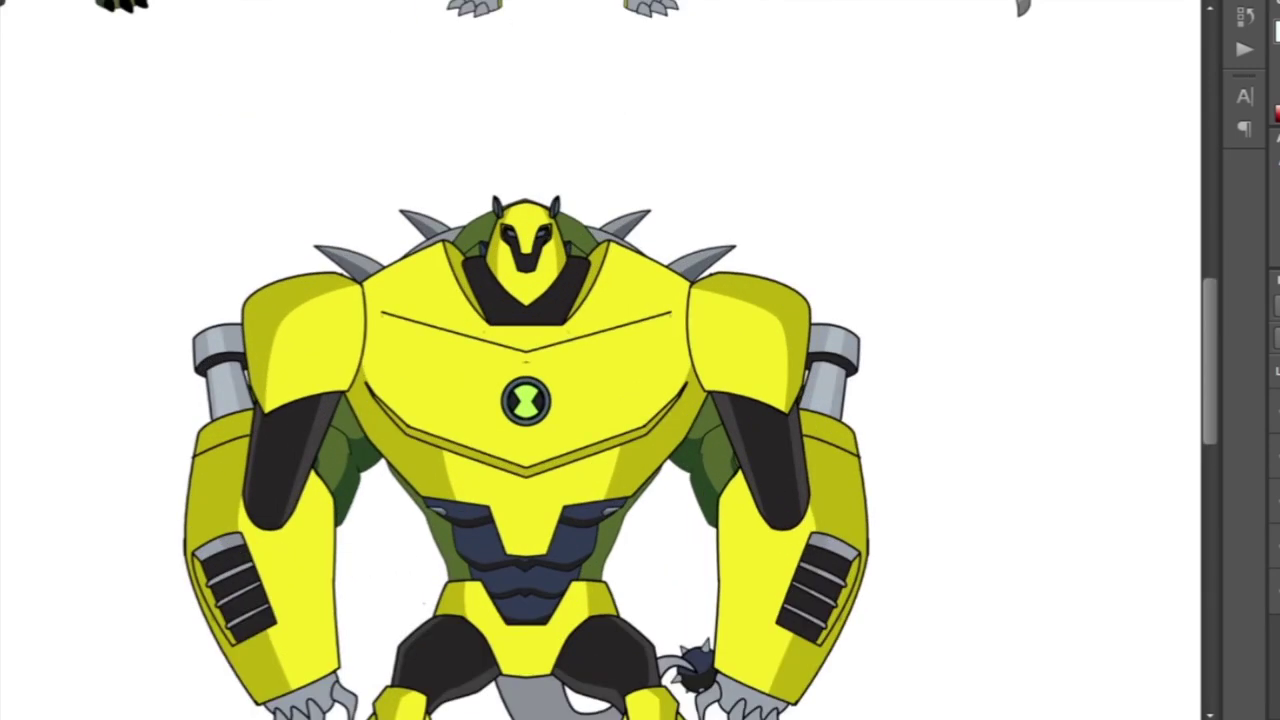
Trace the green face, tusks and hood through the faded yellow armour and cut away the yellow head covering them.
{"action": "key", "text": "ctrl+plus"}
{"action": "key", "text": "ctrl+plus"}
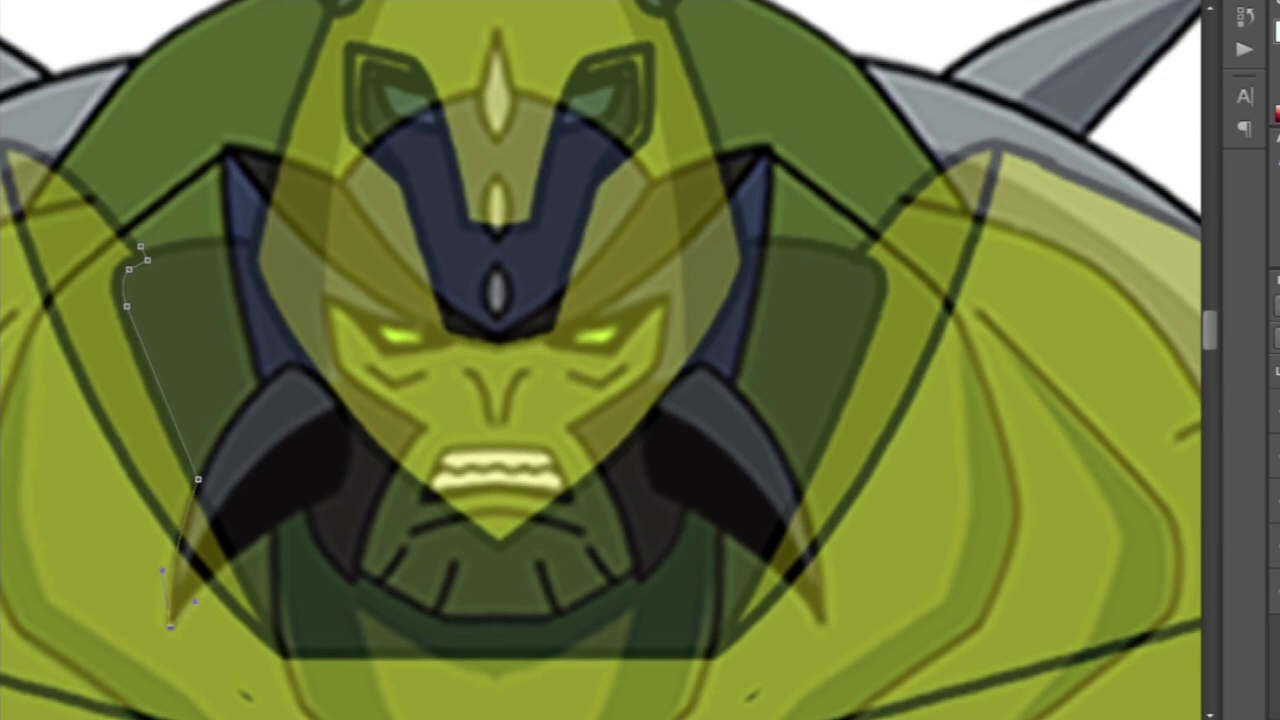
{"action": "left_click_drag", "start_coordinate": [258, 540], "coordinate": [258, 595]}
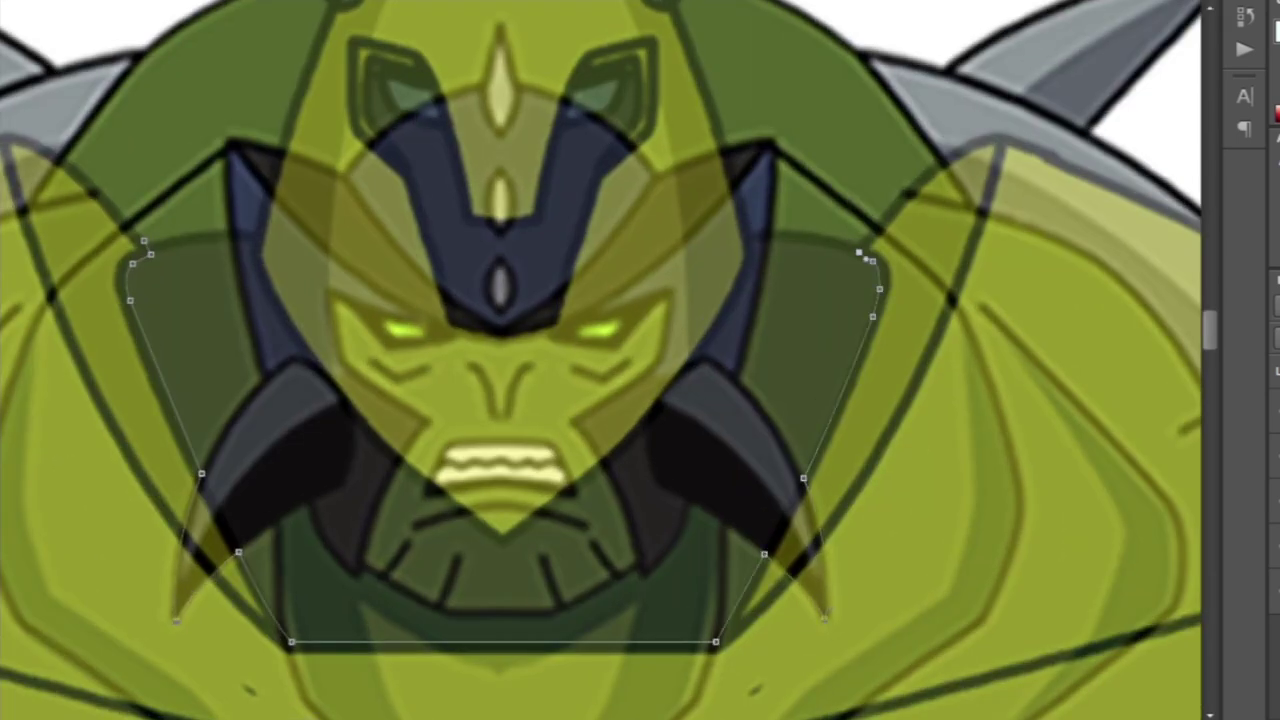
{"action": "key", "text": "ctrl+minus"}
{"action": "key", "text": "ctrl+minus"}
{"action": "key", "text": "ctrl+Return"}
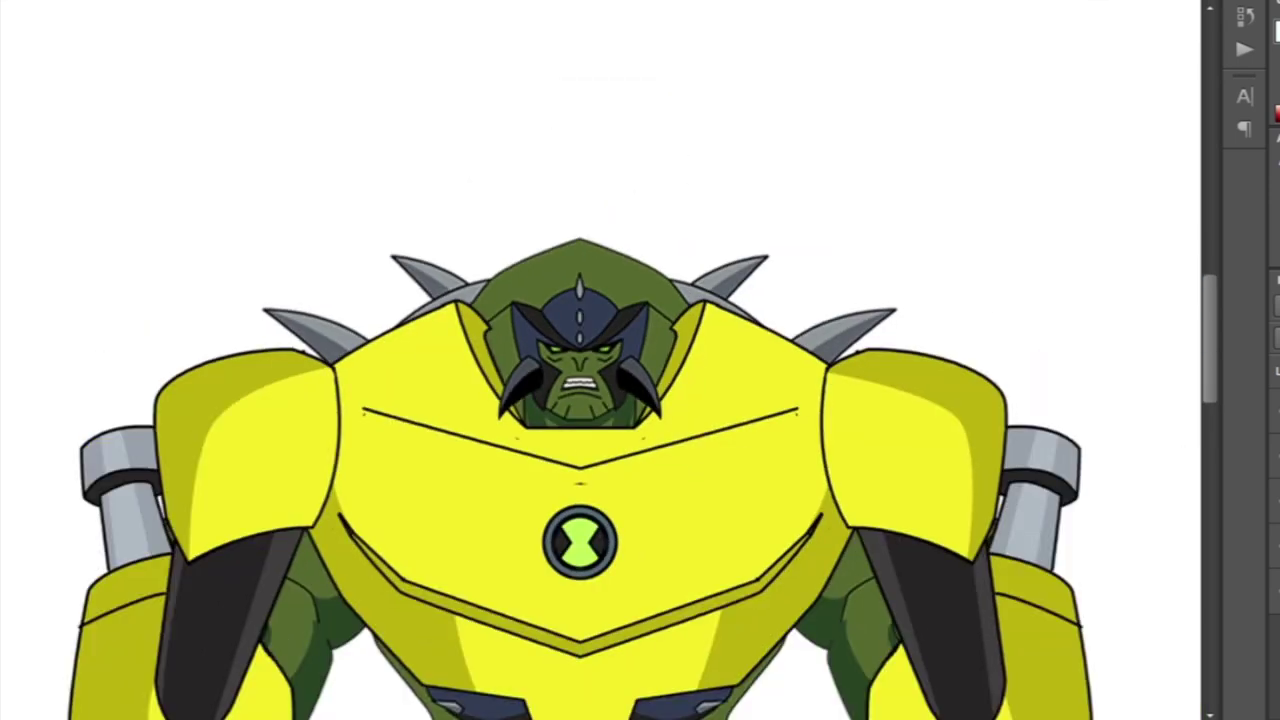
{"action": "key", "text": "ctrl+plus"}
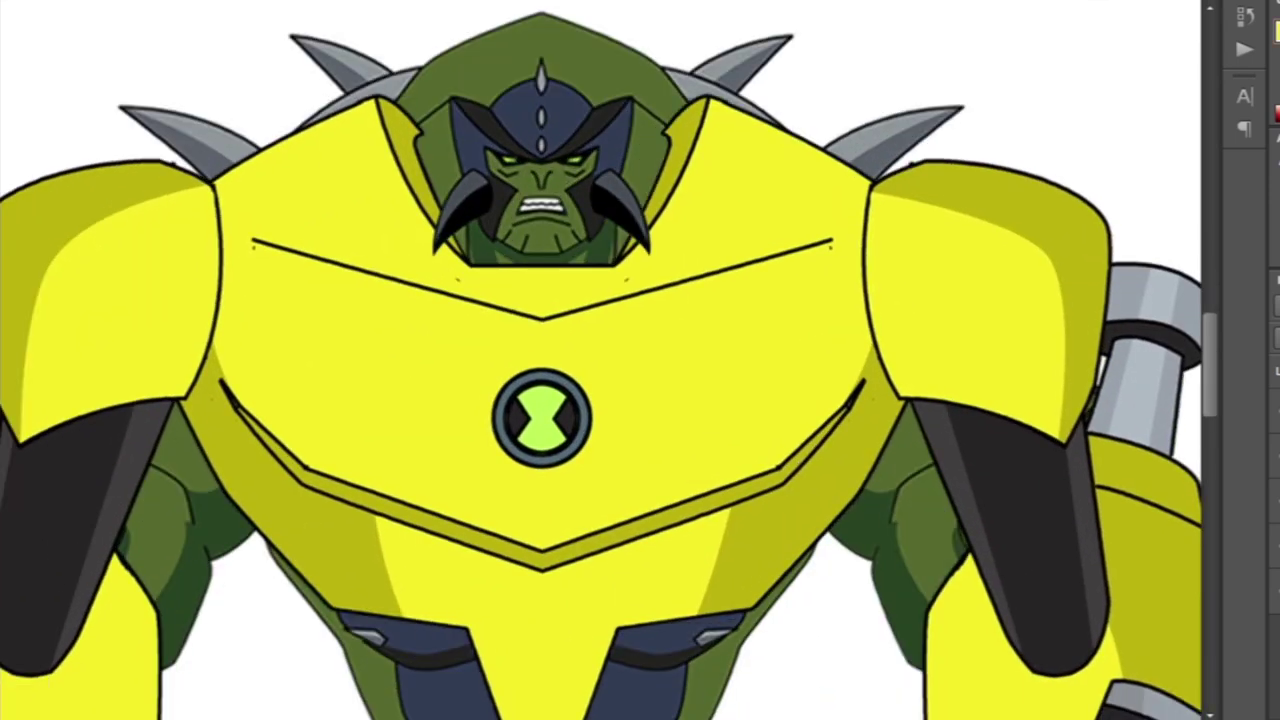
{"action": "key", "text": "ctrl+minus"}
{"action": "key", "text": "ctrl+minus"}
{"action": "key", "text": "ctrl+minus"}
{"action": "key", "text": "ctrl+plus"}
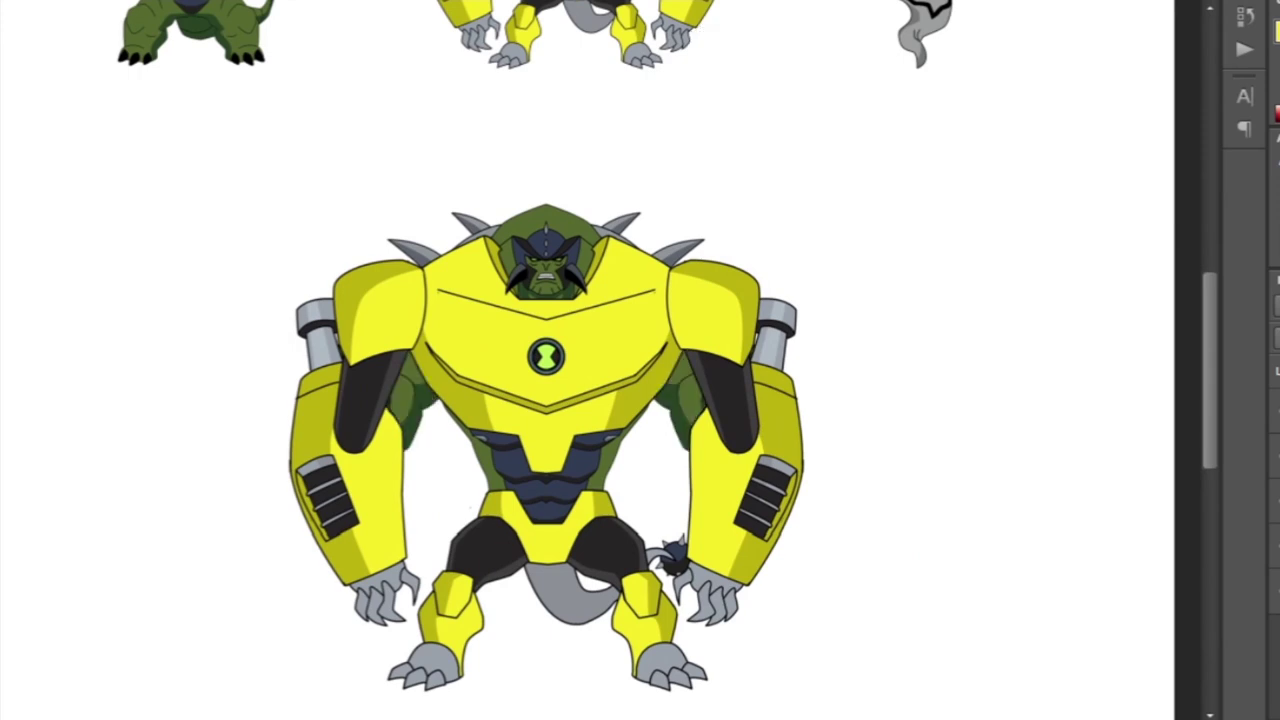
Trace the green left fist through the faded yellow arm to cut away the armour covering it.
{"action": "key", "text": "ctrl+plus"}
{"action": "key", "text": "ctrl+plus"}
{"action": "key", "text": "ctrl+plus"}
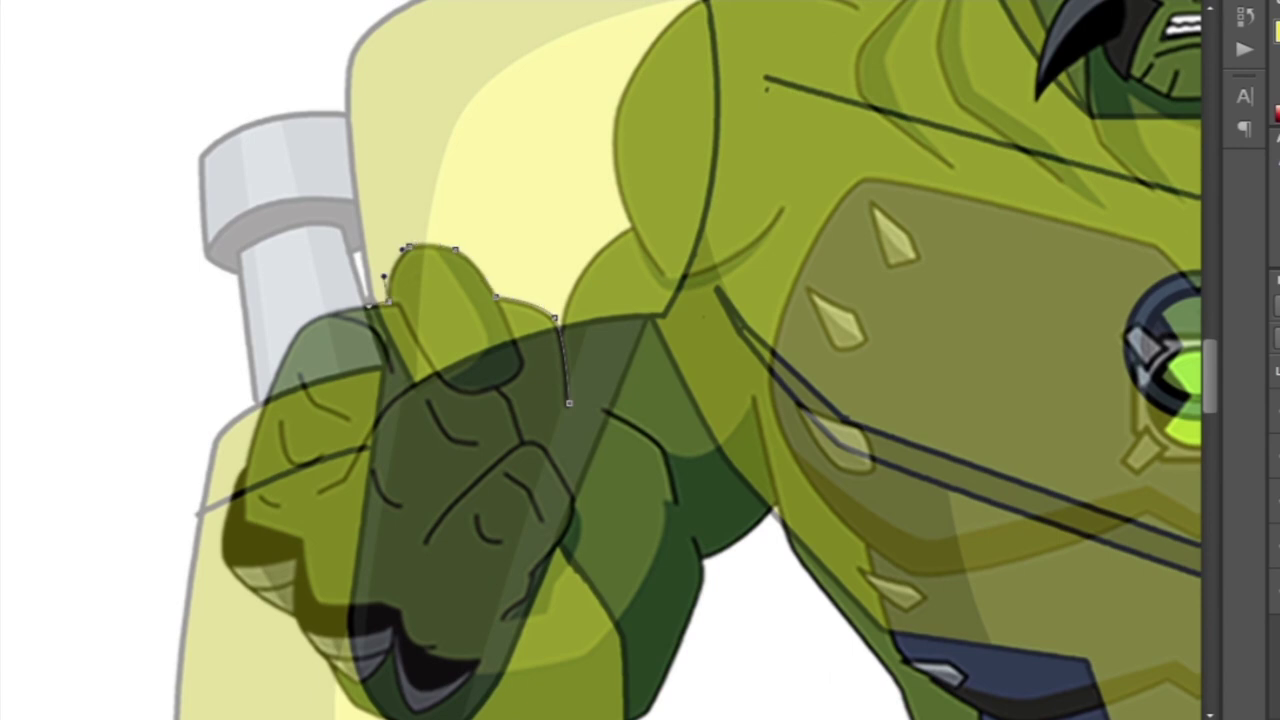
{"action": "scroll", "coordinate": [640, 360], "scroll_direction": "down", "scroll_amount": 3}
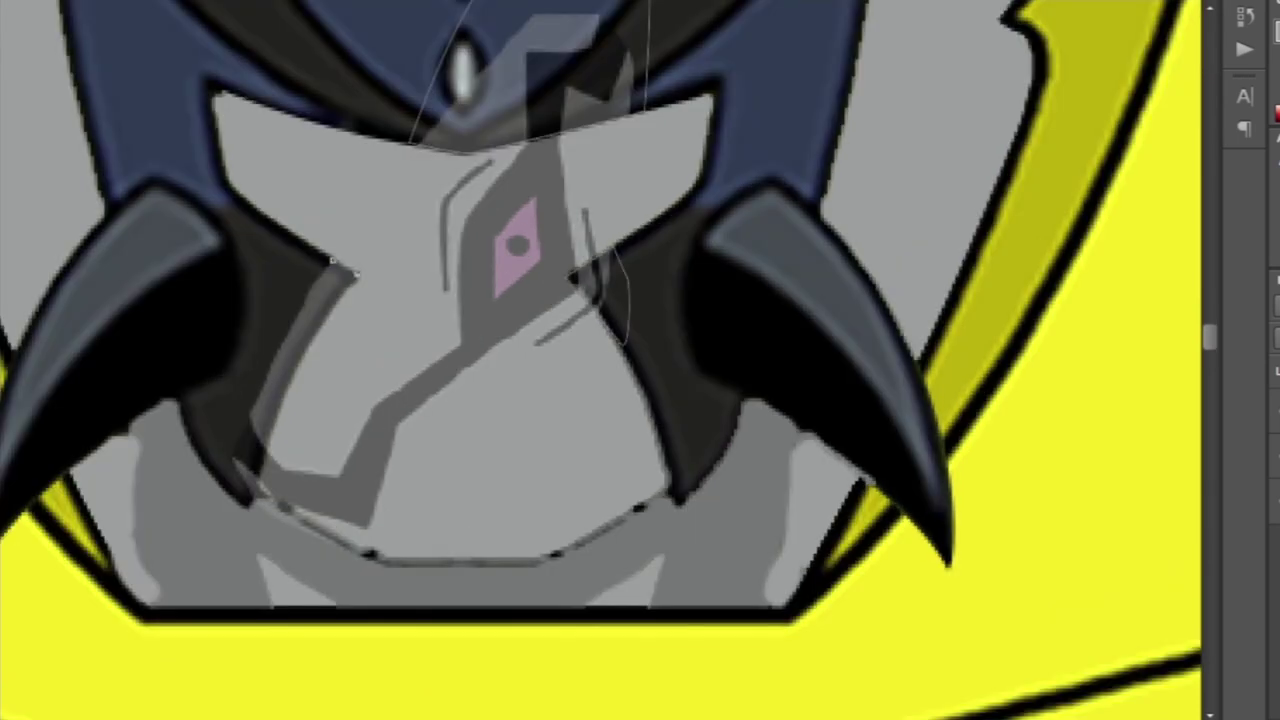
Trim the pasted eye and crack piece to the grey face and add black cracks to both grey arms.
{"action": "right_click", "coordinate": [386, 161]}
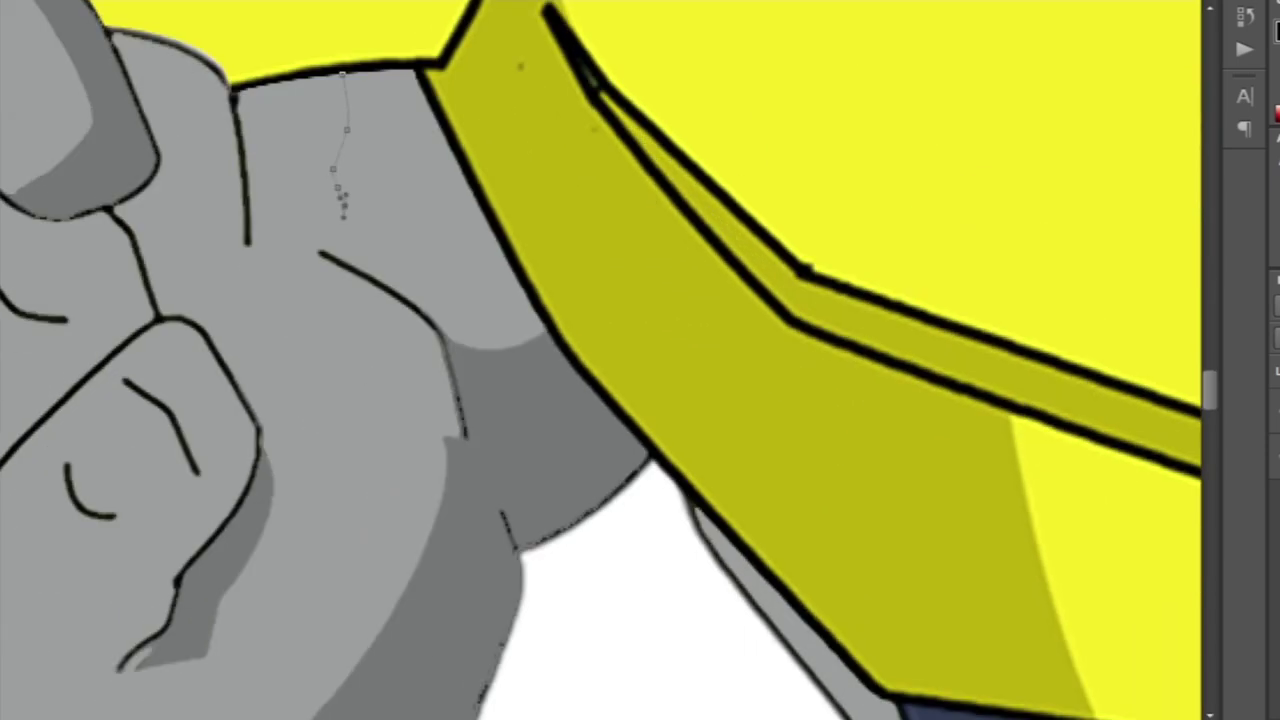
{"action": "key", "text": "ctrl+minus"}
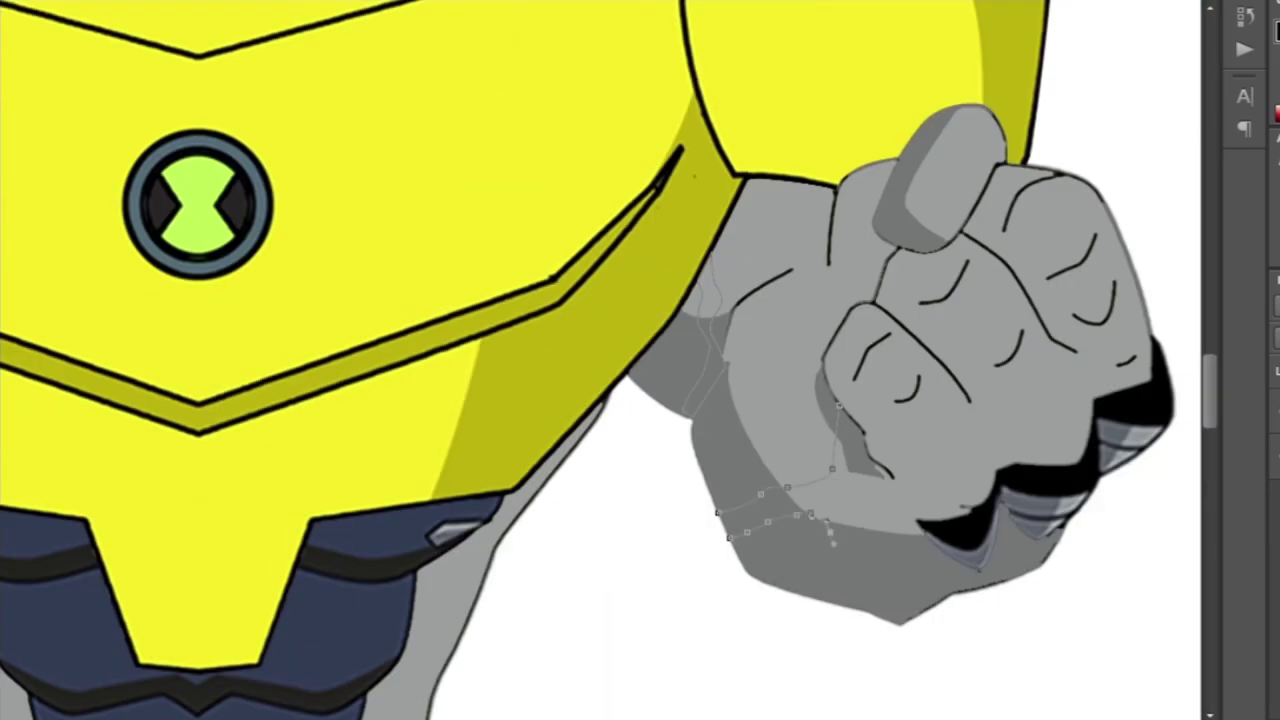
{"action": "key", "text": "ctrl+minus"}
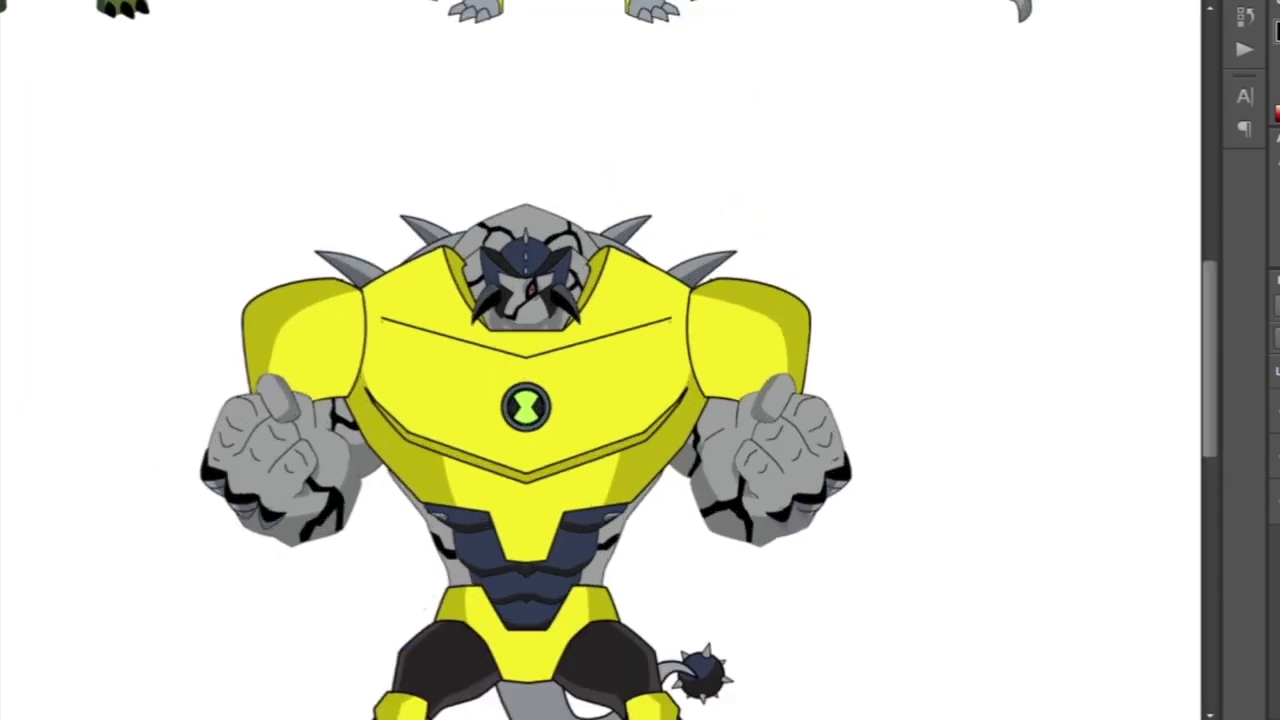
Outline a crack segment along the hood's edge beside the helmet and fill it with black.
{"action": "scroll", "coordinate": [600, 400], "scroll_direction": "down", "scroll_amount": 5}
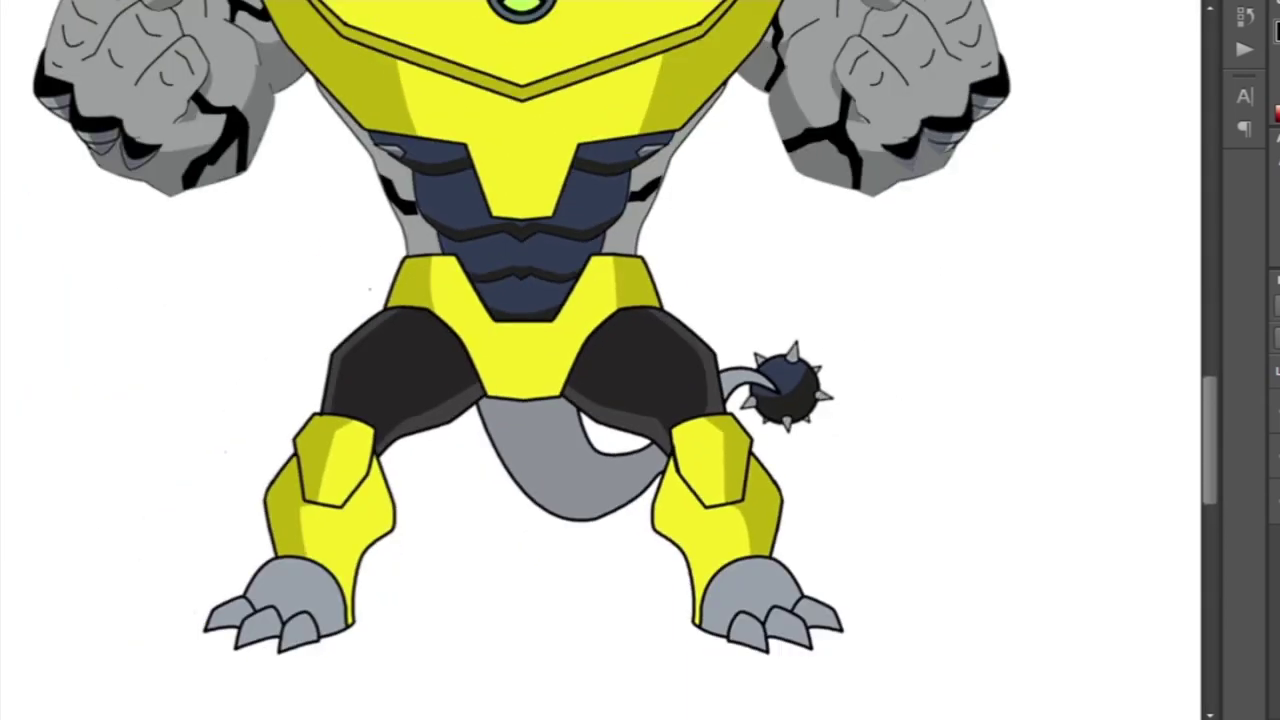
{"action": "key", "text": "ctrl+plus"}
{"action": "key", "text": "ctrl+plus"}
{"action": "right_click", "coordinate": [537, 486]}
{"action": "key", "text": "Return"}
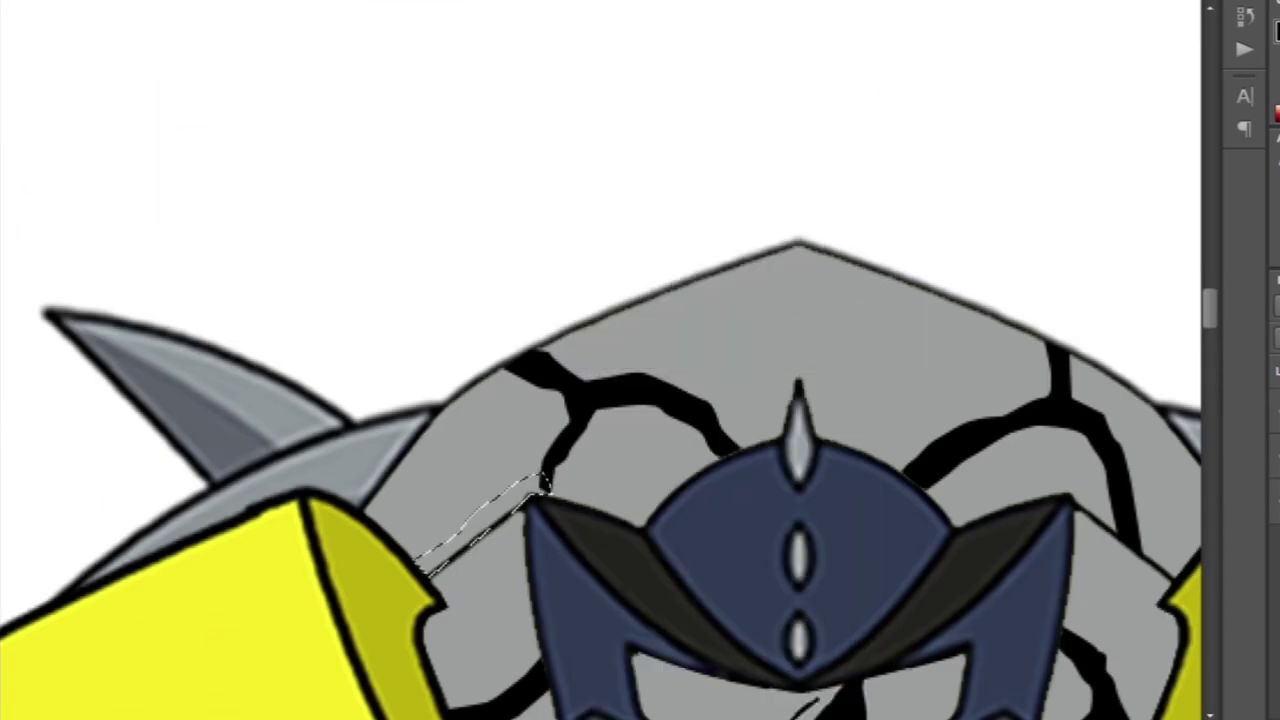
{"action": "key", "text": "ctrl+minus"}
{"action": "key", "text": "ctrl+minus"}
{"action": "key", "text": "ctrl+minus"}
{"action": "key", "text": "ctrl+minus"}
{"action": "key", "text": "ctrl+minus"}
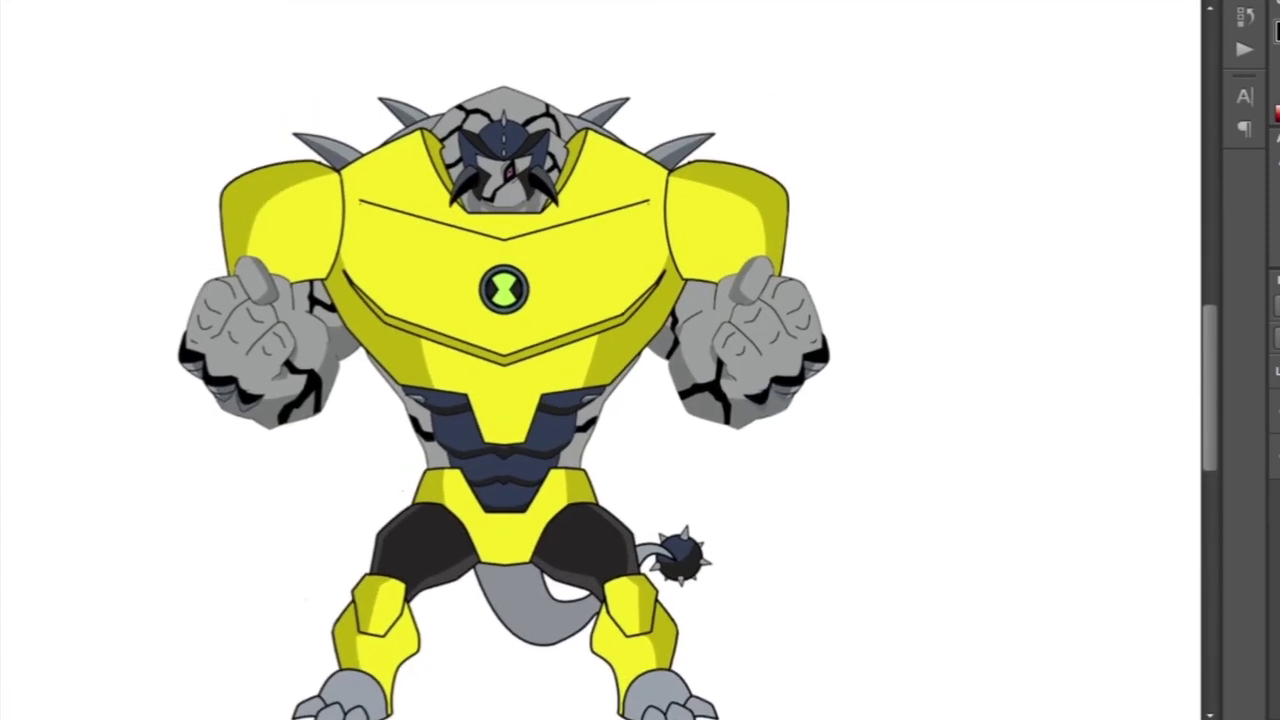
{"action": "scroll", "coordinate": [560, 360], "scroll_direction": "up", "scroll_amount": 1}
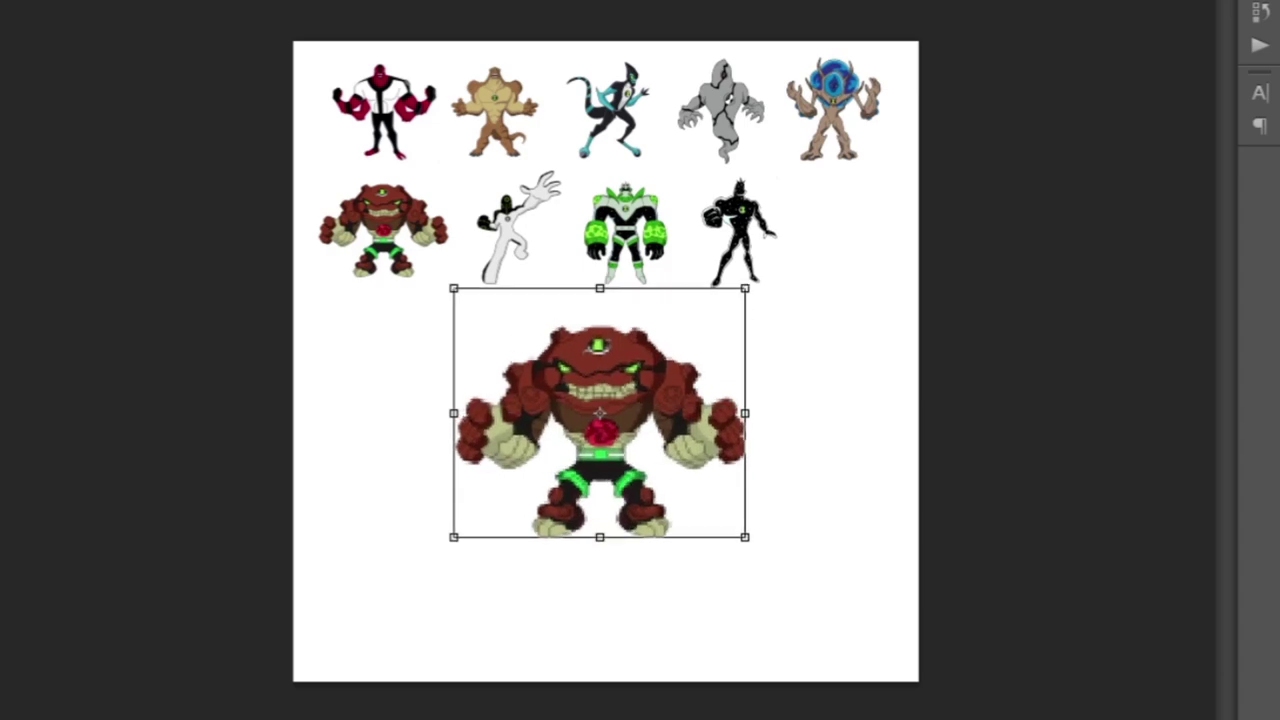
Place the enlarged red rock character below the source figures and copy the green-and-white armoured character's legs over its waist.
{"action": "key", "text": "Return"}
{"action": "scroll", "coordinate": [626, 232], "scroll_direction": "up", "scroll_amount": 5}
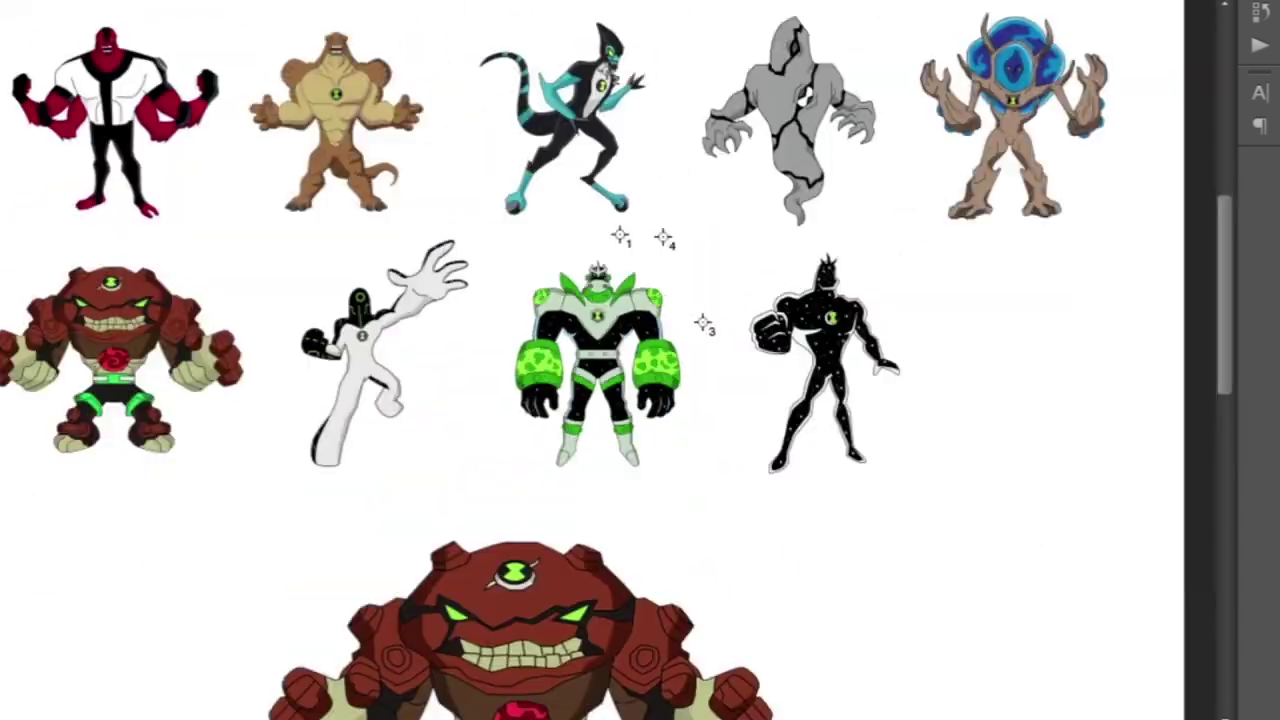
{"action": "scroll", "coordinate": [626, 232], "scroll_direction": "down", "scroll_amount": 2}
{"action": "right_click", "coordinate": [710, 468]}
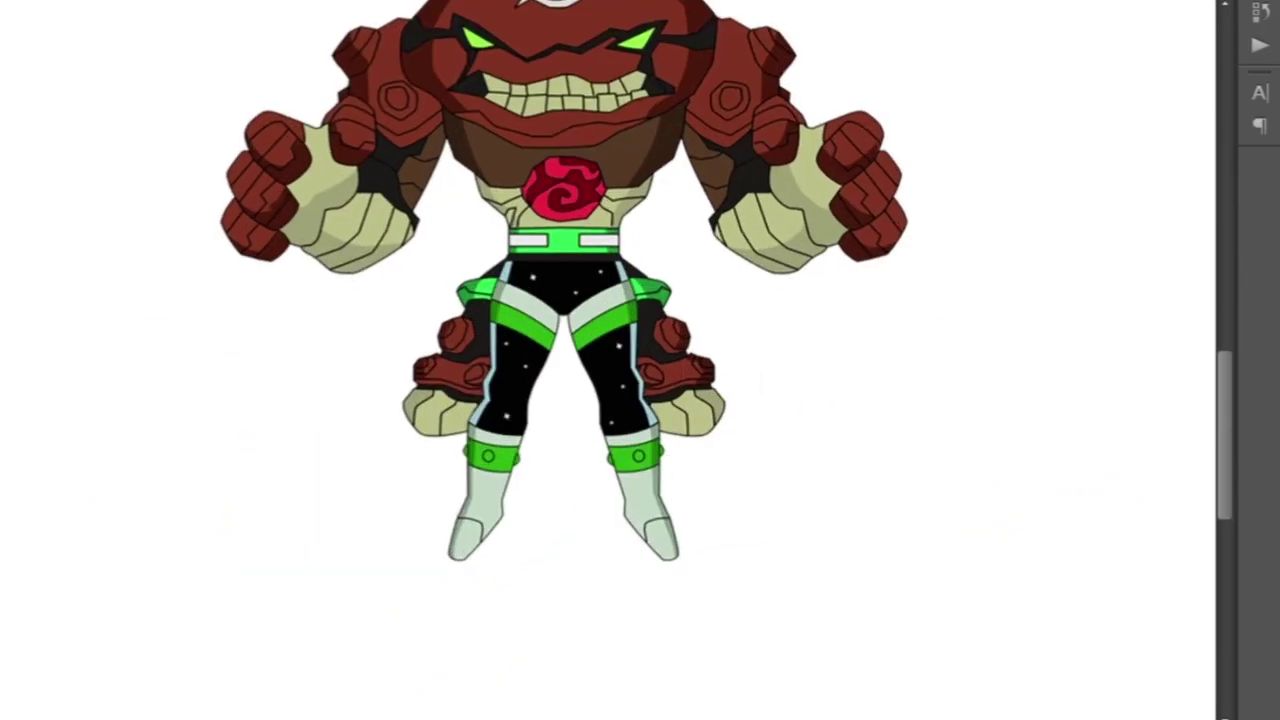
{"action": "scroll", "coordinate": [529, 224], "scroll_direction": "up", "scroll_amount": 5}
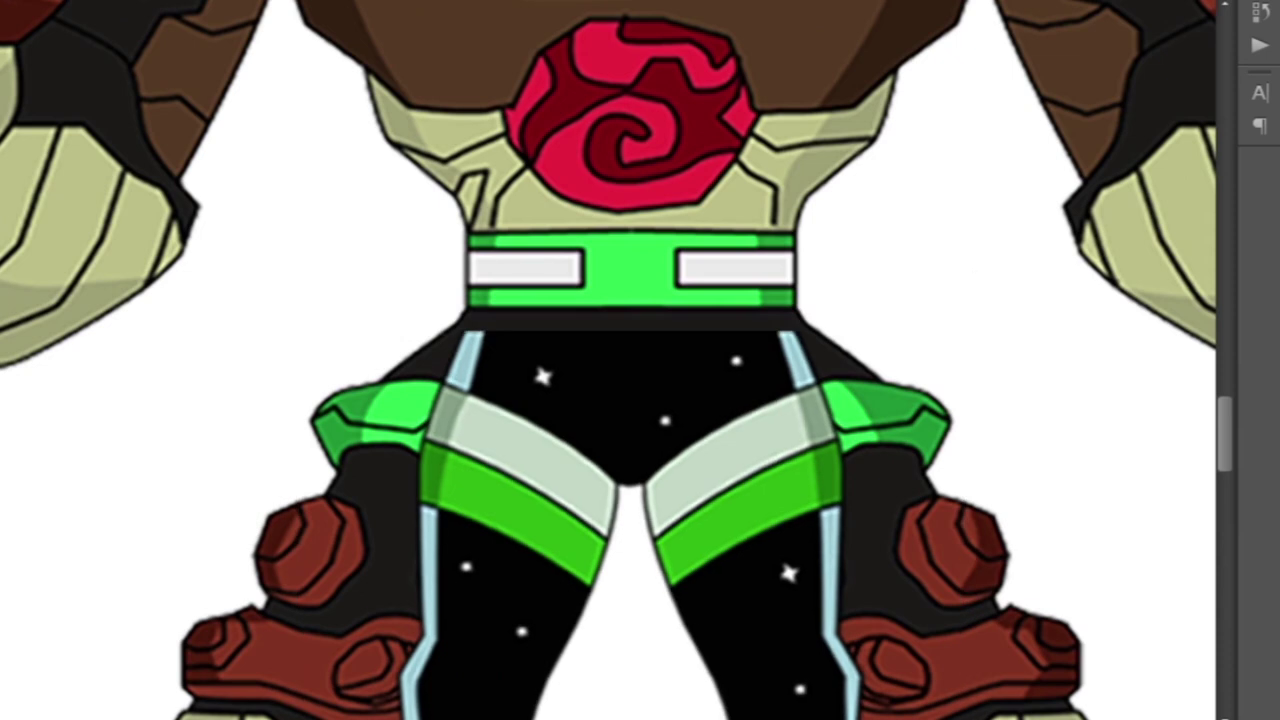
Move the pasted starry legs up until they meet the green belt.
{"action": "key", "text": "ctrl+t"}
{"action": "scroll", "coordinate": [608, 360], "scroll_direction": "up", "scroll_amount": 2}
{"action": "key", "text": "Return"}
{"action": "scroll", "coordinate": [608, 360], "scroll_direction": "down", "scroll_amount": 6}
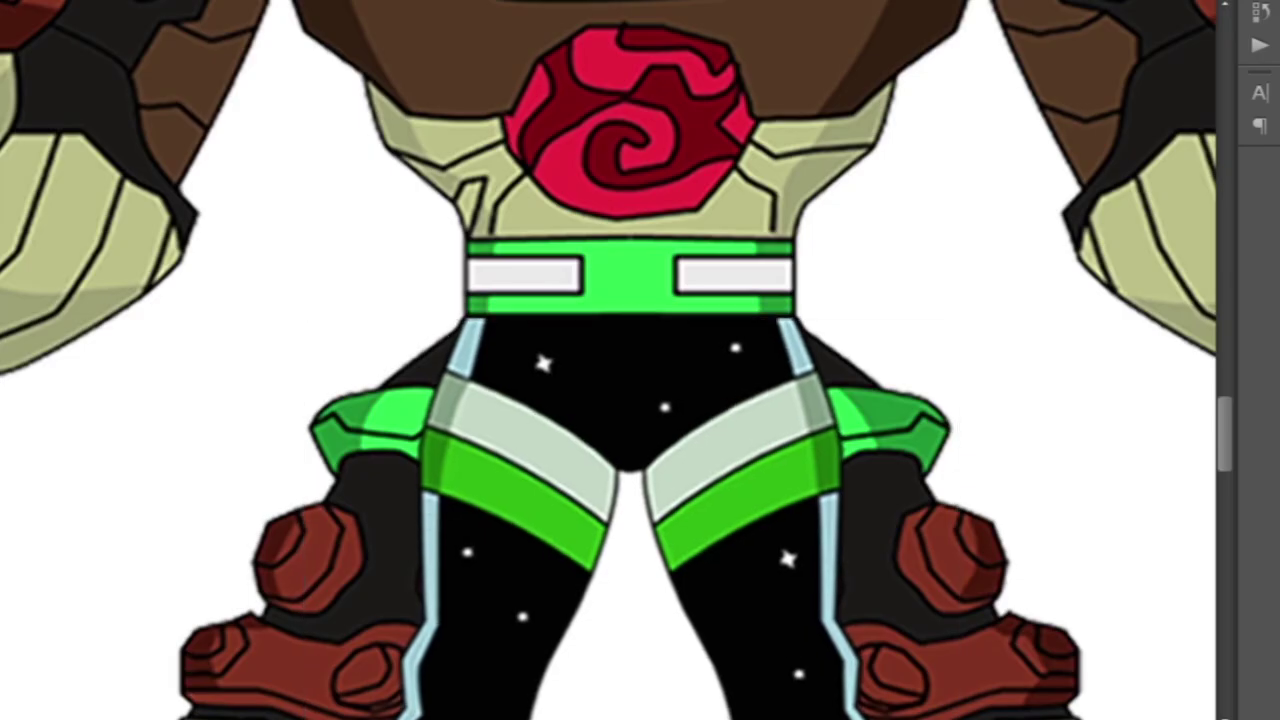
Select the area around the red character's original legs below the belt and delete them behind the new legs.
{"action": "scroll", "coordinate": [608, 360], "scroll_direction": "up", "scroll_amount": 5}
{"action": "scroll", "coordinate": [608, 360], "scroll_direction": "down", "scroll_amount": 1}
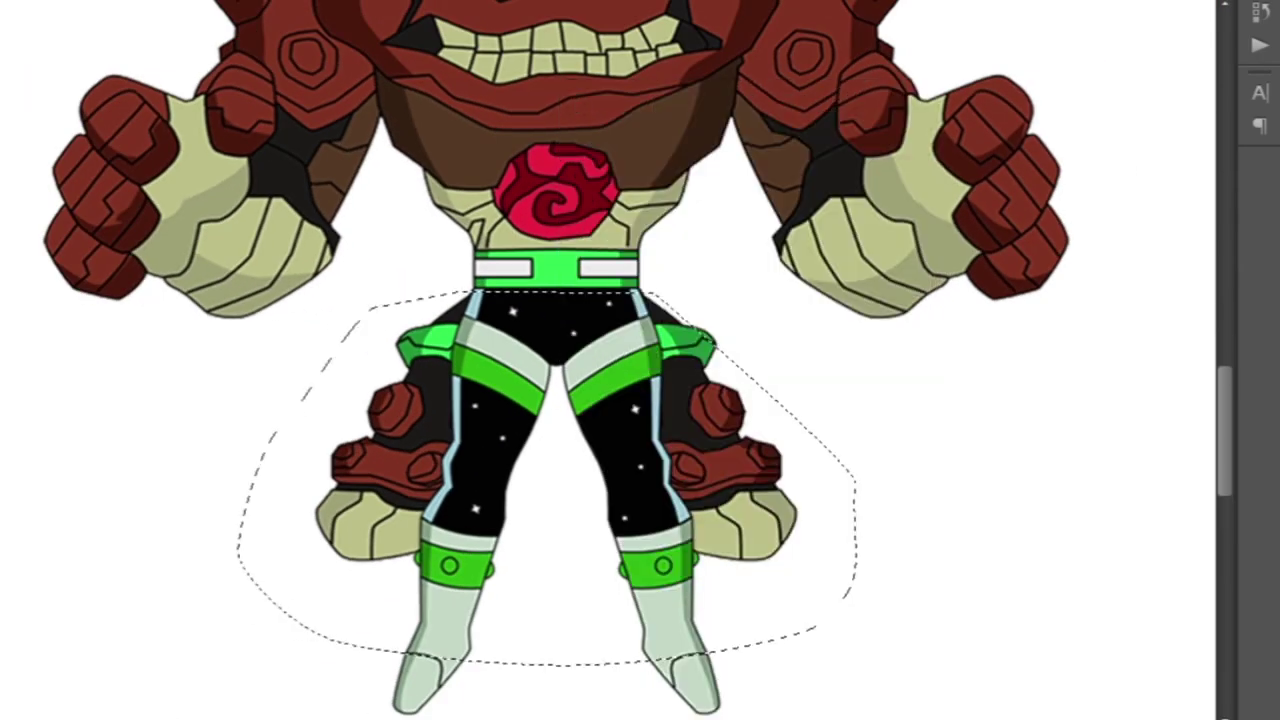
{"action": "scroll", "coordinate": [608, 360], "scroll_direction": "down", "scroll_amount": 4}
Trace along the lower edges of both red shoulders and delete the forearms and fists beneath them.
{"action": "scroll", "coordinate": [480, 327], "scroll_direction": "up", "scroll_amount": 6}
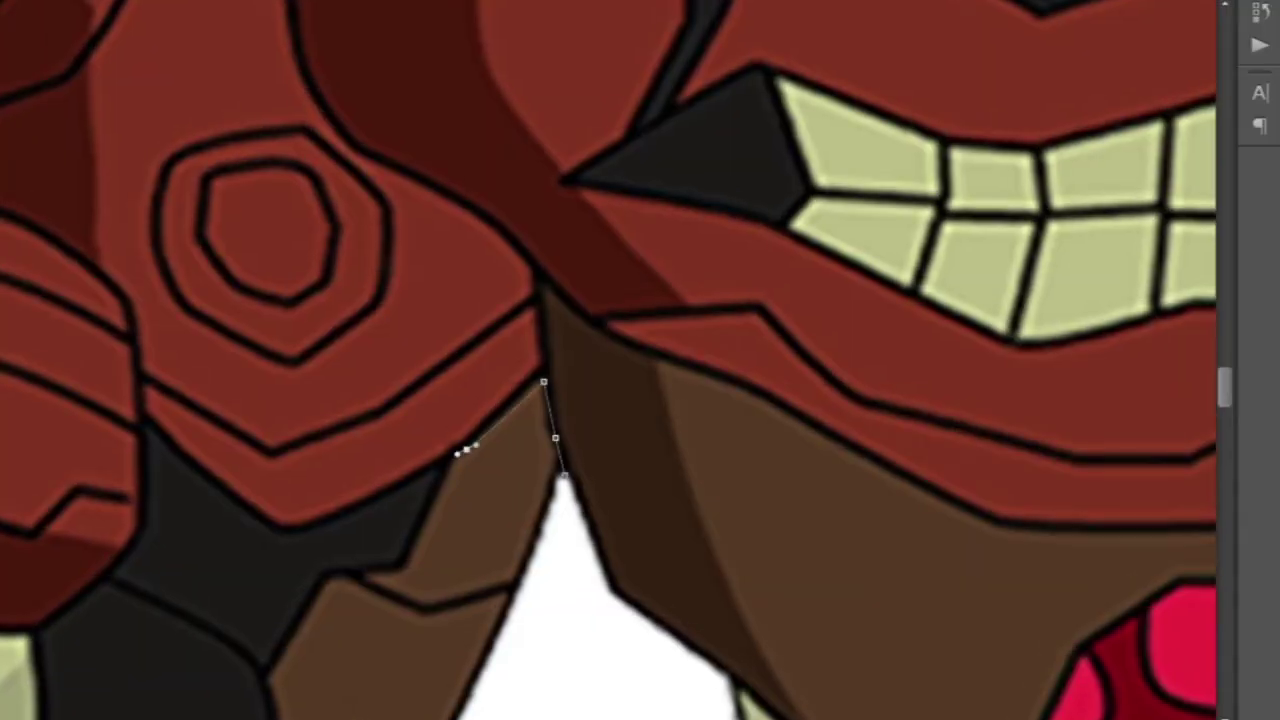
{"action": "scroll", "coordinate": [480, 327], "scroll_direction": "down", "scroll_amount": 3}
{"action": "right_click", "coordinate": [645, 205]}
{"action": "key", "text": "Escape"}
{"action": "scroll", "coordinate": [640, 360], "scroll_direction": "down", "scroll_amount": 2}
{"action": "scroll", "coordinate": [640, 360], "scroll_direction": "up", "scroll_amount": 5}
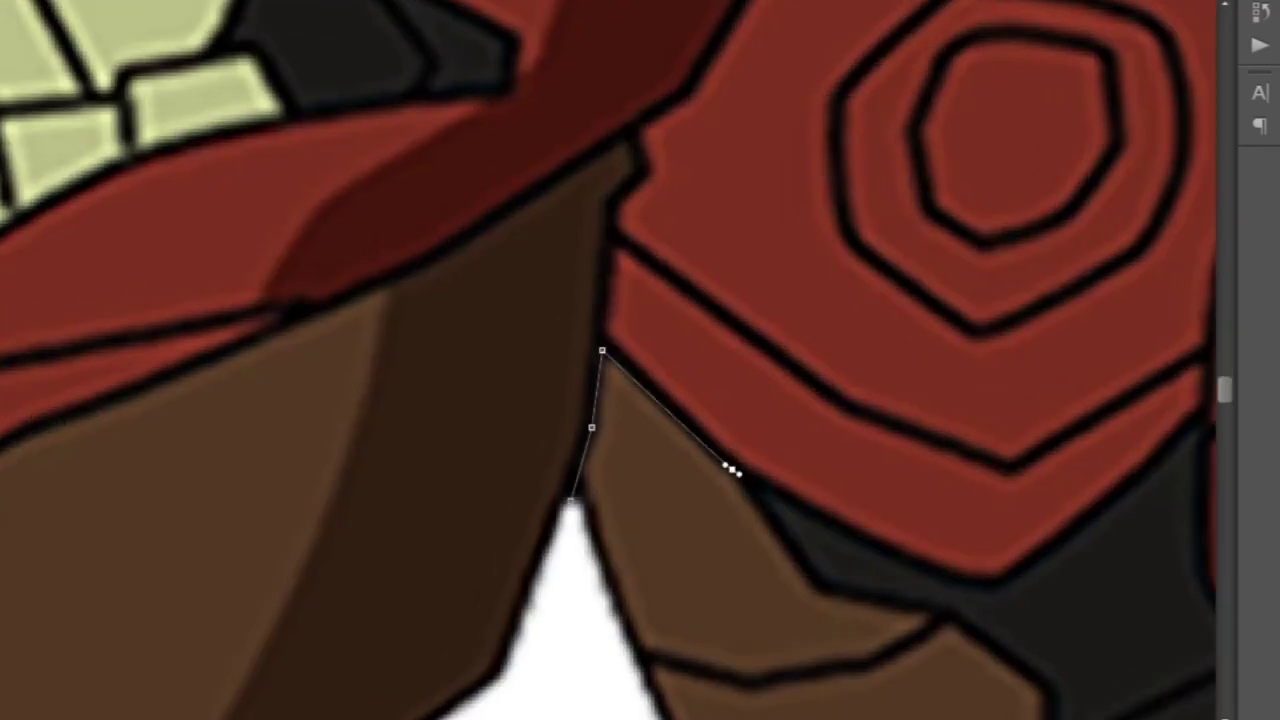
{"action": "scroll", "coordinate": [640, 360], "scroll_direction": "down", "scroll_amount": 2}
{"action": "scroll", "coordinate": [640, 360], "scroll_direction": "down", "scroll_amount": 2}
{"action": "key", "text": "ctrl+Return"}
{"action": "key", "text": "Delete"}
Draw a black outline that closes the open lower edge of the left red shoulder.
{"action": "scroll", "coordinate": [640, 360], "scroll_direction": "up", "scroll_amount": 5}
{"action": "left_click", "coordinate": [688, 580]}
{"action": "scroll", "coordinate": [640, 360], "scroll_direction": "down", "scroll_amount": 2}
{"action": "right_click", "coordinate": [688, 580]}
{"action": "key", "text": "Escape"}
{"action": "scroll", "coordinate": [640, 360], "scroll_direction": "up", "scroll_amount": 2}
{"action": "key", "text": "ctrl+Return"}
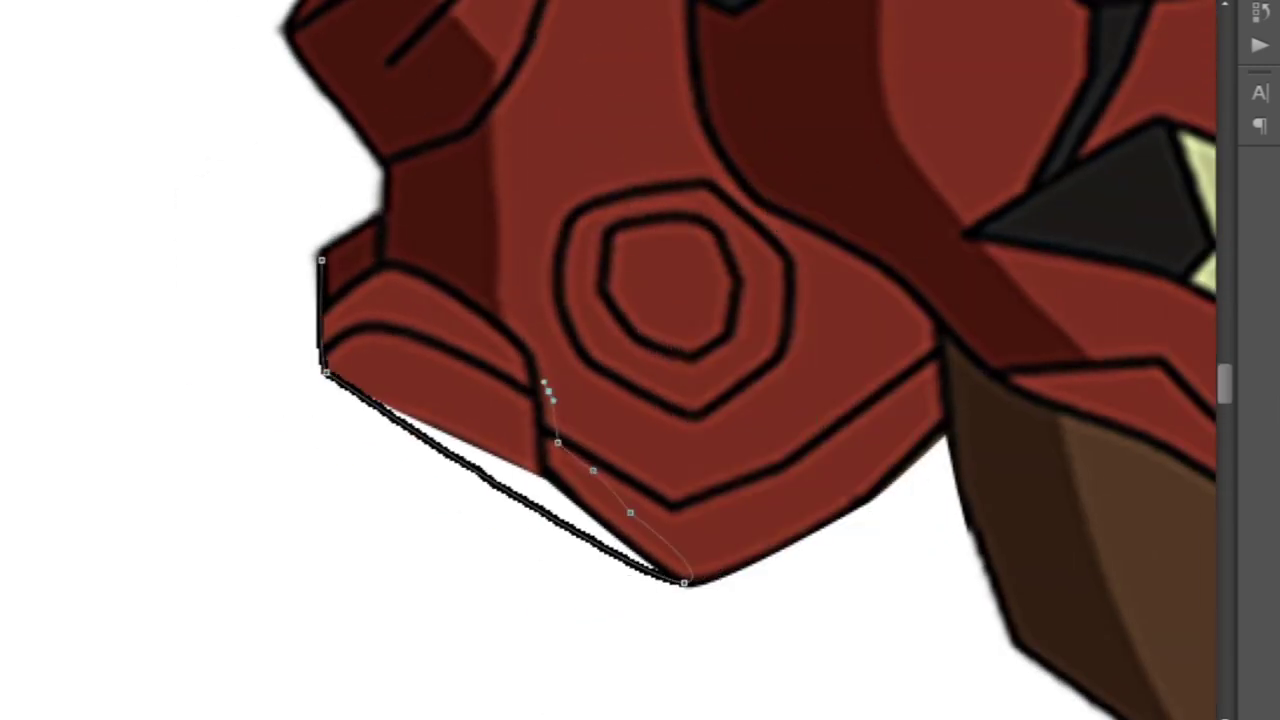
Fill the gap inside the left shoulder's new outline with red and extend the black contour lines across it.
{"action": "right_click", "coordinate": [384, 352]}
{"action": "key", "text": "Return"}
{"action": "key", "text": "ctrl+d"}
{"action": "scroll", "coordinate": [640, 360], "scroll_direction": "down", "scroll_amount": 2}
{"action": "scroll", "coordinate": [640, 360], "scroll_direction": "up", "scroll_amount": 2}
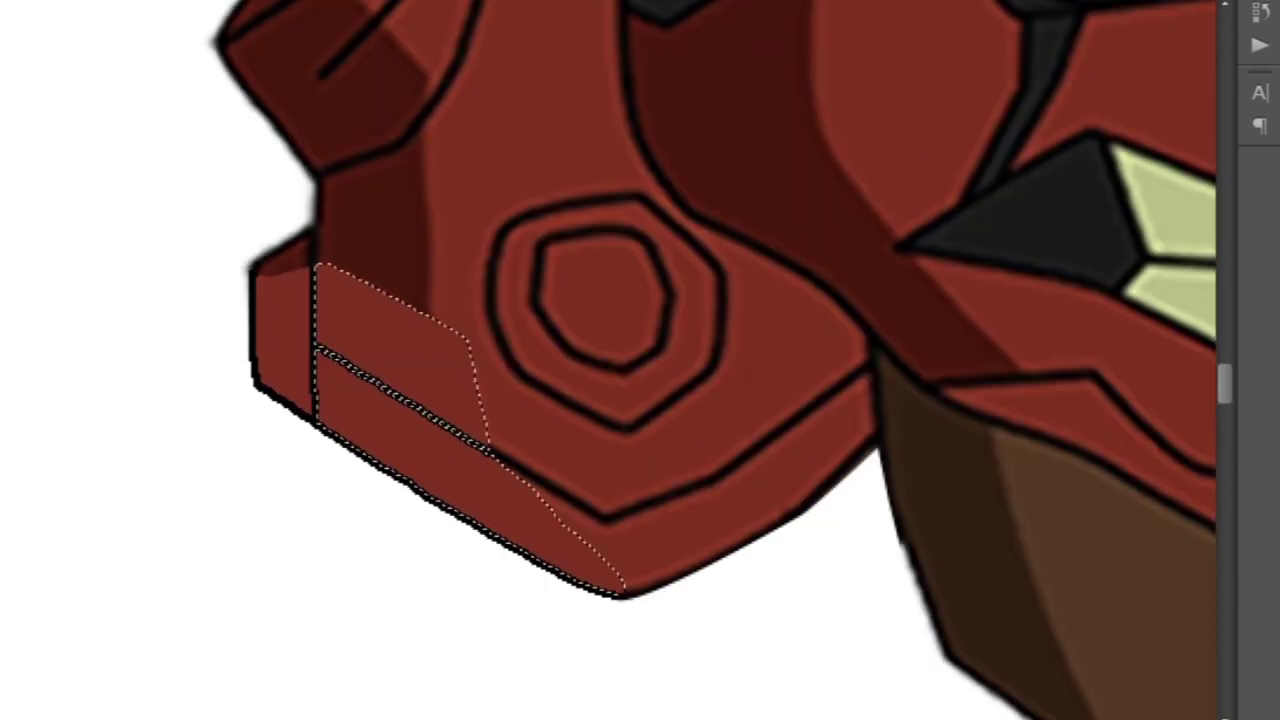
Shade the outer side of the left shoulder's rebuilt lower part with dark red.
{"action": "scroll", "coordinate": [640, 360], "scroll_direction": "down", "scroll_amount": 2}
{"action": "right_click", "coordinate": [489, 203]}
{"action": "left_click", "coordinate": [571, 314]}
{"action": "key", "text": "Return"}
{"action": "key", "text": "ctrl+d"}
{"action": "scroll", "coordinate": [640, 360], "scroll_direction": "up", "scroll_amount": 2}
{"action": "scroll", "coordinate": [640, 360], "scroll_direction": "up", "scroll_amount": 2}
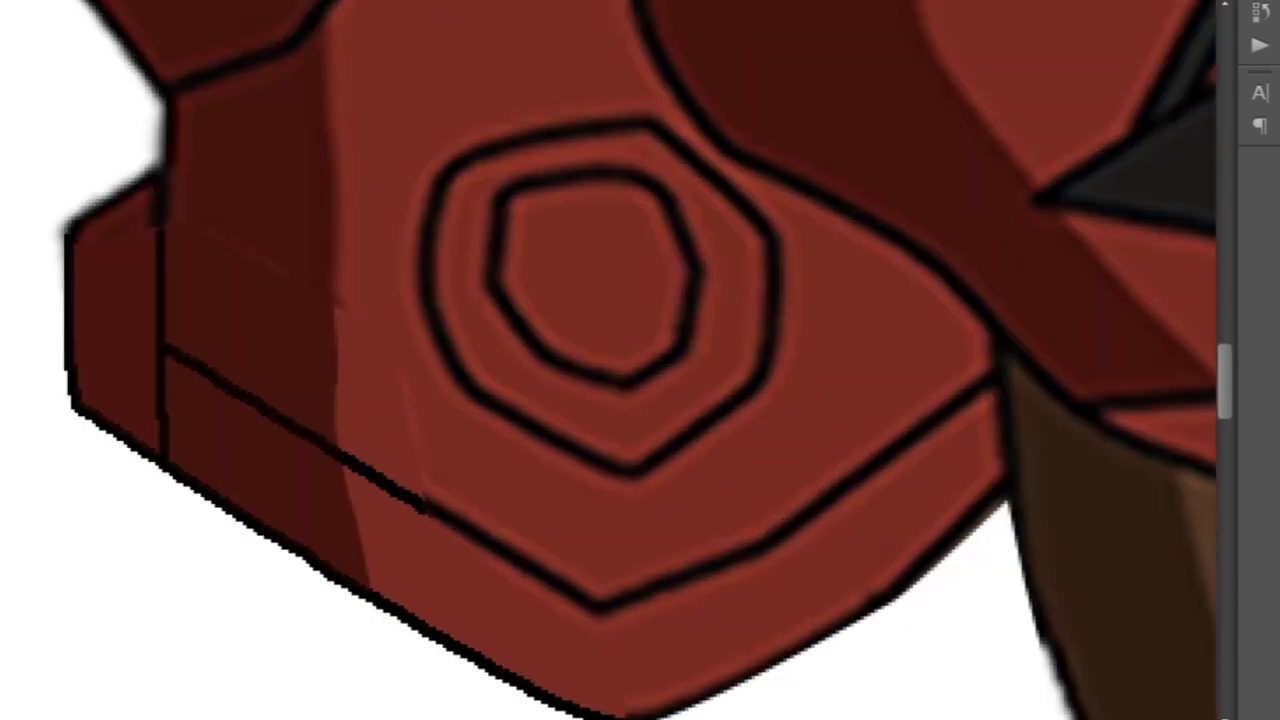
Copy the left shoulder's rebuilt lower part, mirror it and fit it onto the open edge of the right shoulder.
{"action": "scroll", "coordinate": [640, 360], "scroll_direction": "down", "scroll_amount": 2}
{"action": "scroll", "coordinate": [640, 360], "scroll_direction": "right", "scroll_amount": 2}
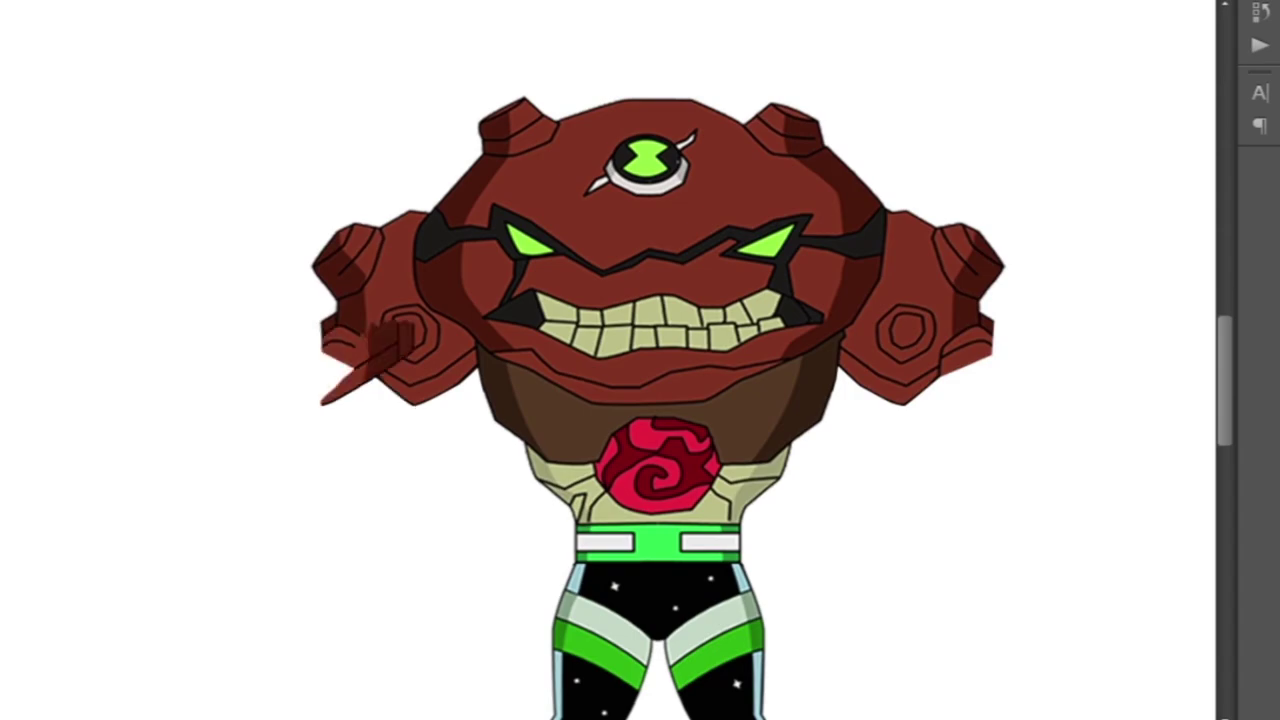
{"action": "scroll", "coordinate": [640, 360], "scroll_direction": "up", "scroll_amount": 2}
Copy the left pair of arms from the red four-armed alien and place it beneath the fusion's left shoulder.
{"action": "scroll", "coordinate": [640, 360], "scroll_direction": "down", "scroll_amount": 2}
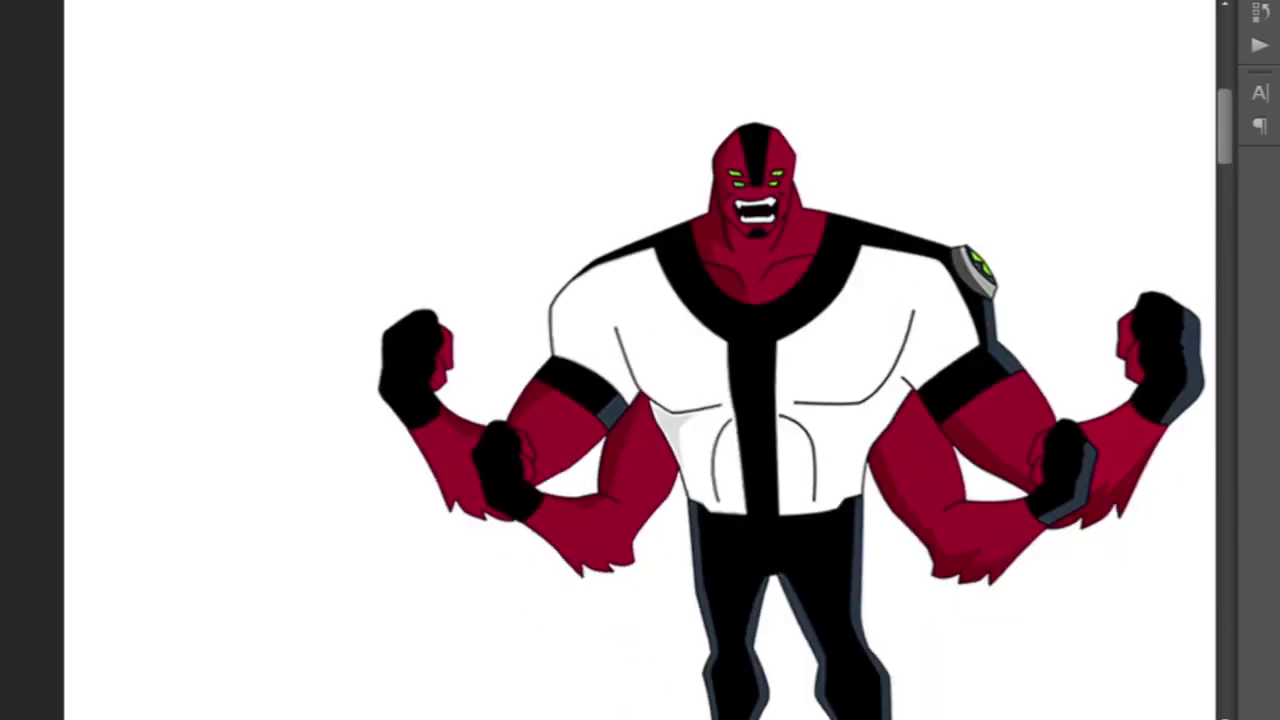
{"action": "scroll", "coordinate": [640, 360], "scroll_direction": "up", "scroll_amount": 3}
{"action": "scroll", "coordinate": [694, 650], "scroll_direction": "down", "scroll_amount": 3}
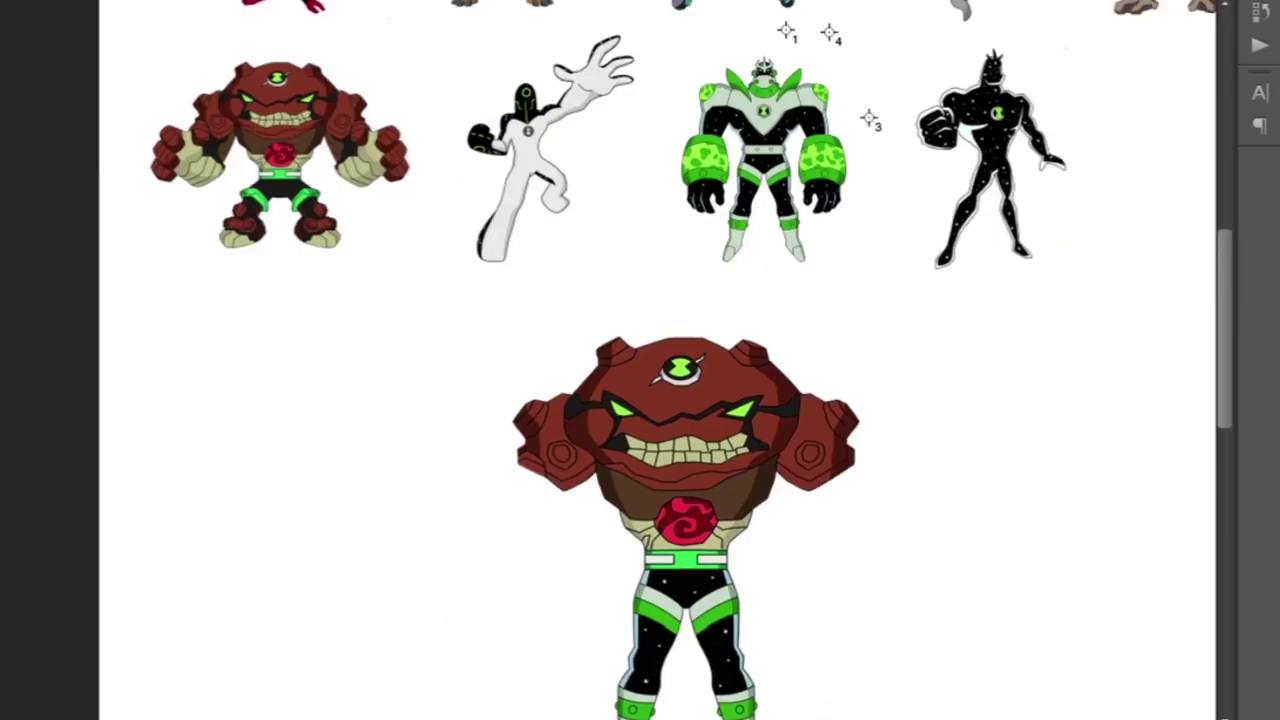
{"action": "scroll", "coordinate": [640, 360], "scroll_direction": "up", "scroll_amount": 2}
{"action": "key", "text": "ctrl+t"}
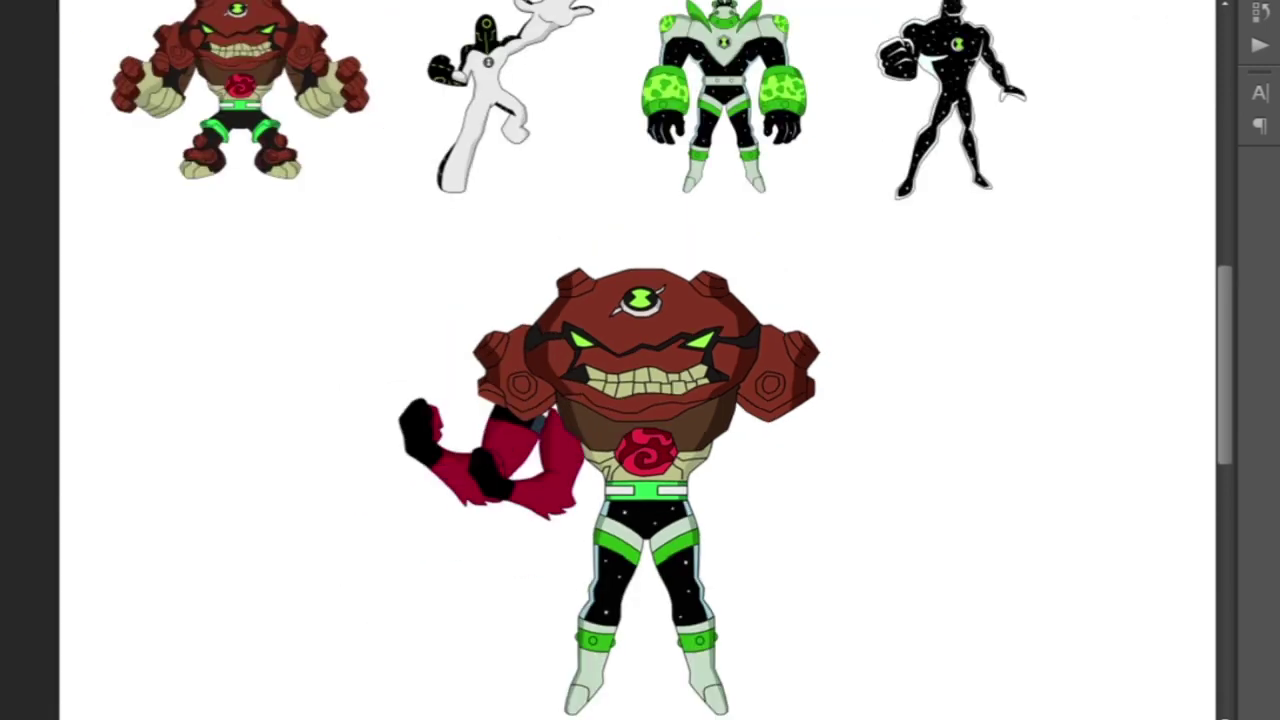
Resize the pair of red arms and tuck their upper ends behind the left shoulder and torso.
{"action": "scroll", "coordinate": [645, 380], "scroll_direction": "up", "scroll_amount": 3}
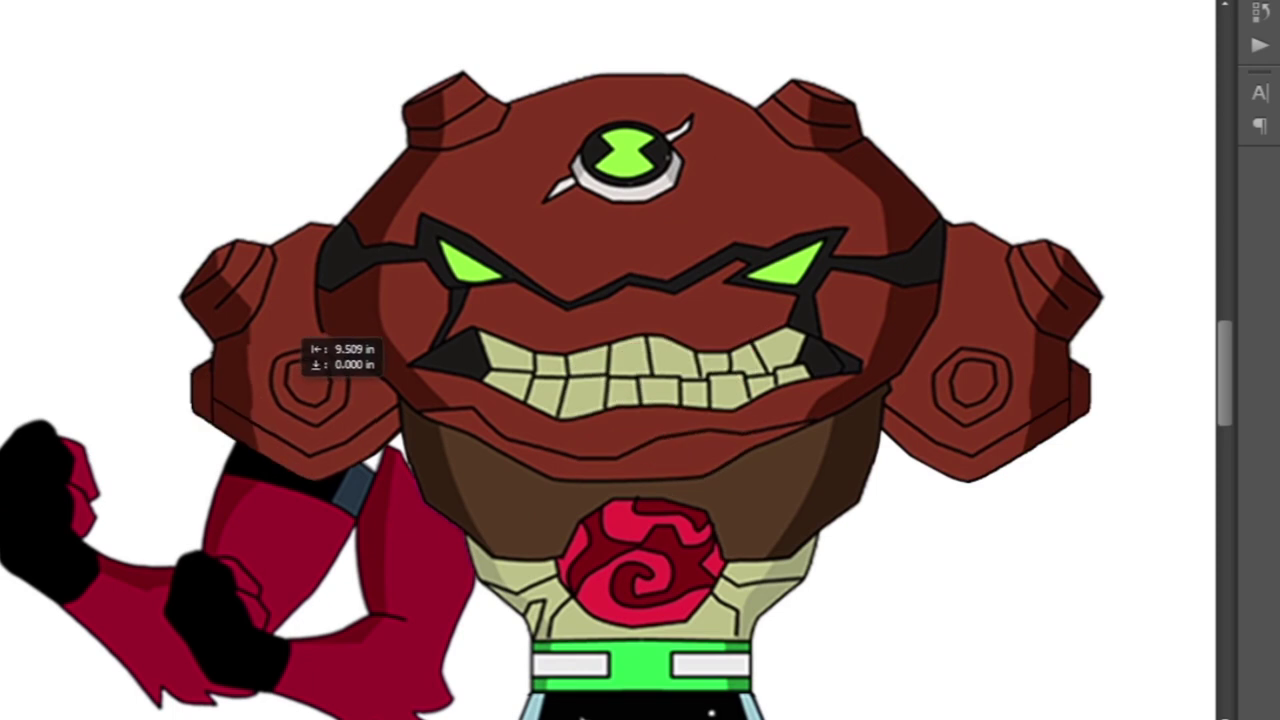
{"action": "scroll", "coordinate": [602, 392], "scroll_direction": "down", "scroll_amount": 3}
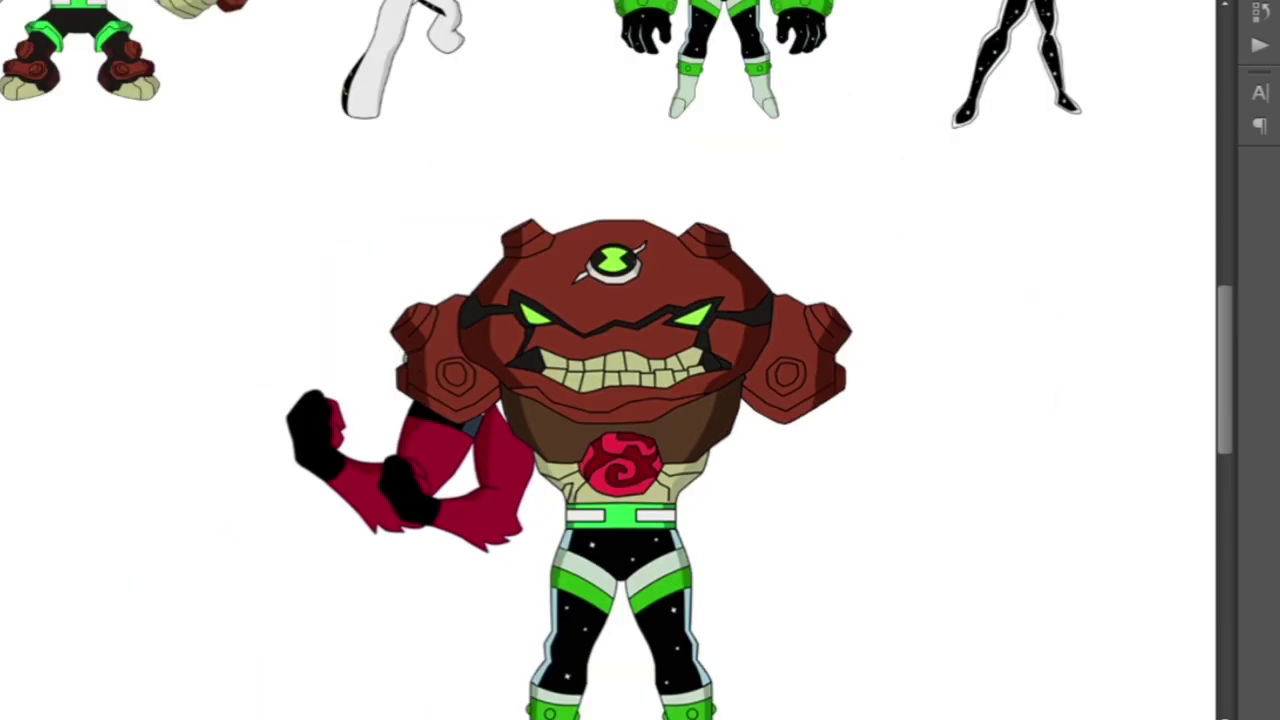
{"action": "scroll", "coordinate": [620, 420], "scroll_direction": "down", "scroll_amount": 2}
{"action": "key", "text": "ctrl+t"}
{"action": "key", "text": "Return"}
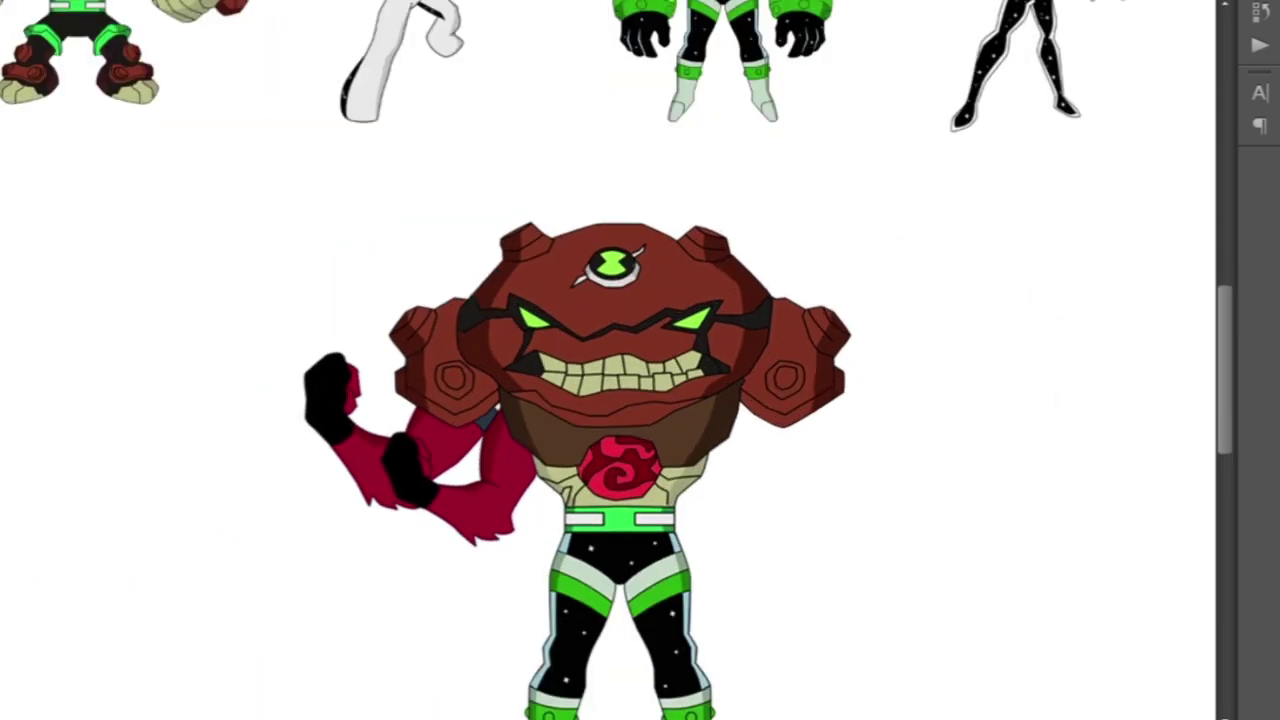
Duplicate the pair of red arms, mirror it and place it behind the right shoulder.
{"action": "scroll", "coordinate": [452, 392], "scroll_direction": "down", "scroll_amount": 3}
{"action": "scroll", "coordinate": [522, 490], "scroll_direction": "up", "scroll_amount": 2}
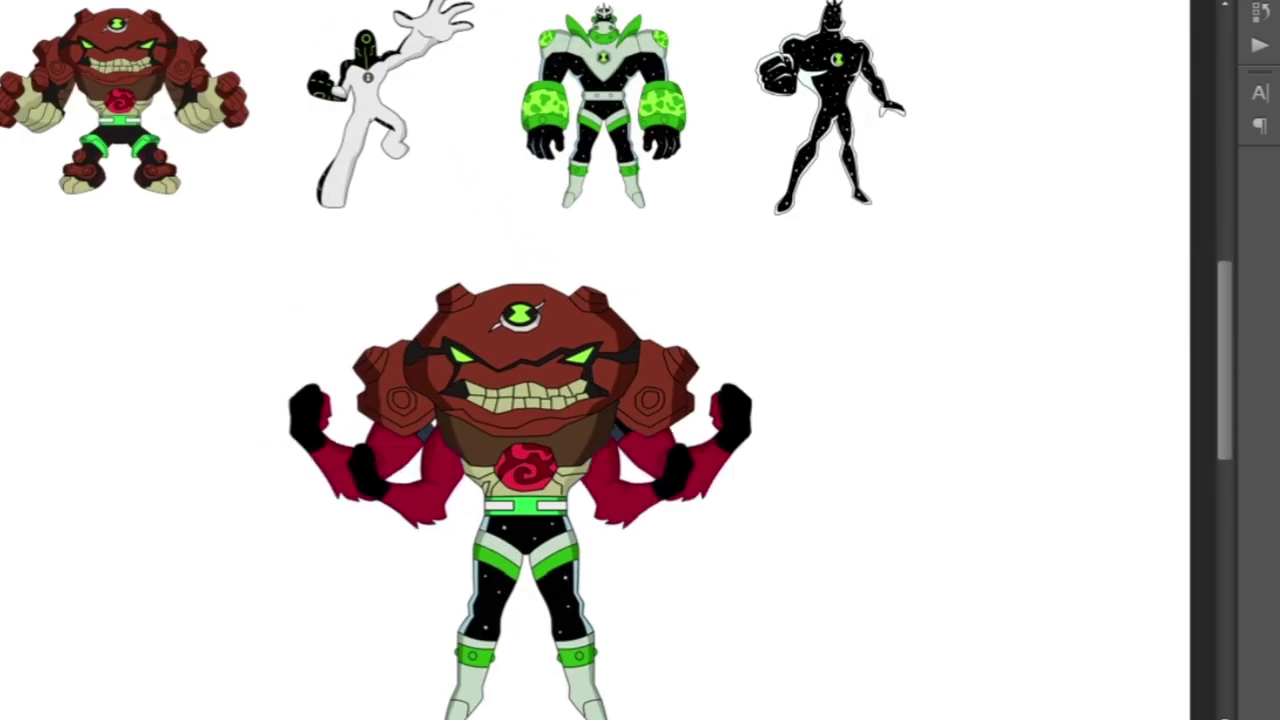
{"action": "scroll", "coordinate": [600, 300], "scroll_direction": "down", "scroll_amount": 2}
Copy the striped tail of the black-and-turquoise alien behind the right hip and arms and fill its dark sections with black.
{"action": "scroll", "coordinate": [600, 60], "scroll_direction": "up", "scroll_amount": 5}
{"action": "scroll", "coordinate": [613, 395], "scroll_direction": "down", "scroll_amount": 3}
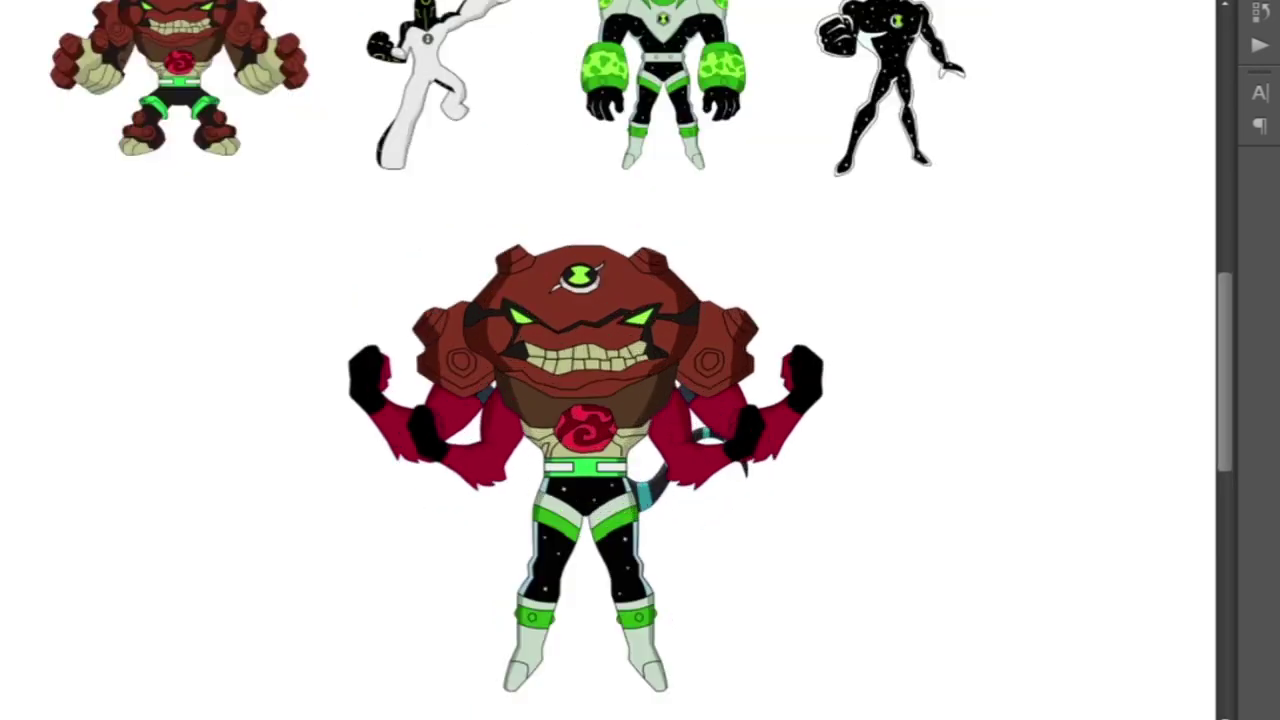
{"action": "scroll", "coordinate": [692, 530], "scroll_direction": "up", "scroll_amount": 3}
{"action": "scroll", "coordinate": [640, 360], "scroll_direction": "down", "scroll_amount": 3}
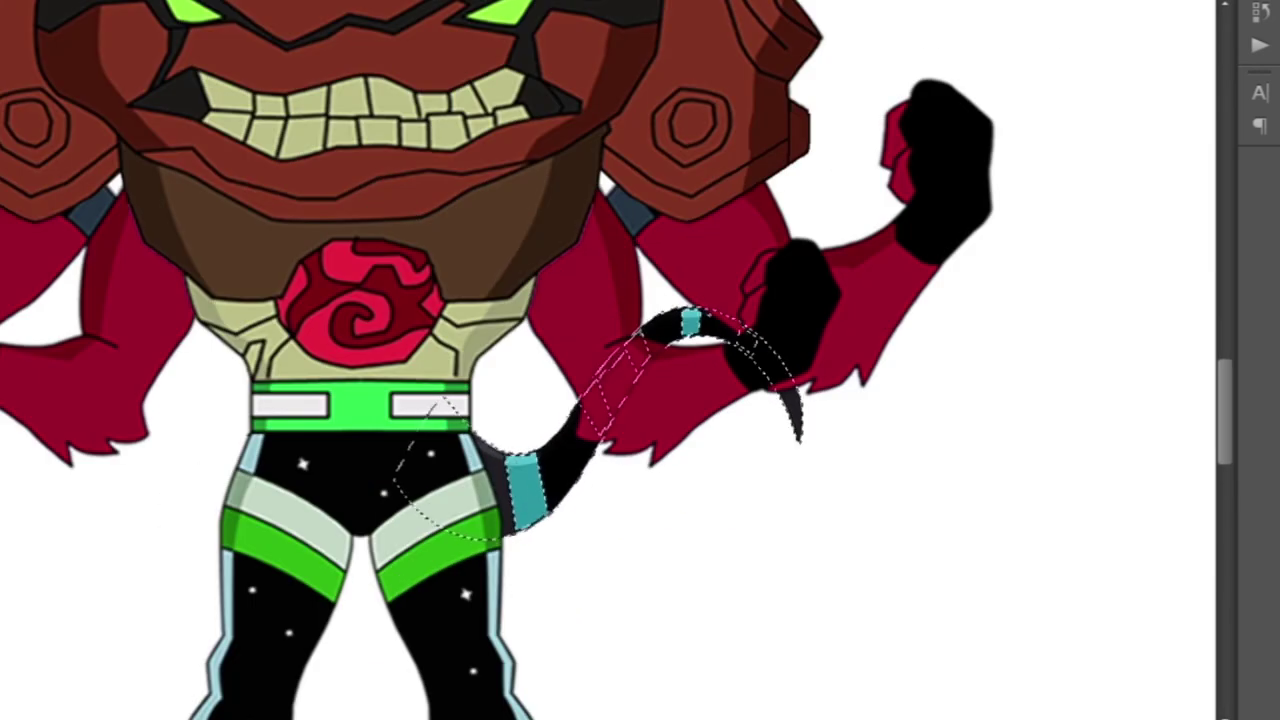
{"action": "scroll", "coordinate": [640, 360], "scroll_direction": "down", "scroll_amount": 3}
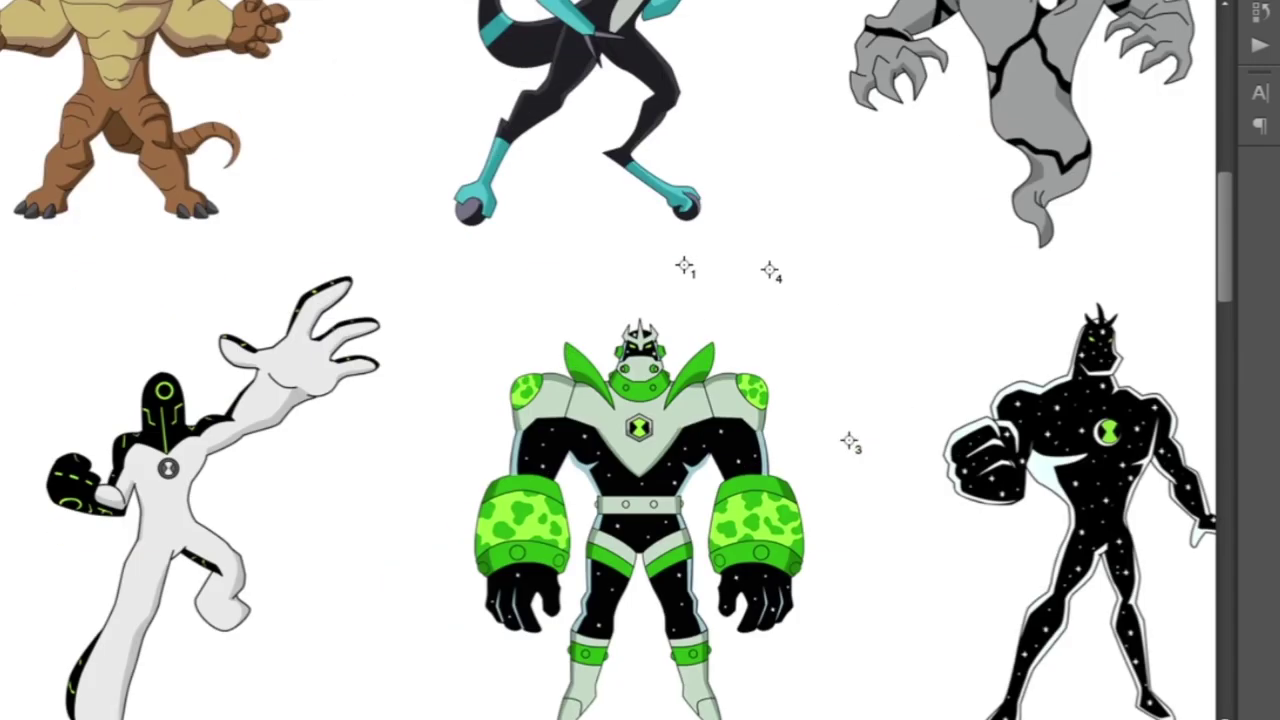
Trace the ball of the turquoise alien's foot, copy it and set one behind the inner heel of each boot.
{"action": "scroll", "coordinate": [786, 549], "scroll_direction": "up", "scroll_amount": 2}
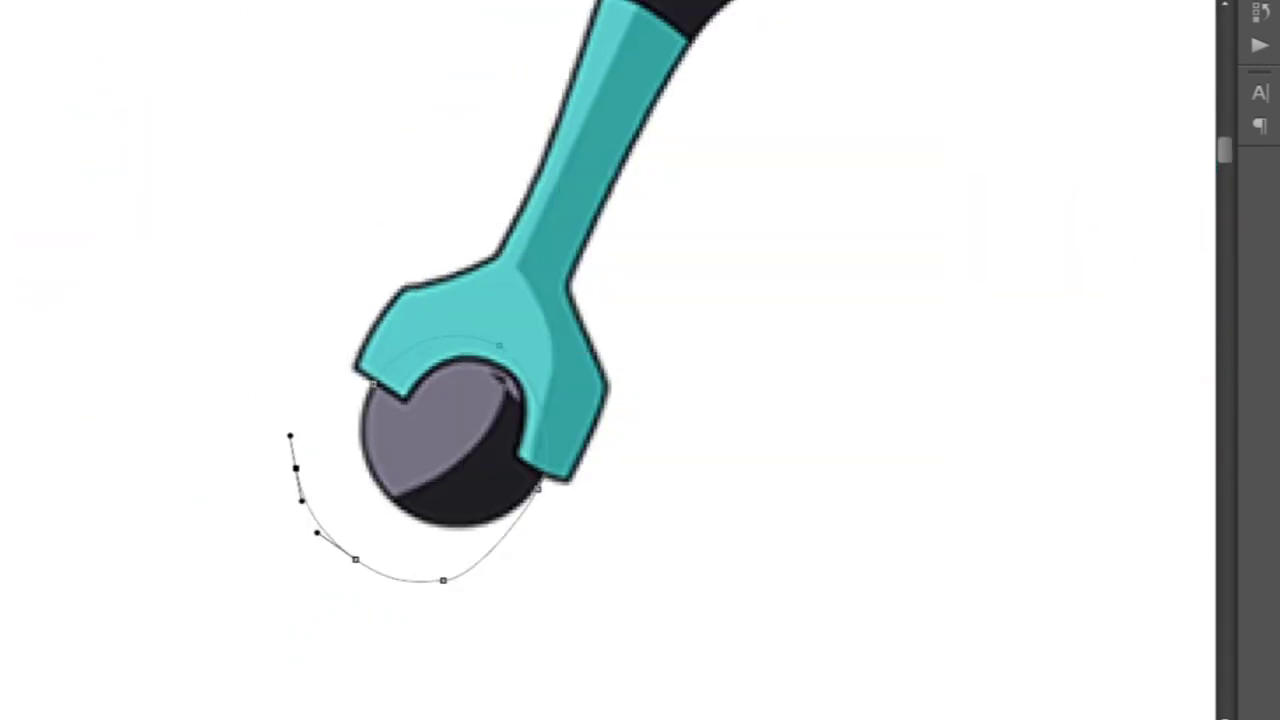
{"action": "scroll", "coordinate": [640, 360], "scroll_direction": "down", "scroll_amount": 3}
{"action": "scroll", "coordinate": [640, 360], "scroll_direction": "up", "scroll_amount": 3}
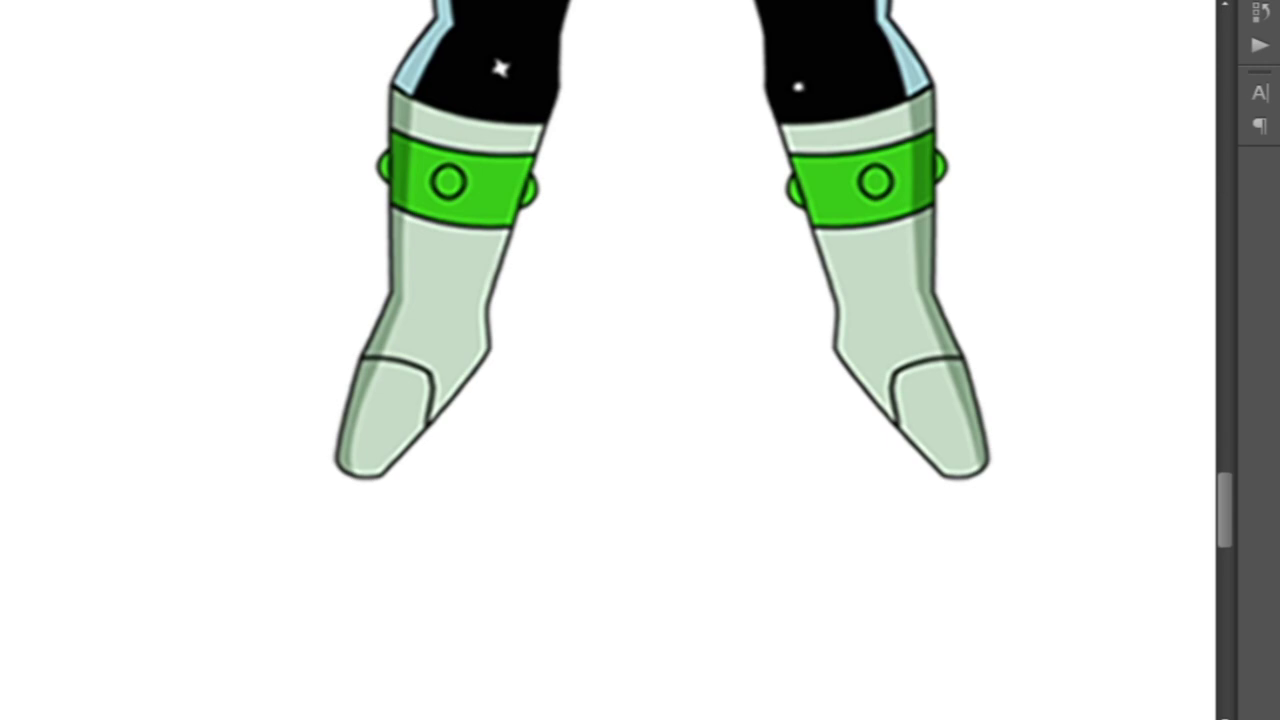
{"action": "left_click_drag", "start_coordinate": [428, 338], "coordinate": [851, 376]}
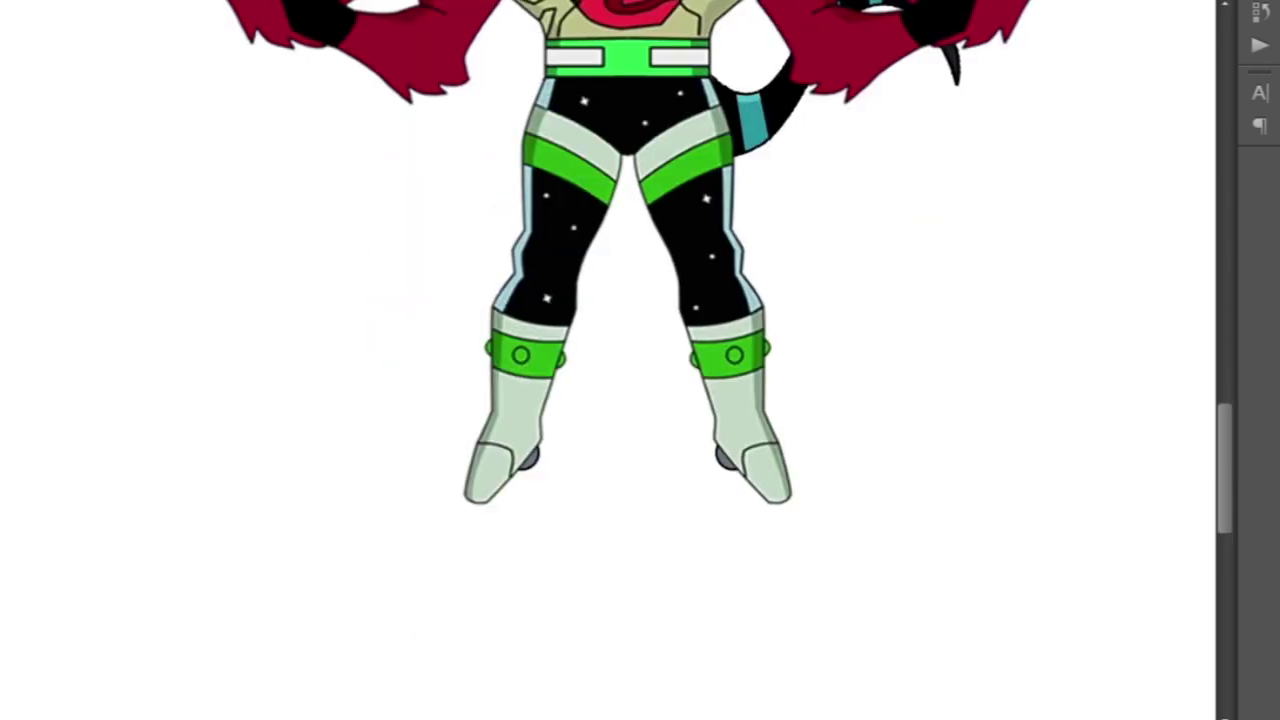
Paste the horned blue-domed head with its brown collar and scale it to cover the fusion's red face.
{"action": "scroll", "coordinate": [640, 360], "scroll_direction": "up", "scroll_amount": 2}
{"action": "key", "text": "ctrl+0"}
{"action": "scroll", "coordinate": [914, 114], "scroll_direction": "up", "scroll_amount": 5}
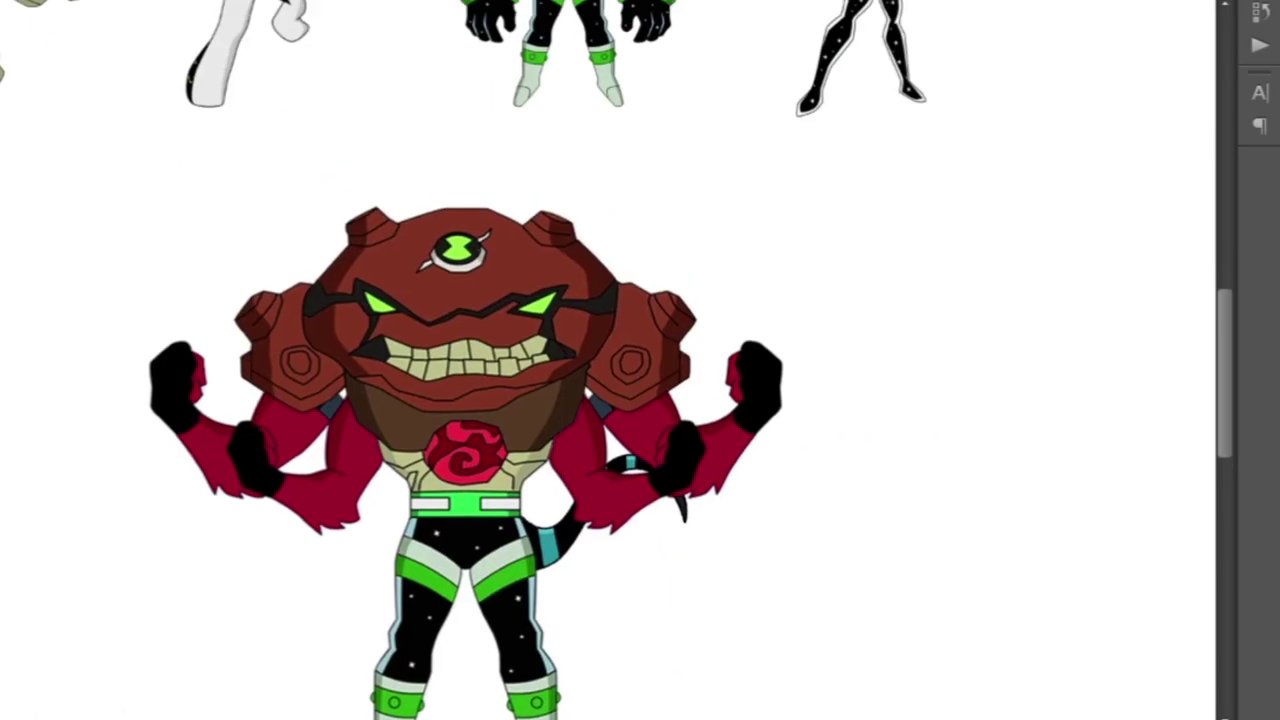
{"action": "key", "text": "ctrl+v"}
{"action": "key", "text": "ctrl+t"}
{"action": "key", "text": "Return"}
{"action": "scroll", "coordinate": [445, 310], "scroll_direction": "down", "scroll_amount": 1}
{"action": "scroll", "coordinate": [445, 310], "scroll_direction": "up", "scroll_amount": 2}
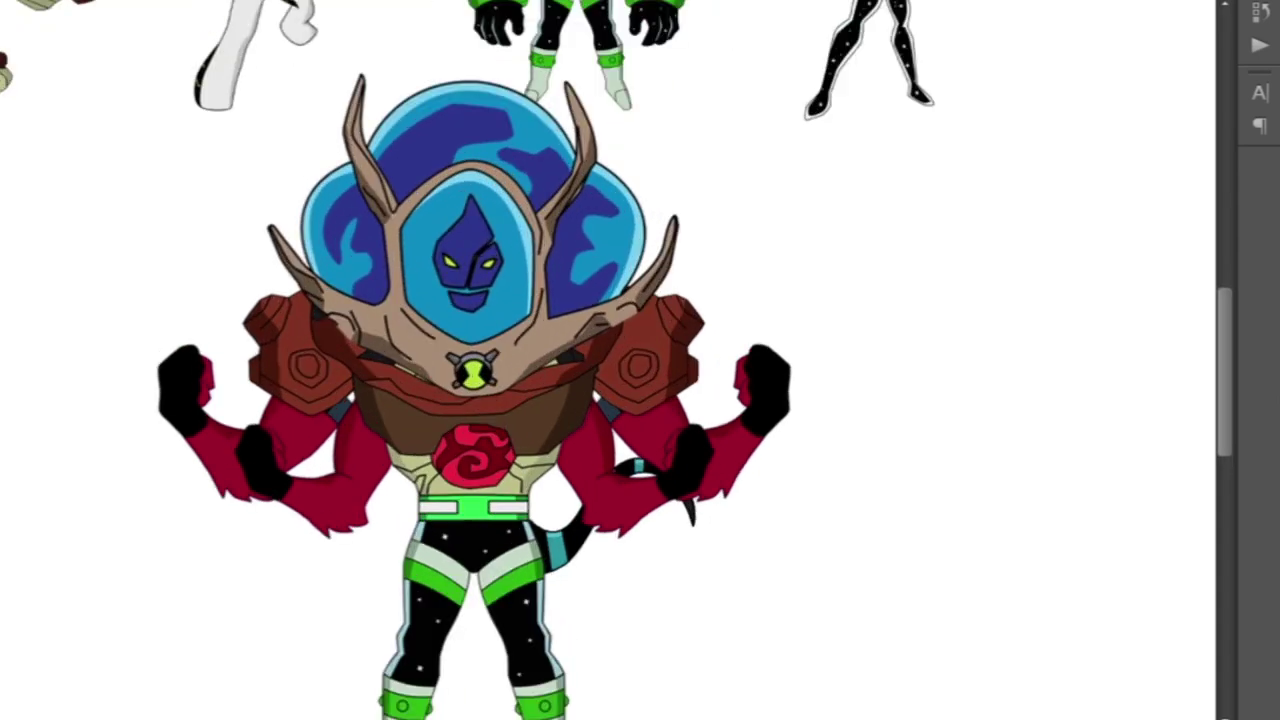
Select the underside of the brown collar's right branch and fill it with dark brown shading.
{"action": "scroll", "coordinate": [445, 310], "scroll_direction": "down", "scroll_amount": 1}
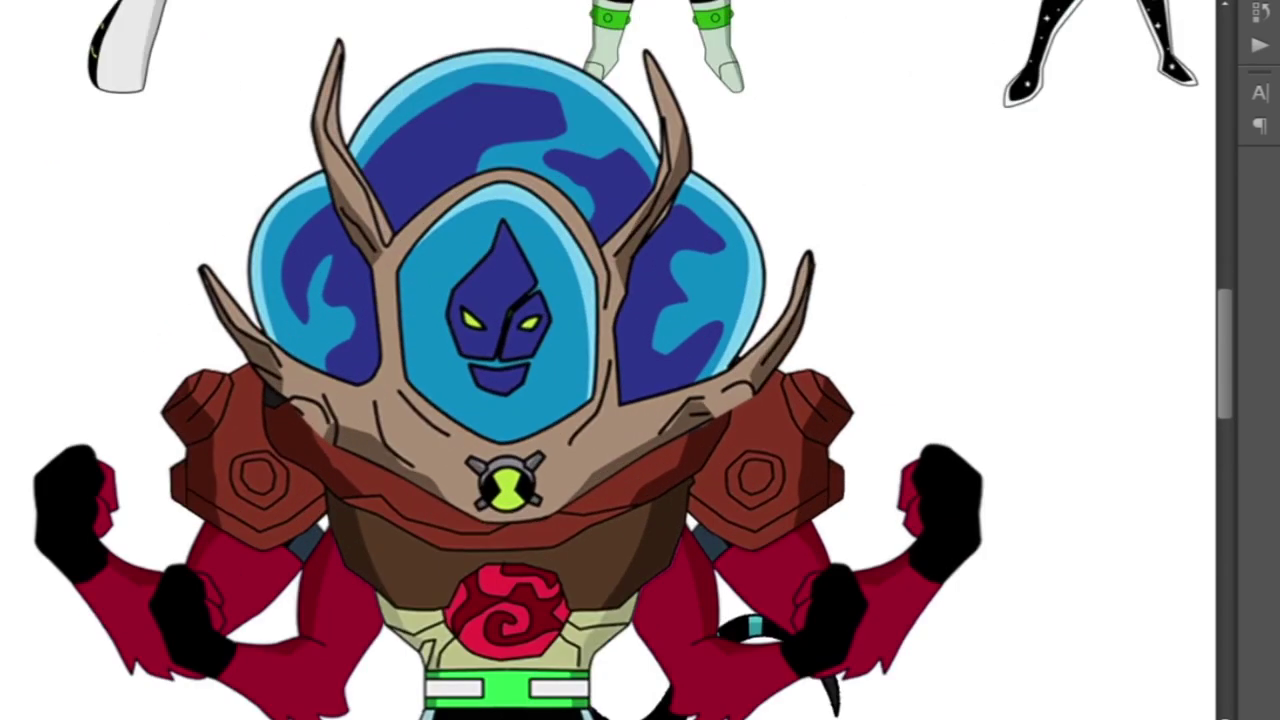
{"action": "scroll", "coordinate": [240, 350], "scroll_direction": "up", "scroll_amount": 2}
{"action": "scroll", "coordinate": [605, 340], "scroll_direction": "down", "scroll_amount": 1}
{"action": "scroll", "coordinate": [610, 355], "scroll_direction": "up", "scroll_amount": 3}
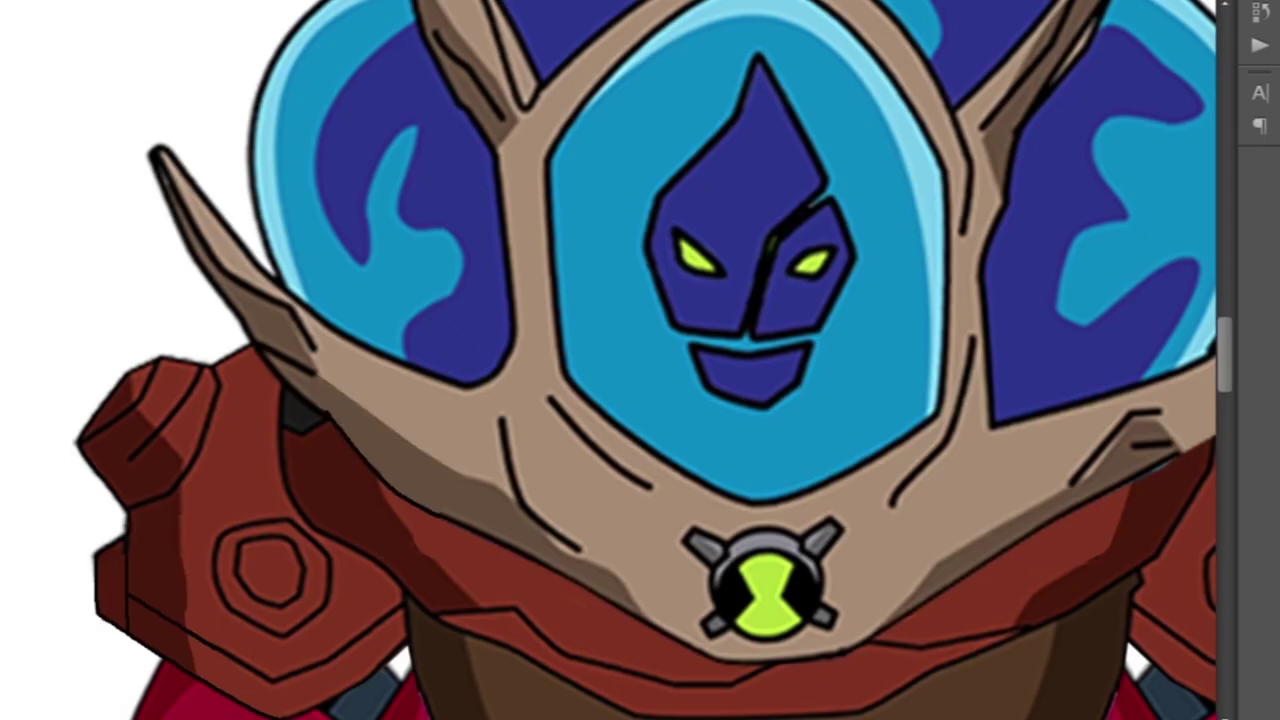
{"action": "key", "text": "Return"}
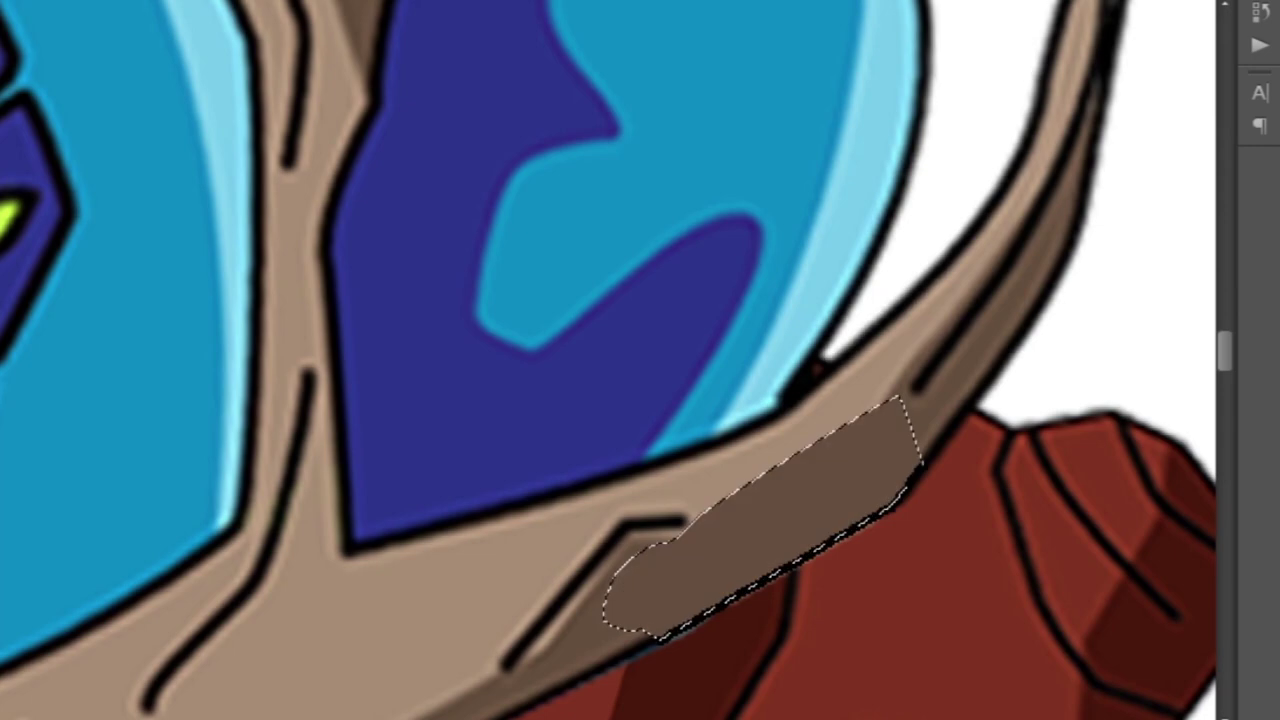
{"action": "scroll", "coordinate": [640, 360], "scroll_direction": "down", "scroll_amount": 5}
{"action": "scroll", "coordinate": [649, 415], "scroll_direction": "up", "scroll_amount": 2}
{"action": "scroll", "coordinate": [649, 415], "scroll_direction": "down", "scroll_amount": 4}
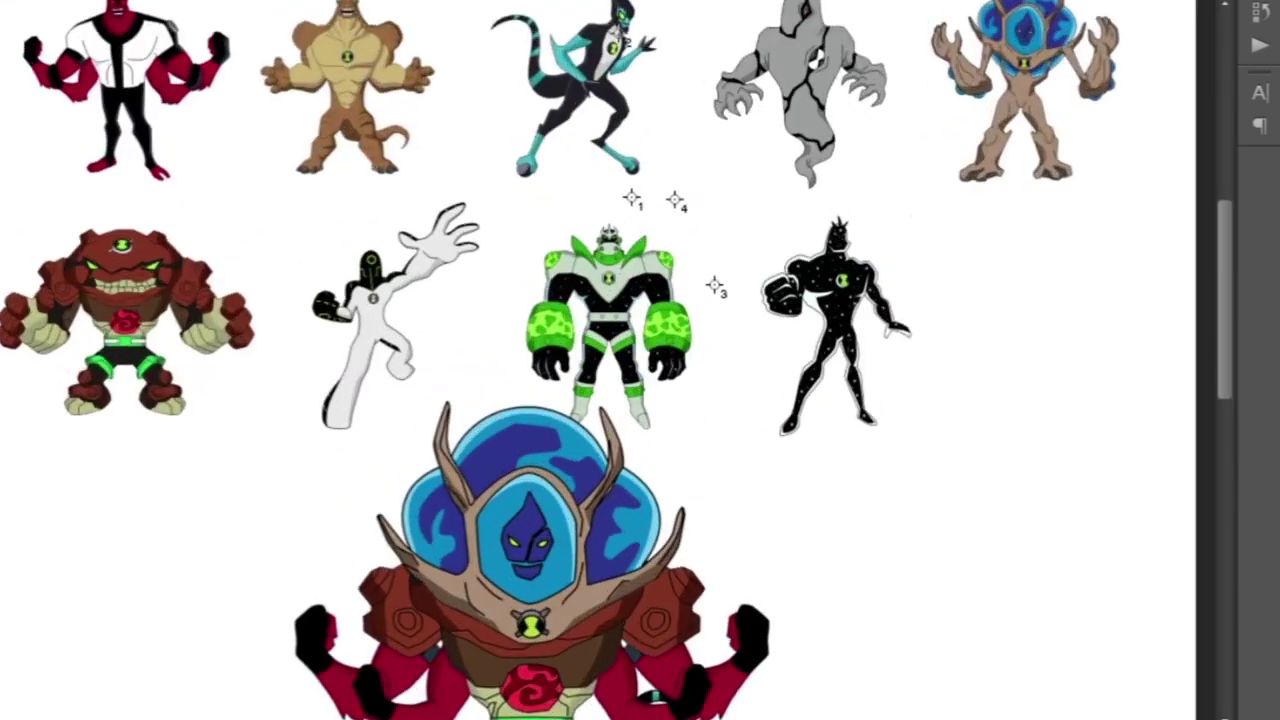
Recolour the main area of the lower left arm from the elbow to the wrist and shoulder with tan.
{"action": "scroll", "coordinate": [649, 415], "scroll_direction": "up", "scroll_amount": 3}
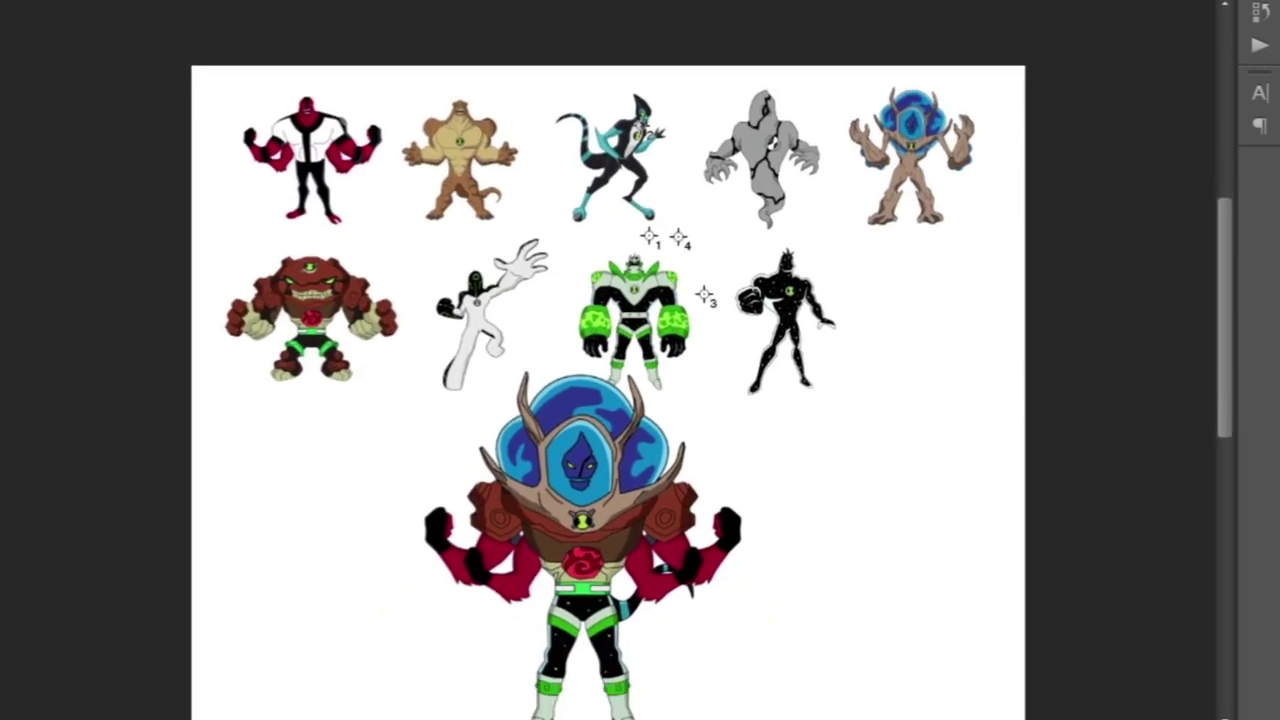
{"action": "scroll", "coordinate": [651, 546], "scroll_direction": "down", "scroll_amount": 3}
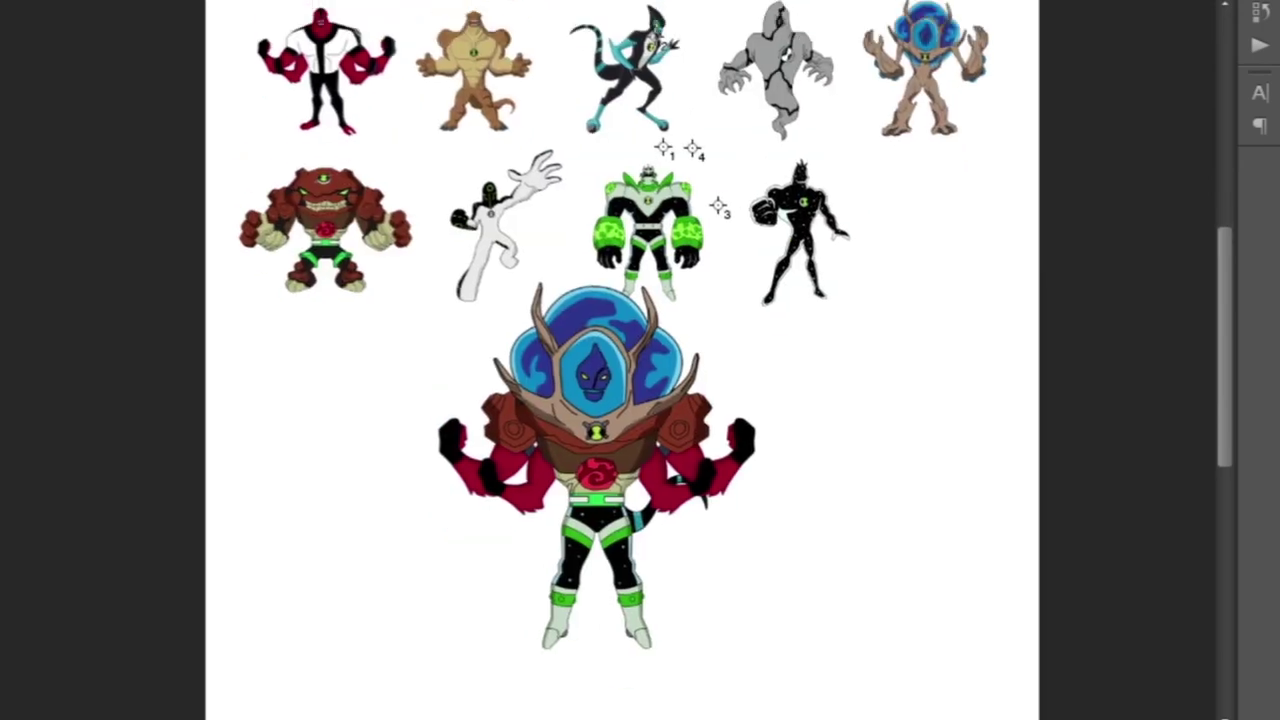
{"action": "scroll", "coordinate": [665, 457], "scroll_direction": "down", "scroll_amount": 3}
{"action": "scroll", "coordinate": [649, 371], "scroll_direction": "up", "scroll_amount": 4}
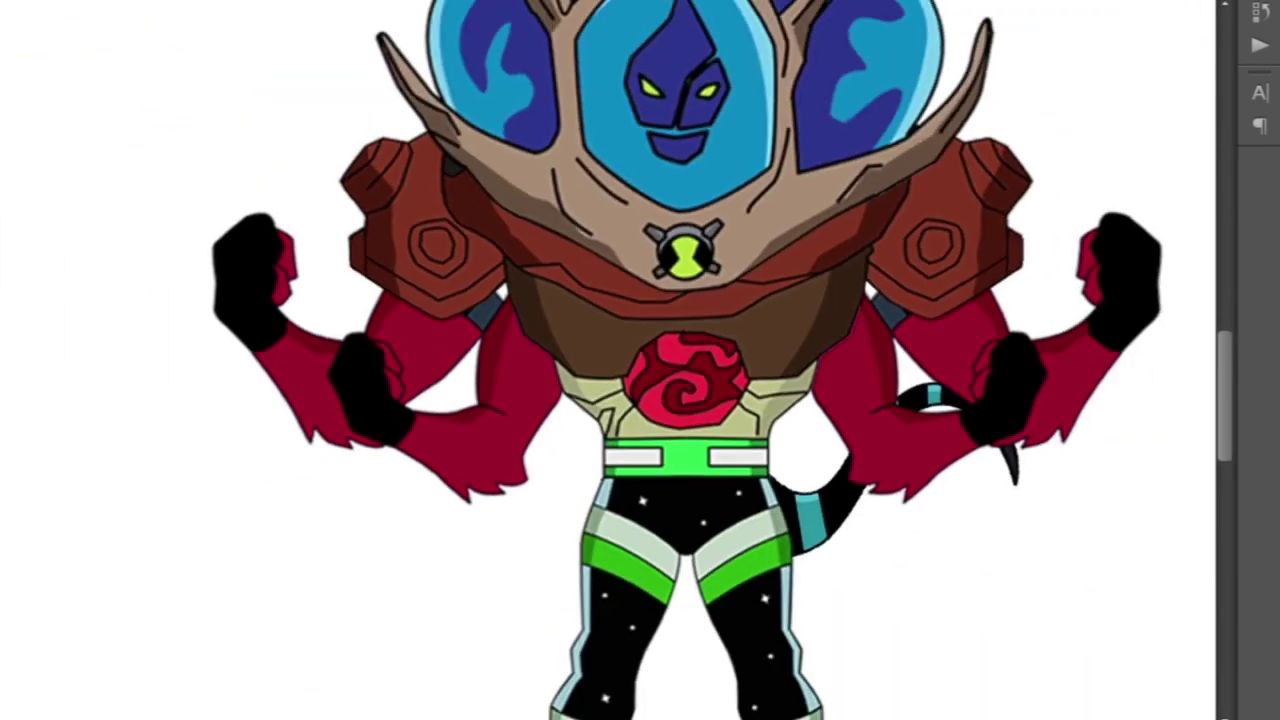
{"action": "scroll", "coordinate": [857, 282], "scroll_direction": "down", "scroll_amount": 2}
{"action": "scroll", "coordinate": [857, 282], "scroll_direction": "up", "scroll_amount": 3}
{"action": "scroll", "coordinate": [640, 360], "scroll_direction": "down", "scroll_amount": 6}
{"action": "scroll", "coordinate": [640, 360], "scroll_direction": "up", "scroll_amount": 8}
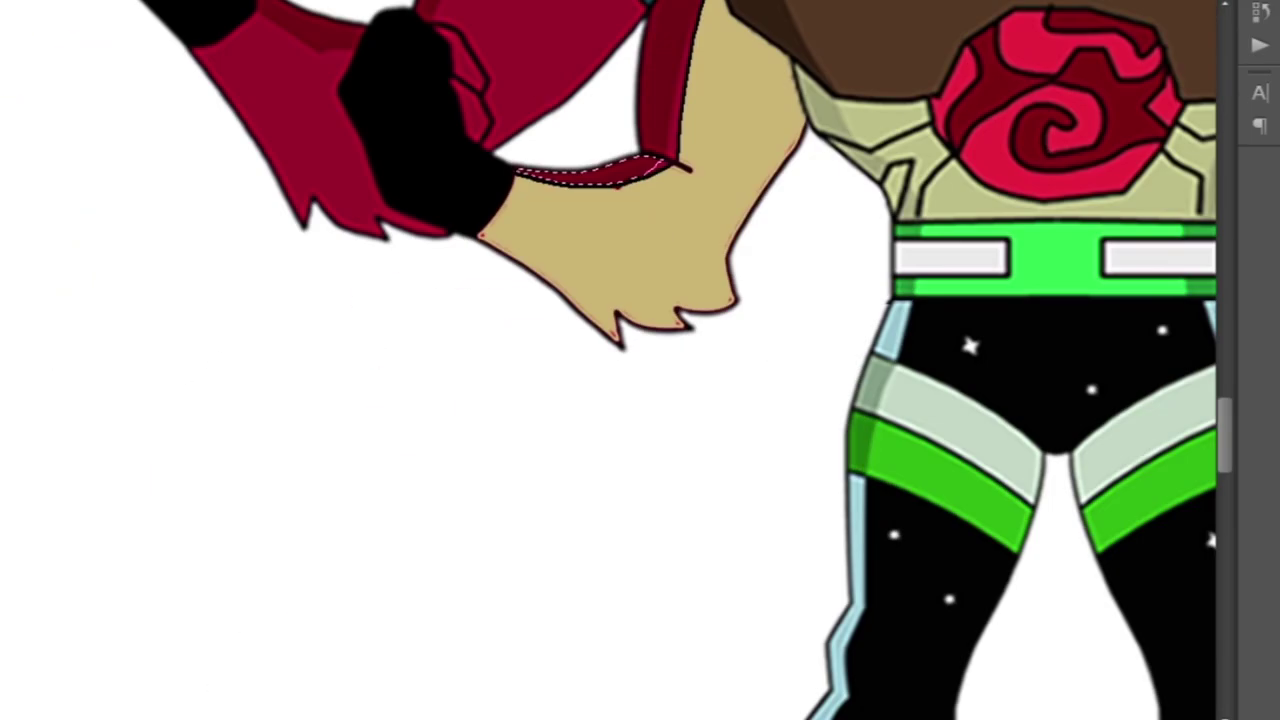
Fill the tan arm's inner strip and fingers with brown and stroke short black ridge lines across the strip.
{"action": "scroll", "coordinate": [640, 360], "scroll_direction": "down", "scroll_amount": 2}
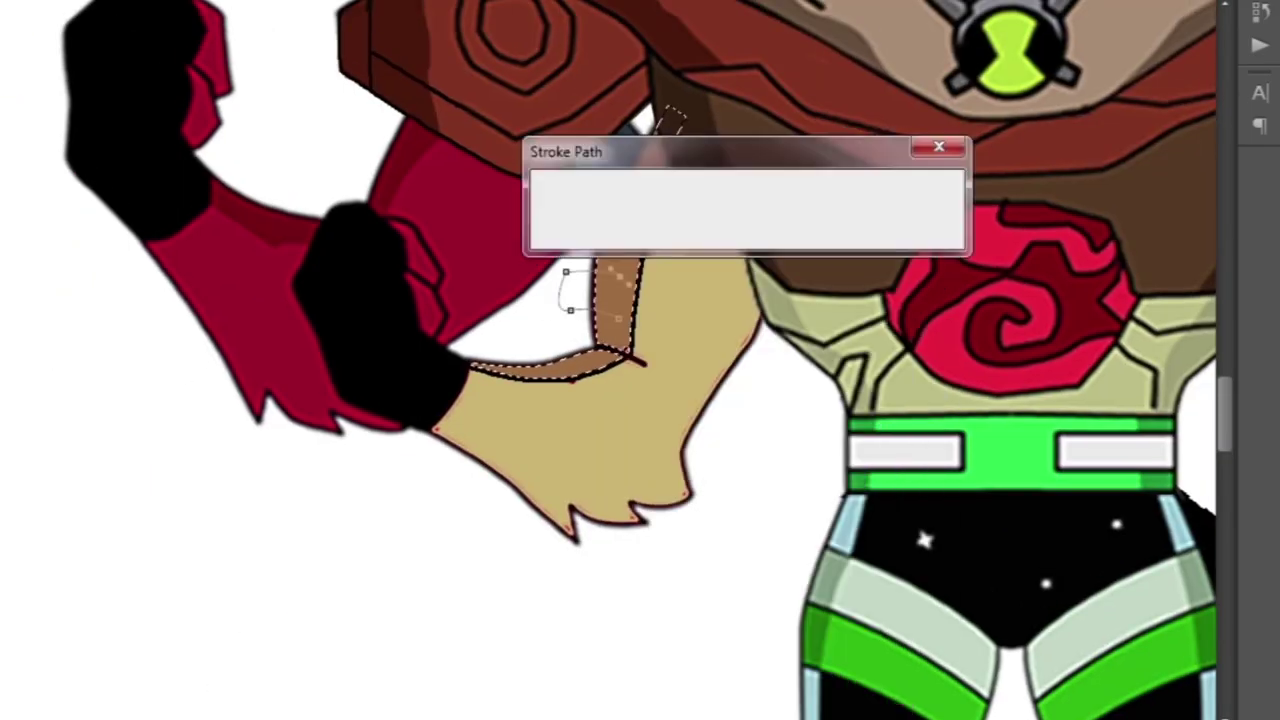
{"action": "key", "text": "Return"}
{"action": "right_click", "coordinate": [674, 148]}
{"action": "left_click", "coordinate": [537, 337]}
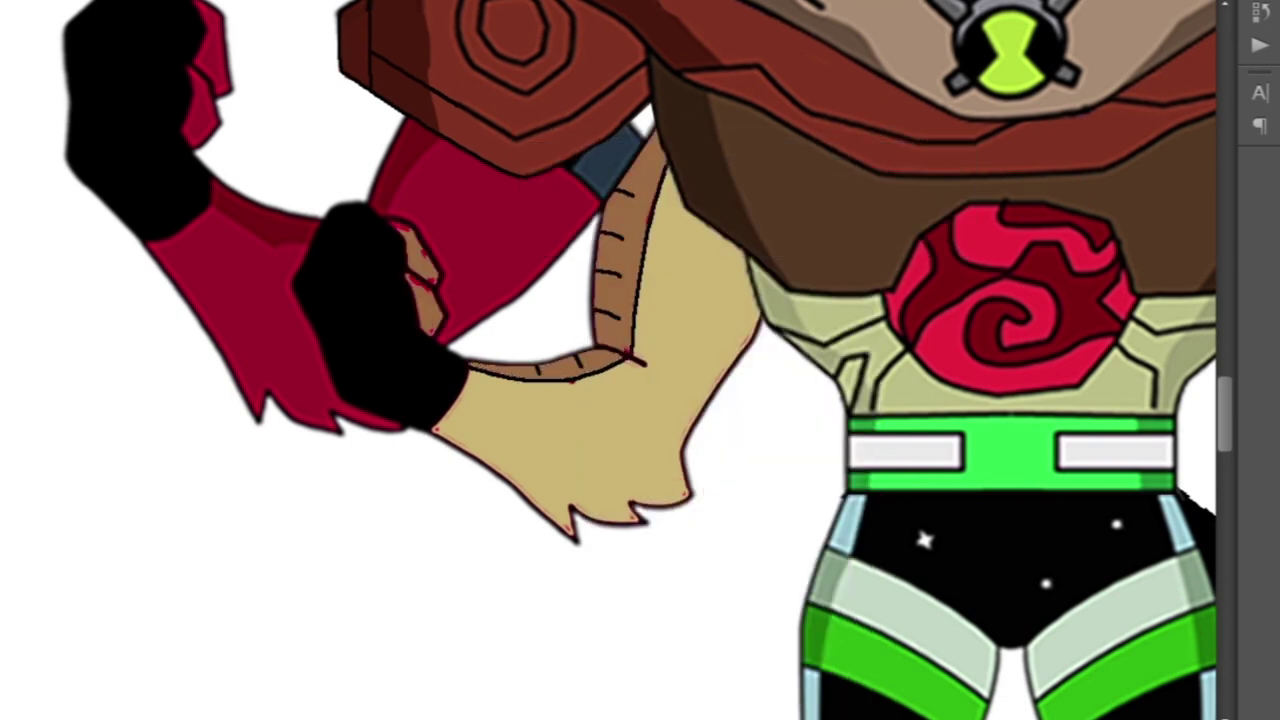
{"action": "scroll", "coordinate": [610, 365], "scroll_direction": "up", "scroll_amount": 2}
{"action": "scroll", "coordinate": [650, 350], "scroll_direction": "down", "scroll_amount": 5}
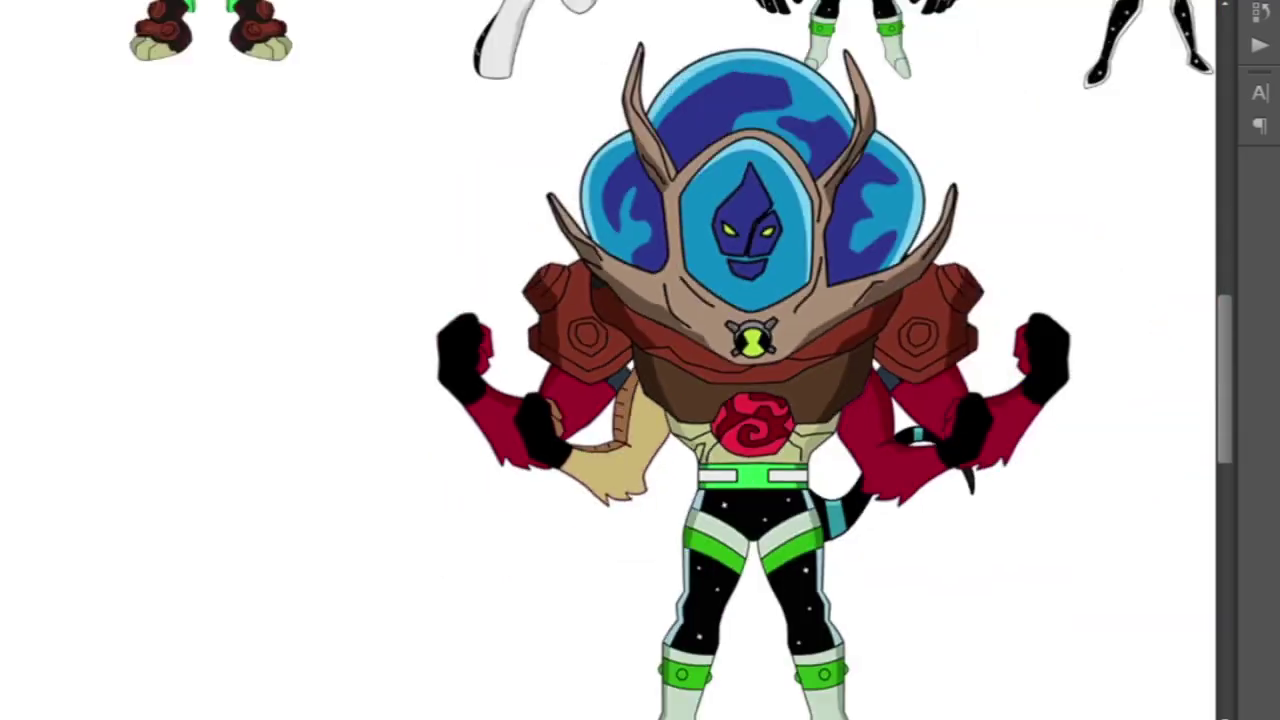
Select the upper left arm and its fingers and recolour them light grey with darker grey shading.
{"action": "scroll", "coordinate": [500, 350], "scroll_direction": "up", "scroll_amount": 4}
{"action": "scroll", "coordinate": [610, 360], "scroll_direction": "down", "scroll_amount": 5}
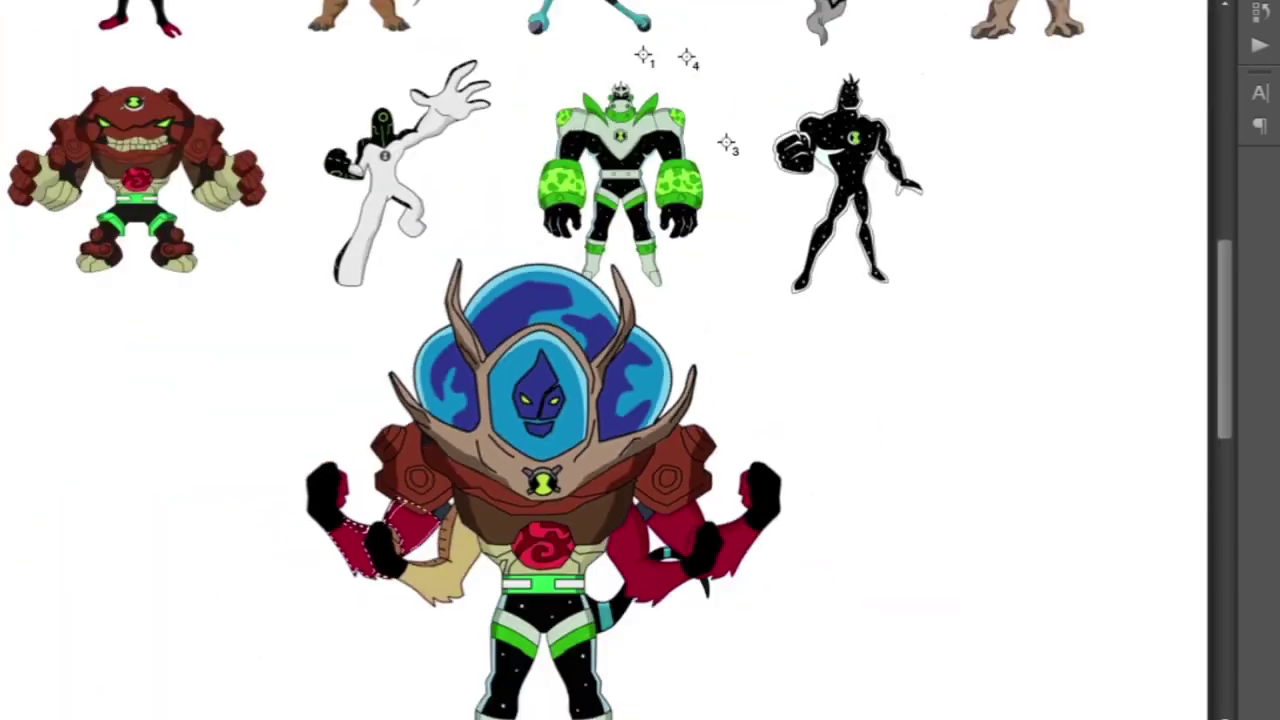
{"action": "scroll", "coordinate": [610, 360], "scroll_direction": "up", "scroll_amount": 4}
{"action": "scroll", "coordinate": [610, 360], "scroll_direction": "up", "scroll_amount": 5}
{"action": "scroll", "coordinate": [610, 360], "scroll_direction": "up", "scroll_amount": 3}
{"action": "scroll", "coordinate": [640, 360], "scroll_direction": "up", "scroll_amount": 5}
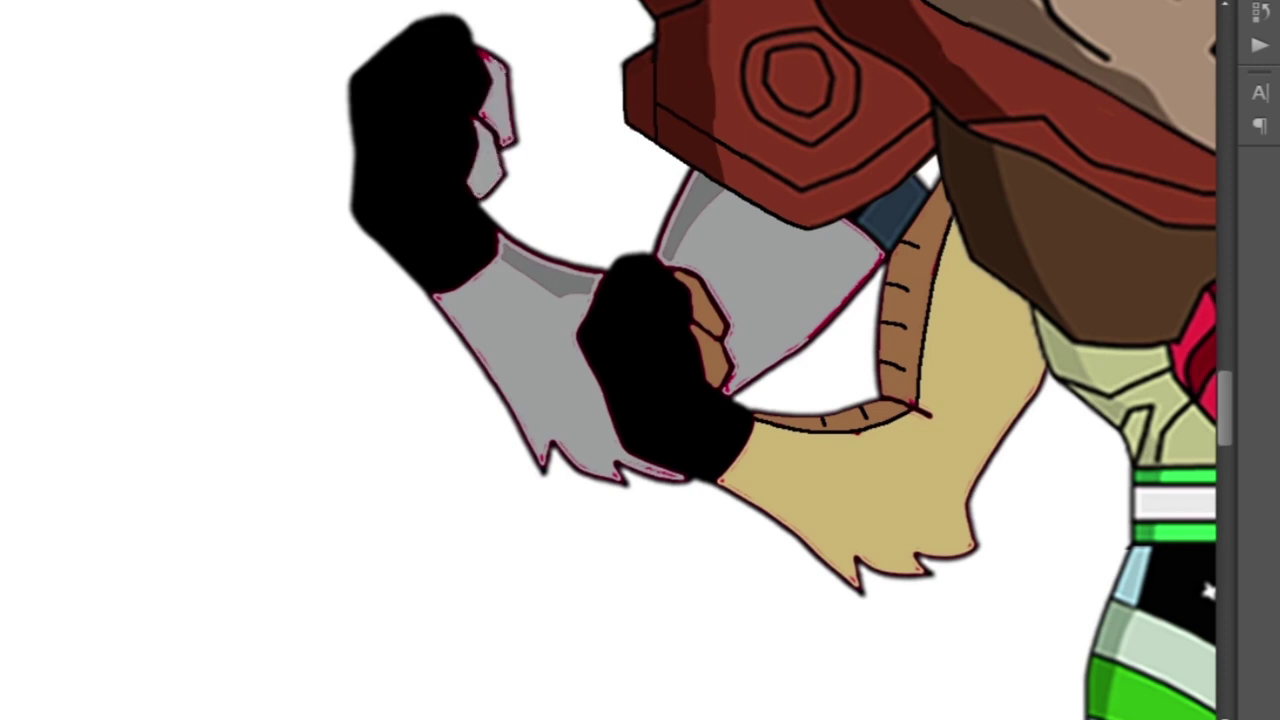
Outline branching bands across the grey arm's upper arm and forearm and fill them with black.
{"action": "scroll", "coordinate": [560, 10], "scroll_direction": "up", "scroll_amount": 3}
{"action": "scroll", "coordinate": [640, 360], "scroll_direction": "down", "scroll_amount": 3}
{"action": "scroll", "coordinate": [640, 360], "scroll_direction": "up", "scroll_amount": 1}
{"action": "key", "text": "F2"}
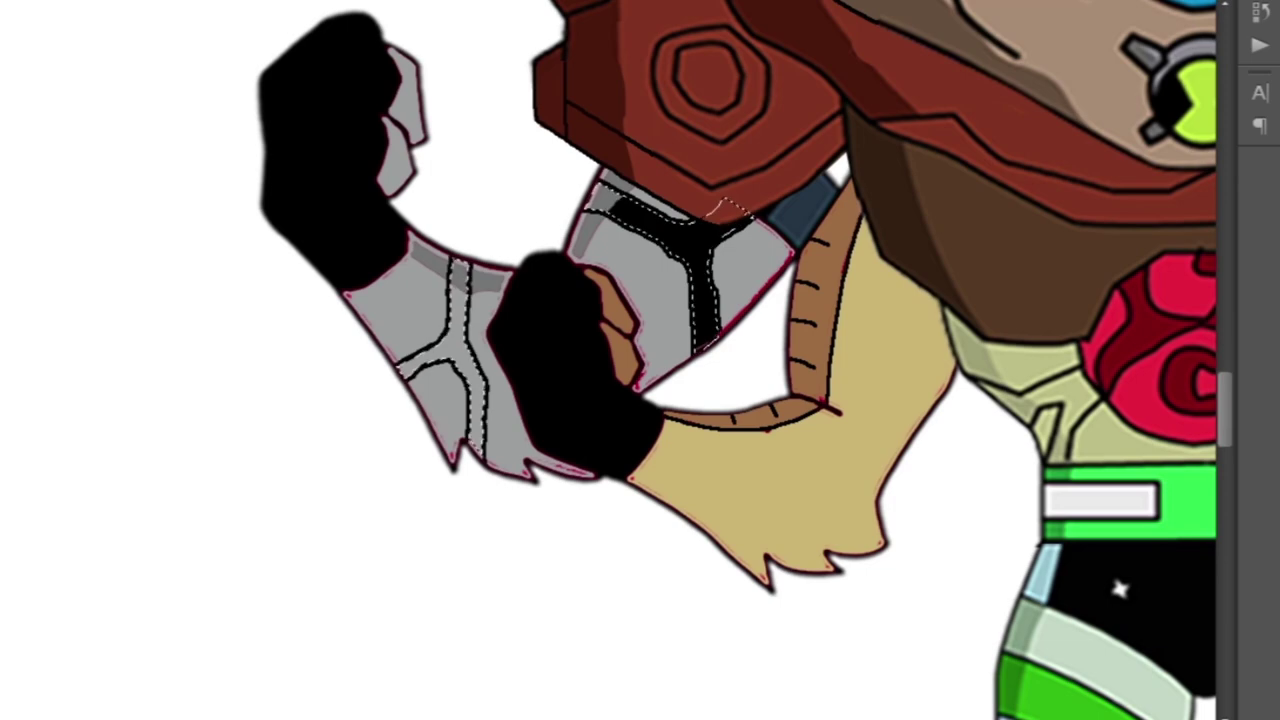
{"action": "scroll", "coordinate": [640, 360], "scroll_direction": "down", "scroll_amount": 2}
{"action": "scroll", "coordinate": [640, 360], "scroll_direction": "down", "scroll_amount": 2}
Recolour the upper right arm and its fingers black, with pale blue-white highlights along the inner edges.
{"action": "scroll", "coordinate": [640, 360], "scroll_direction": "up", "scroll_amount": 1}
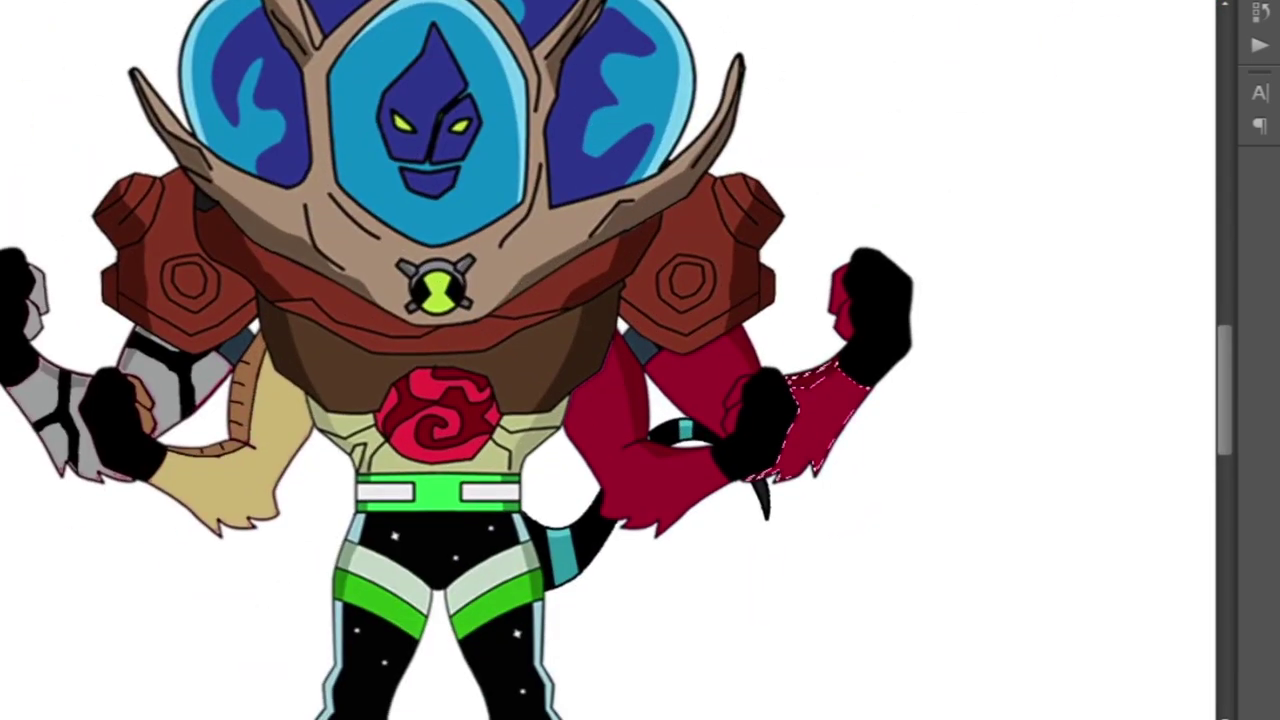
{"action": "scroll", "coordinate": [640, 360], "scroll_direction": "down", "scroll_amount": 2}
{"action": "scroll", "coordinate": [640, 360], "scroll_direction": "up", "scroll_amount": 2}
{"action": "scroll", "coordinate": [640, 360], "scroll_direction": "up", "scroll_amount": 1}
{"action": "scroll", "coordinate": [640, 360], "scroll_direction": "down", "scroll_amount": 1}
{"action": "scroll", "coordinate": [640, 360], "scroll_direction": "down", "scroll_amount": 1}
{"action": "scroll", "coordinate": [640, 360], "scroll_direction": "up", "scroll_amount": 2}
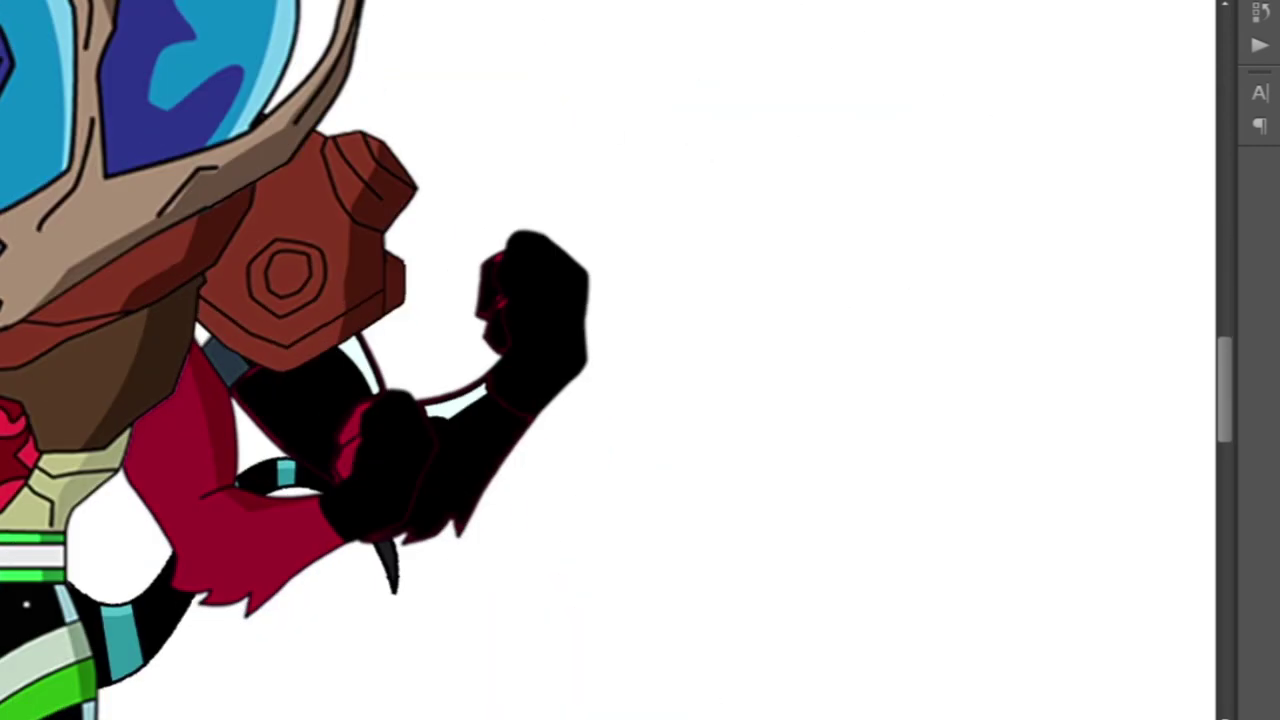
Scatter white stars and small dots over the black upper right arm and fist.
{"action": "scroll", "coordinate": [640, 360], "scroll_direction": "down", "scroll_amount": 2}
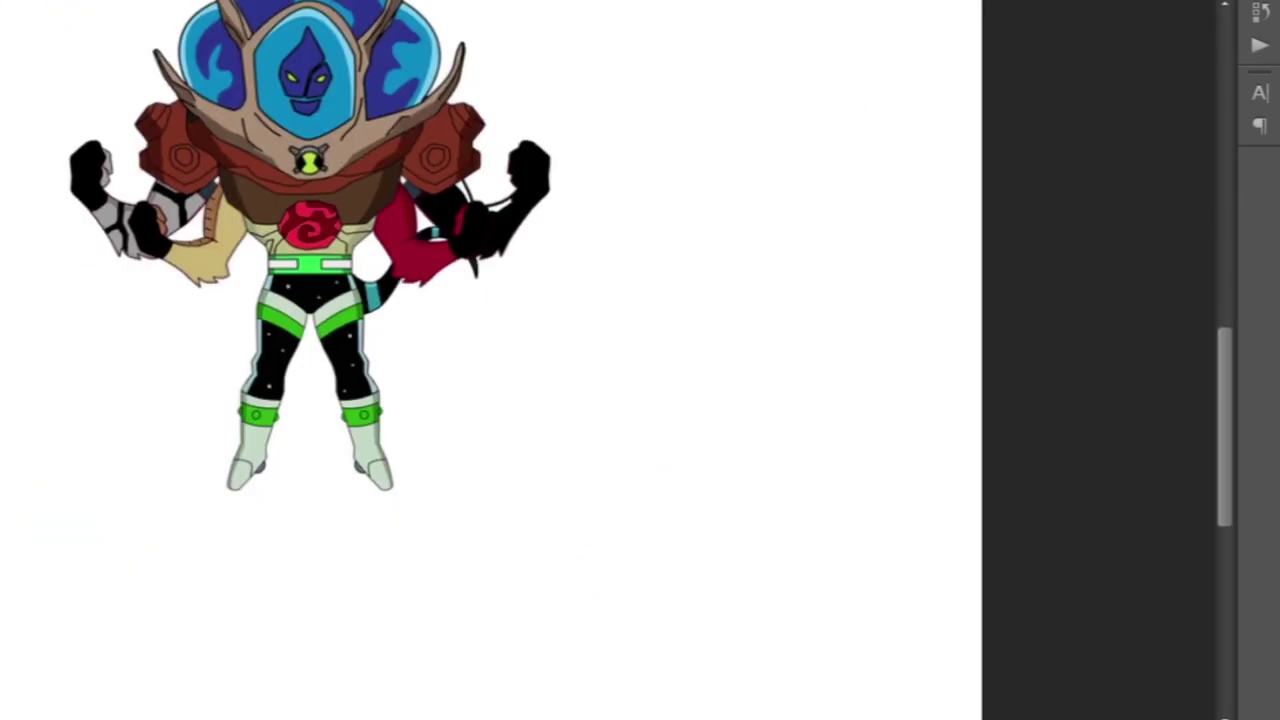
{"action": "scroll", "coordinate": [640, 360], "scroll_direction": "up", "scroll_amount": 2}
{"action": "left_click_drag", "start_coordinate": [662, 245], "coordinate": [679, 261]}
{"action": "left_click_drag", "start_coordinate": [400, 378], "coordinate": [418, 394]}
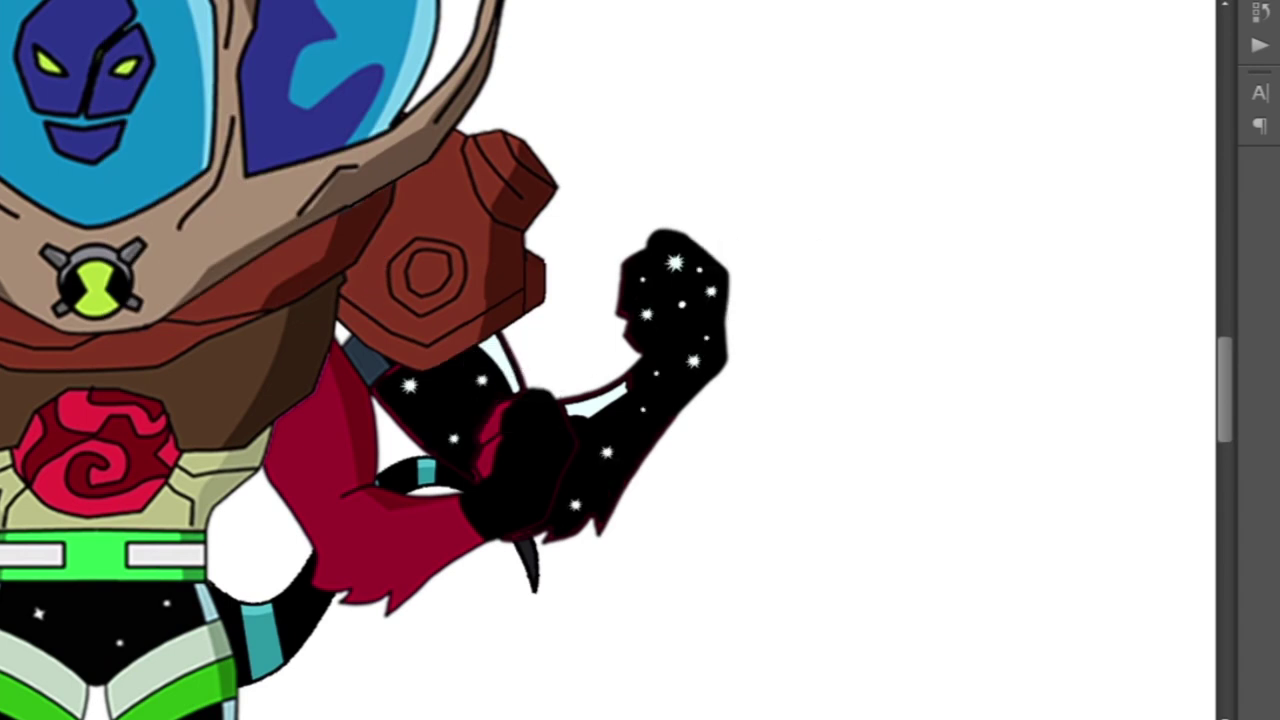
{"action": "scroll", "coordinate": [380, 430], "scroll_direction": "down", "scroll_amount": 3}
{"action": "scroll", "coordinate": [380, 430], "scroll_direction": "up", "scroll_amount": 4}
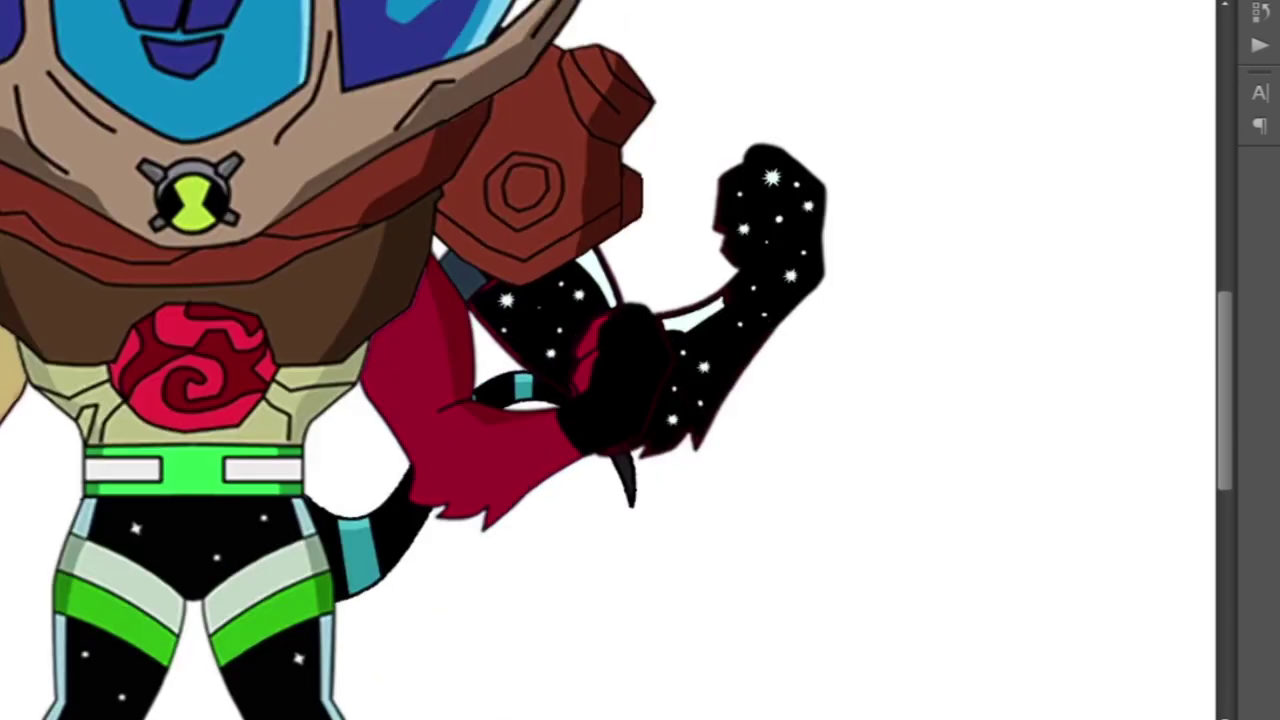
Recolour the lower right arm light grey with black bands along the inner edges of the upper arm and forearm.
{"action": "left_click_drag", "start_coordinate": [375, 428], "coordinate": [407, 450]}
{"action": "left_click", "coordinate": [330, 250]}
{"action": "scroll", "coordinate": [380, 430], "scroll_direction": "down", "scroll_amount": 3}
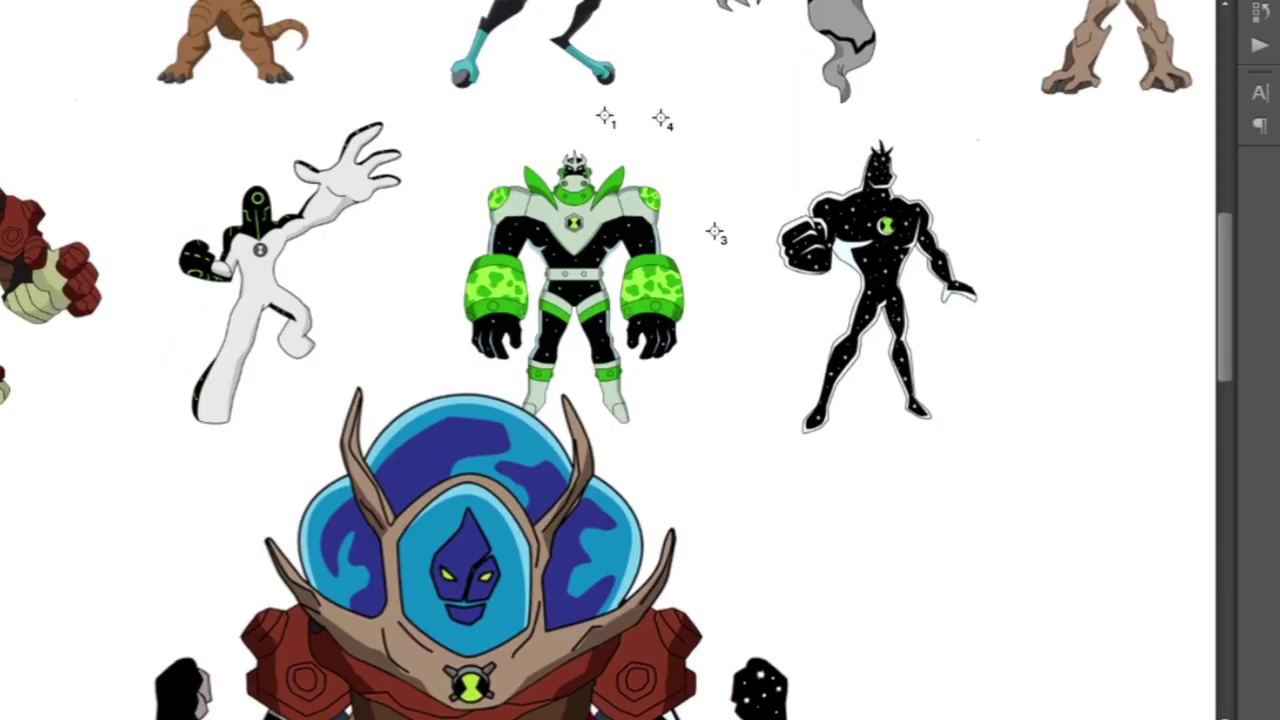
{"action": "scroll", "coordinate": [380, 430], "scroll_direction": "up", "scroll_amount": 4}
{"action": "key", "text": "ctrl+Return"}
{"action": "scroll", "coordinate": [380, 430], "scroll_direction": "down", "scroll_amount": 3}
{"action": "key", "text": "alt+BackSpace"}
{"action": "scroll", "coordinate": [380, 430], "scroll_direction": "up", "scroll_amount": 2}
{"action": "scroll", "coordinate": [380, 430], "scroll_direction": "down", "scroll_amount": 2}
{"action": "key", "text": "ctrl+z"}
{"action": "scroll", "coordinate": [606, 393], "scroll_direction": "up", "scroll_amount": 4}
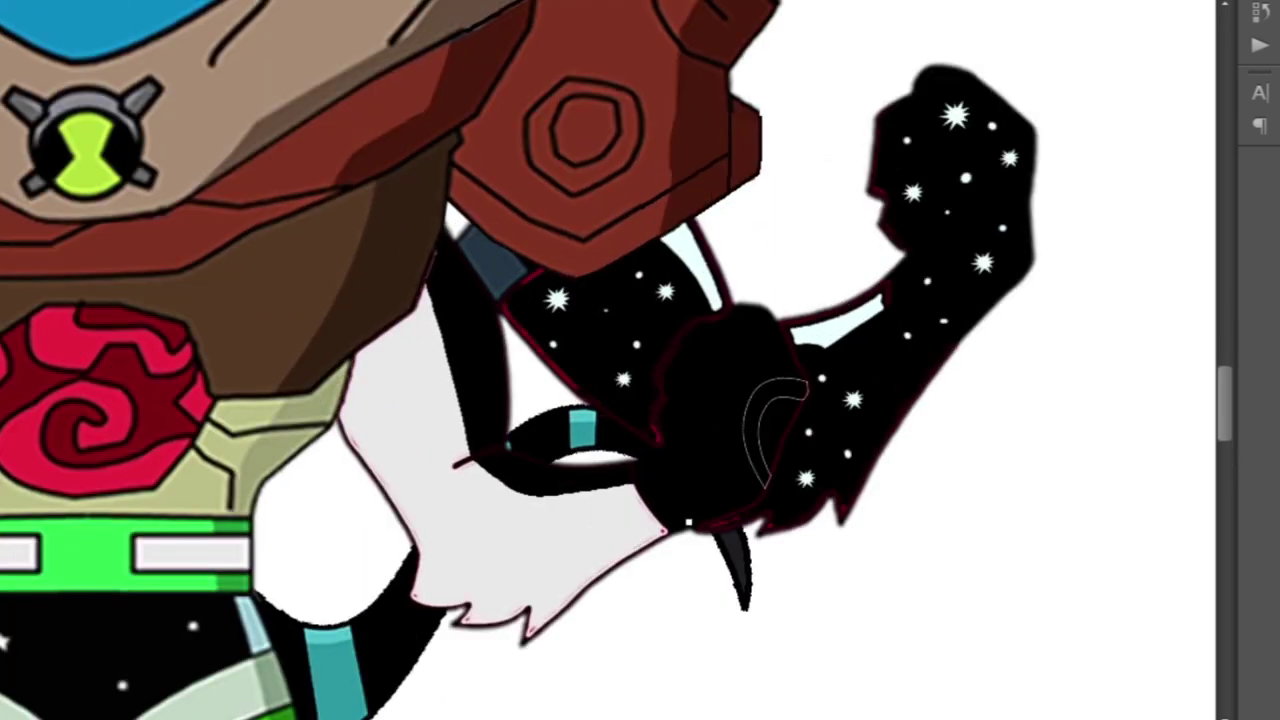
Outline curved bands on the lower right arm's black inner edge and fist and fill them with lime green.
{"action": "scroll", "coordinate": [679, 590], "scroll_direction": "up", "scroll_amount": 2}
{"action": "scroll", "coordinate": [640, 360], "scroll_direction": "up", "scroll_amount": 3}
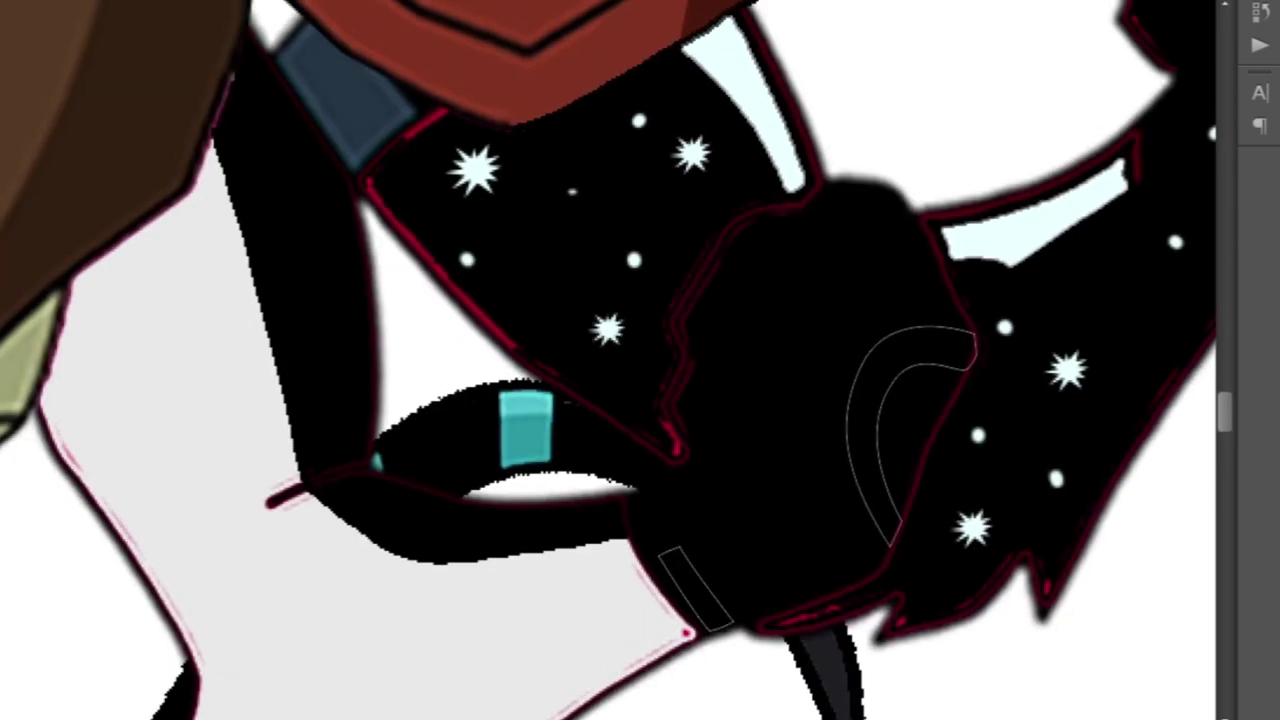
{"action": "scroll", "coordinate": [640, 360], "scroll_direction": "down", "scroll_amount": 5}
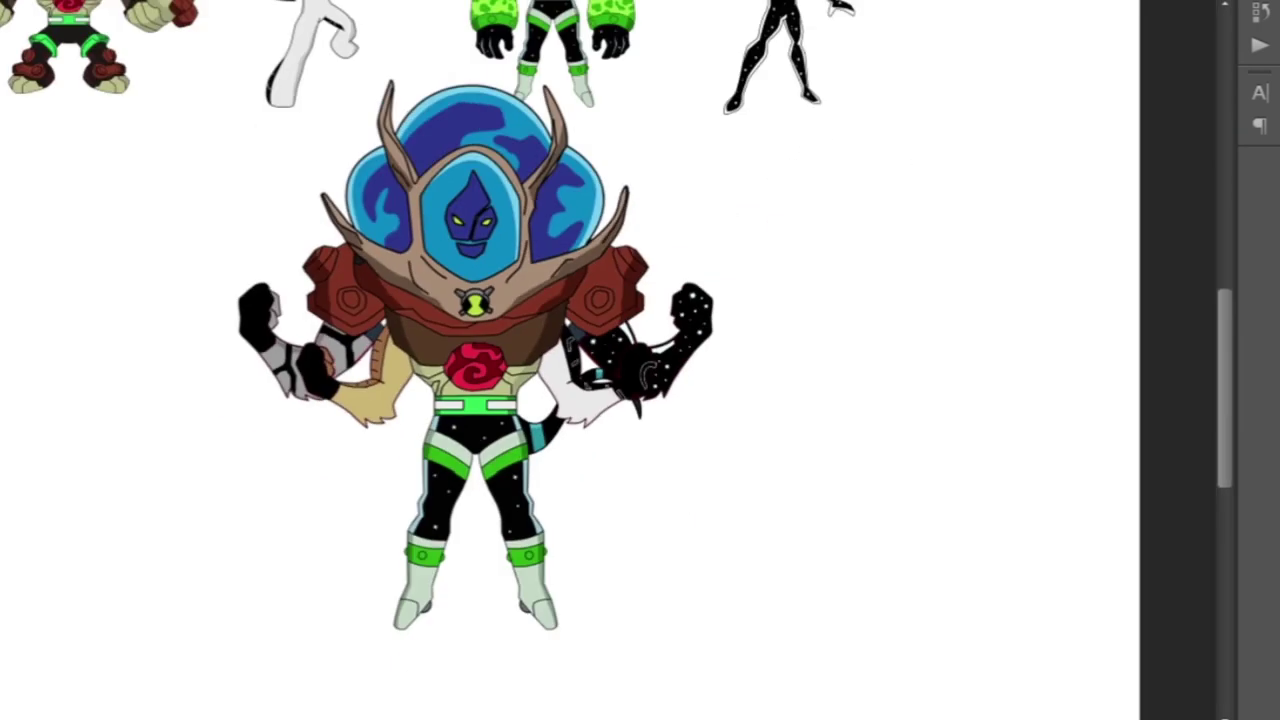
{"action": "key", "text": "Return"}
{"action": "scroll", "coordinate": [640, 360], "scroll_direction": "down", "scroll_amount": 5}
{"action": "scroll", "coordinate": [640, 360], "scroll_direction": "up", "scroll_amount": 6}
{"action": "scroll", "coordinate": [701, 78], "scroll_direction": "down", "scroll_amount": 2}
{"action": "scroll", "coordinate": [640, 360], "scroll_direction": "down", "scroll_amount": 4}
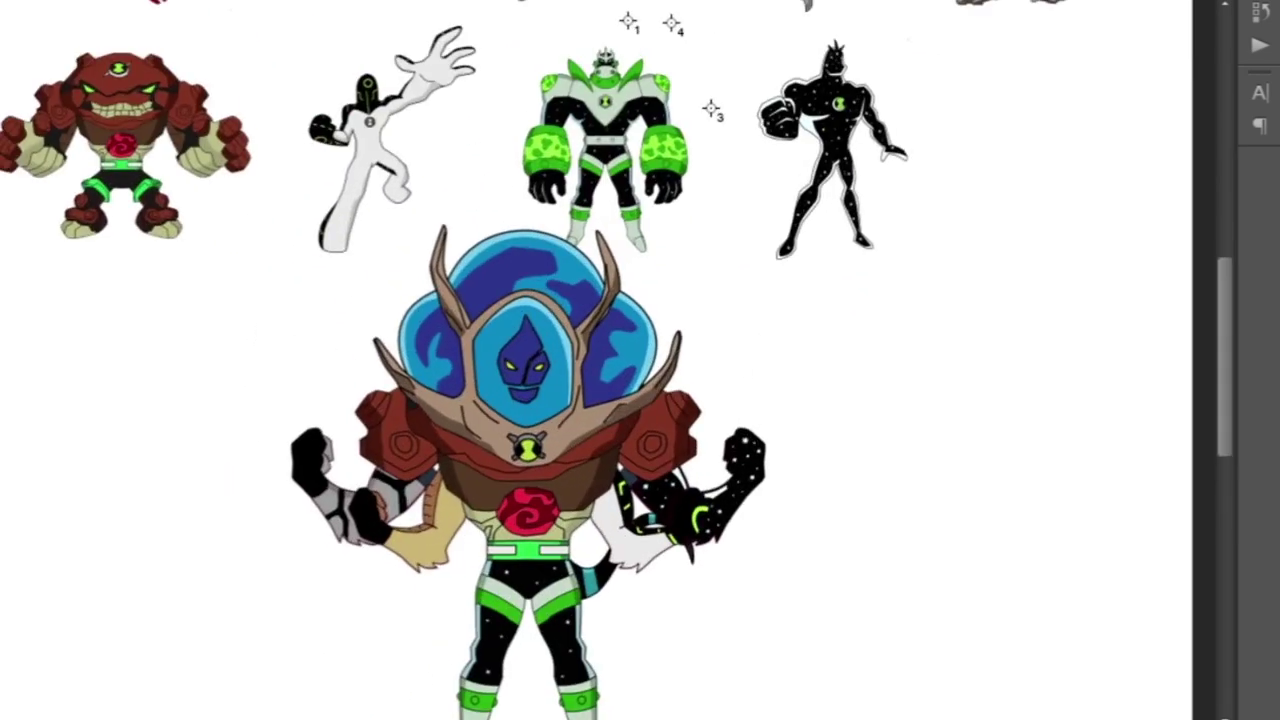
{"action": "scroll", "coordinate": [555, 620], "scroll_direction": "up", "scroll_amount": 2}
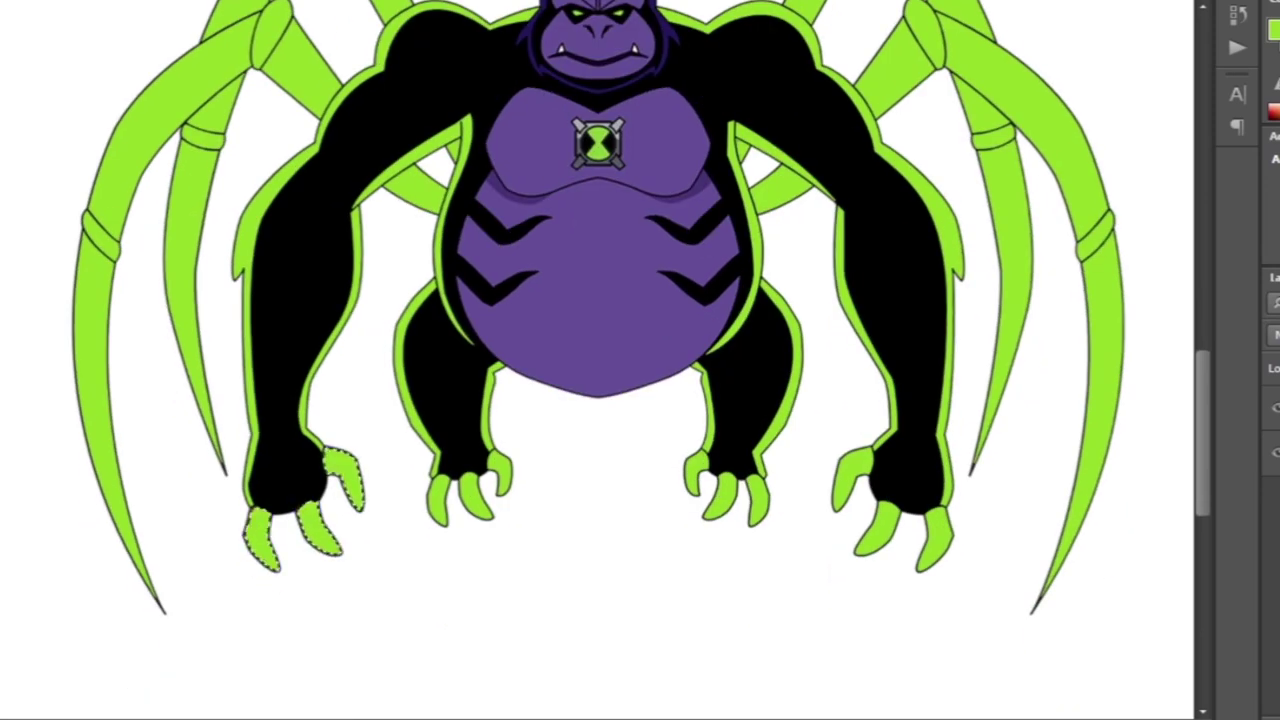
Outline the black palms of the gorilla's two large hands and fill them with lime green.
{"action": "key", "text": "ctrl+plus"}
{"action": "key", "text": "ctrl+plus"}
{"action": "key", "text": "ctrl+plus"}
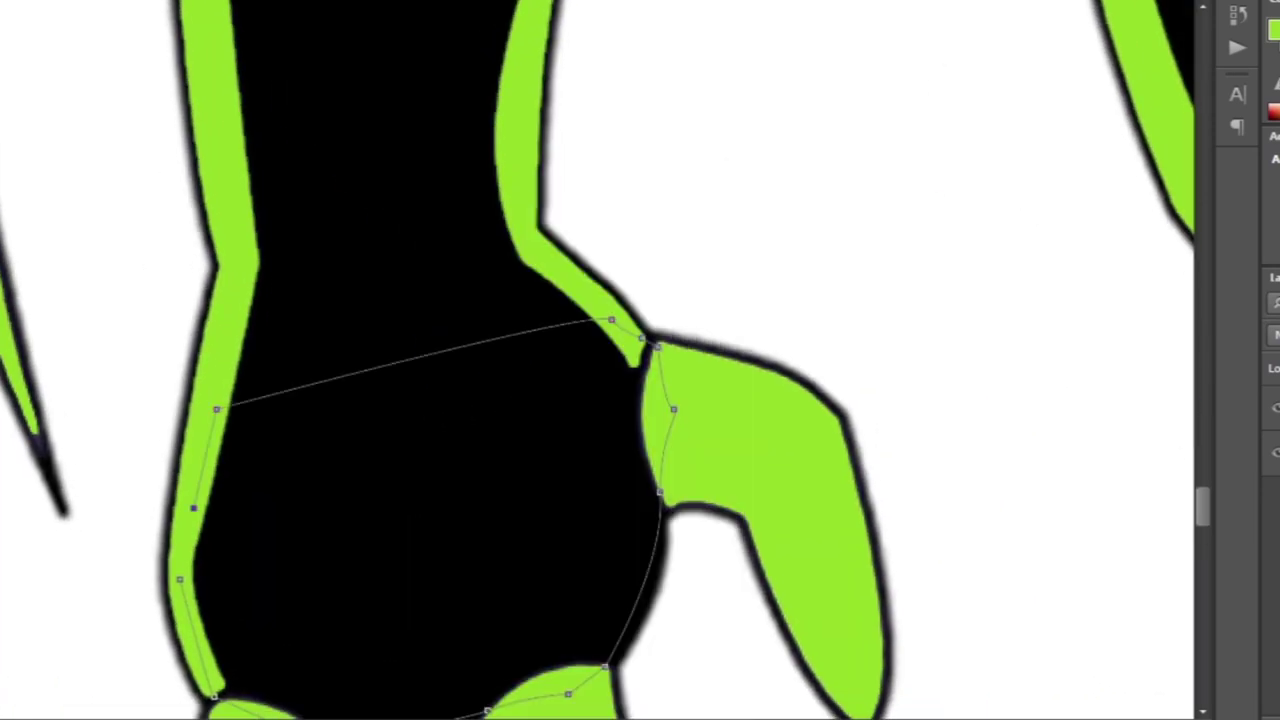
{"action": "key", "text": "ctrl+minus"}
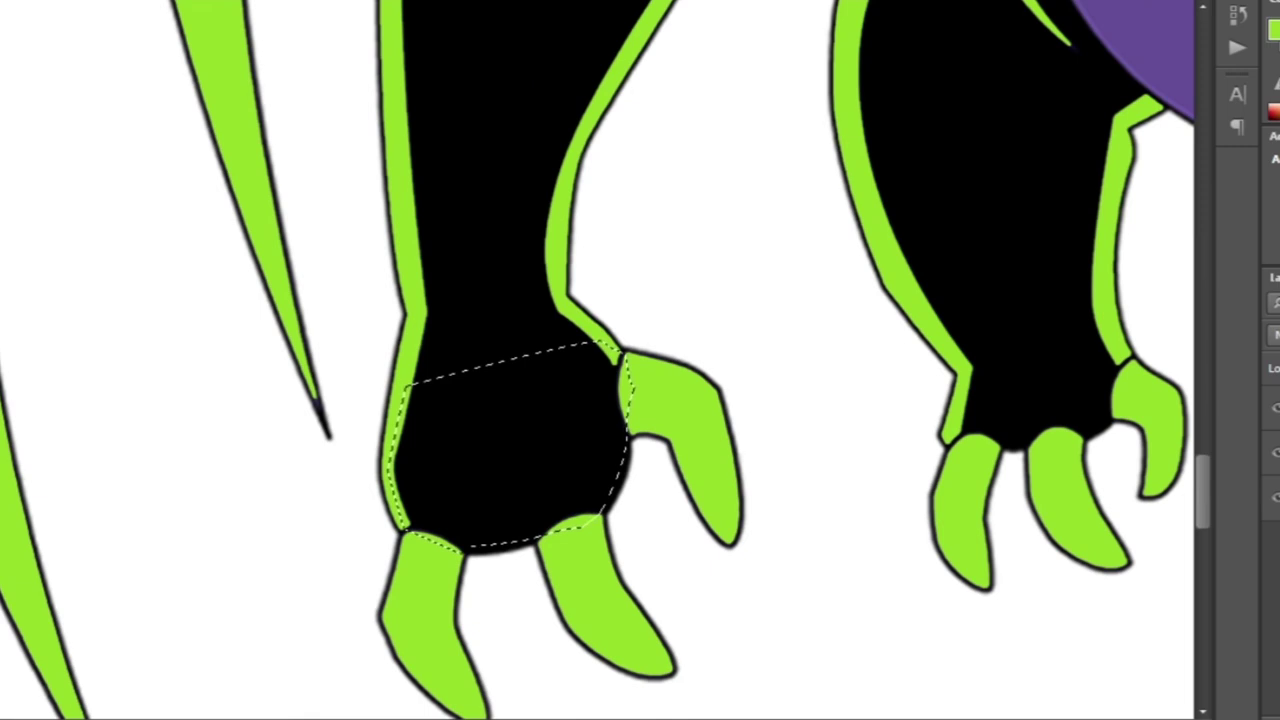
{"action": "key", "text": "ctrl+minus"}
{"action": "key", "text": "ctrl+minus"}
{"action": "key", "text": "ctrl+minus"}
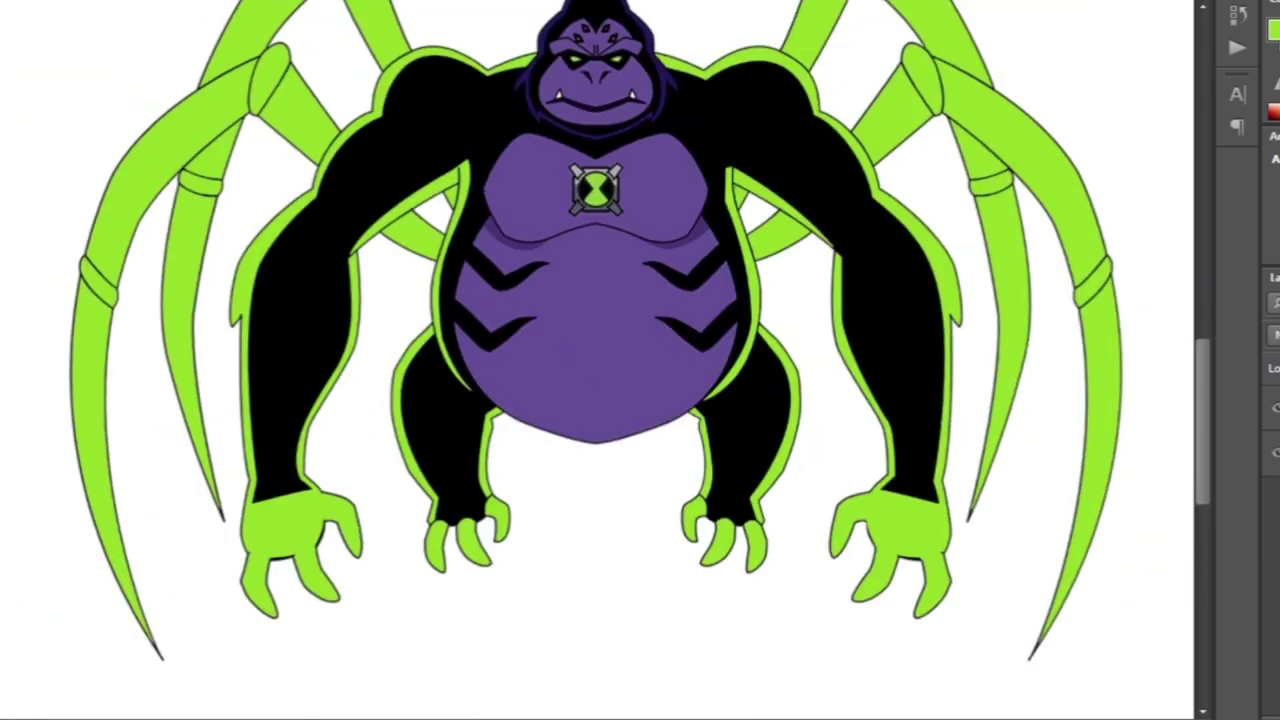
Outline the black parts of the feet, make a selection with 0 feather radius and fill it lime green.
{"action": "key", "text": "ctrl+plus"}
{"action": "key", "text": "ctrl+plus"}
{"action": "key", "text": "ctrl+plus"}
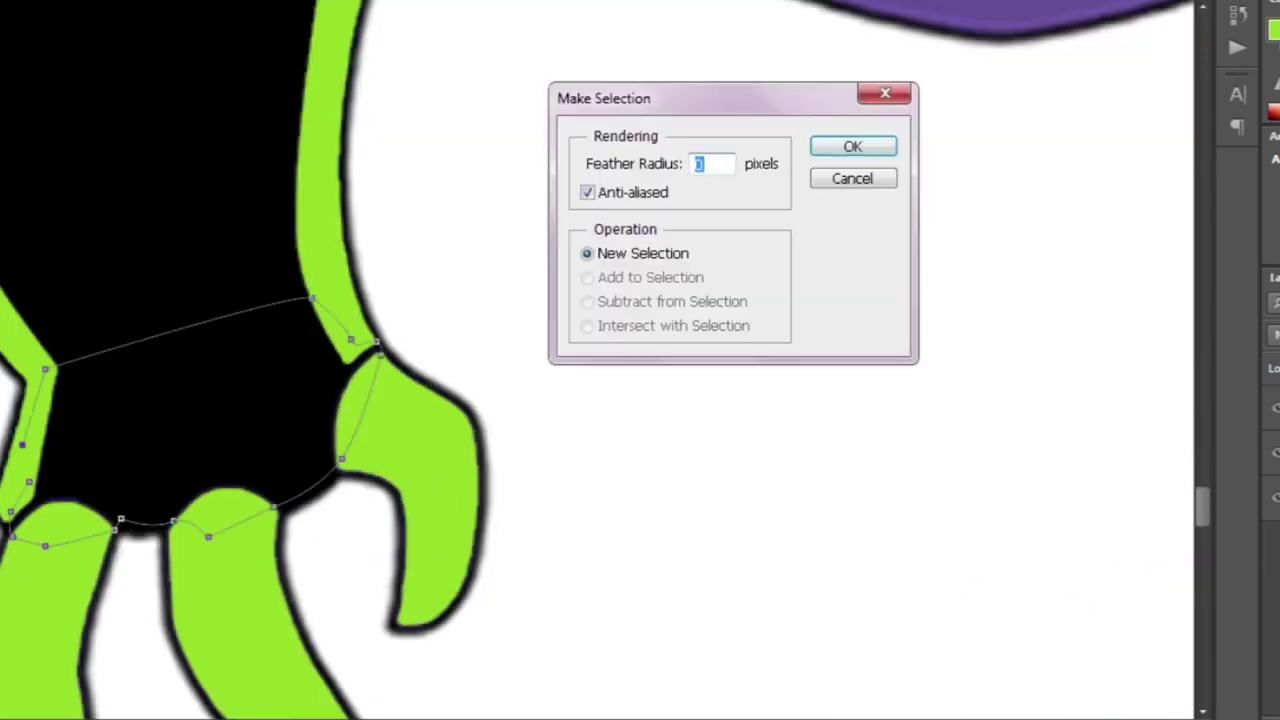
{"action": "key", "text": "Return"}
{"action": "key", "text": "ctrl+minus"}
{"action": "key", "text": "ctrl+minus"}
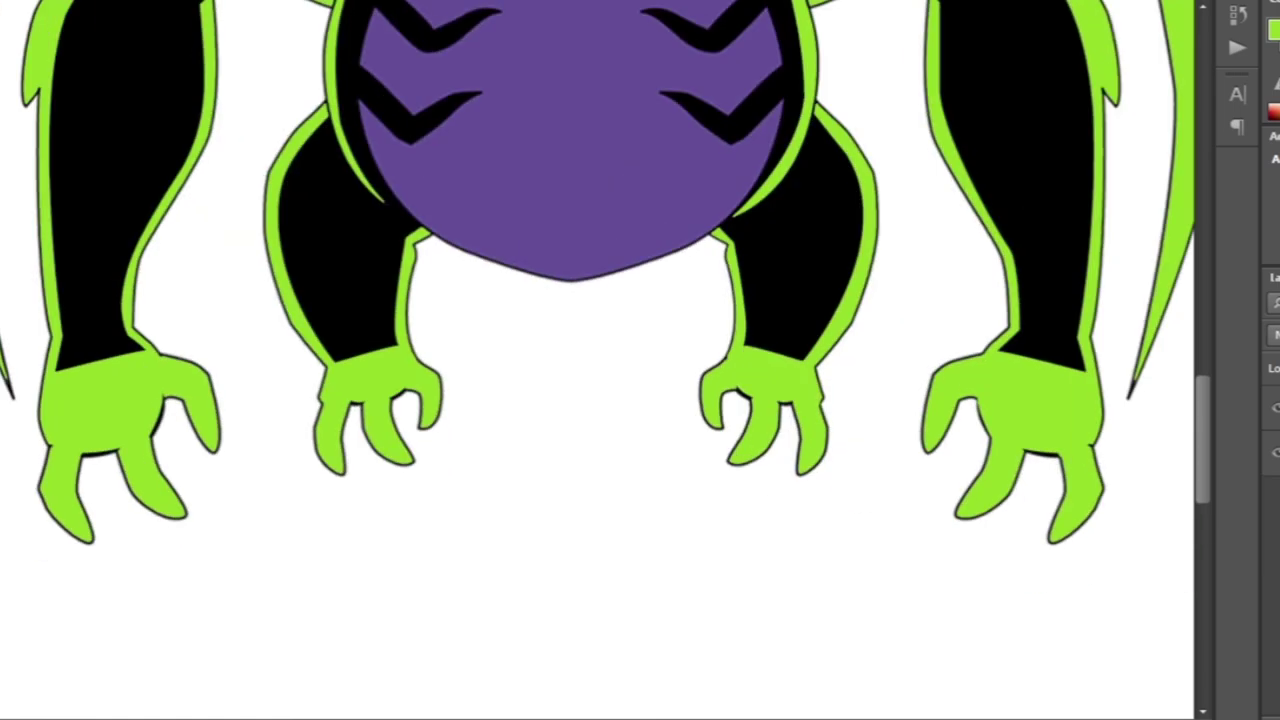
Select the purple belly and chest areas and recolour them lime green.
{"action": "key", "text": "ctrl+minus"}
{"action": "key", "text": "ctrl+minus"}
{"action": "key", "text": "alt+BackSpace"}
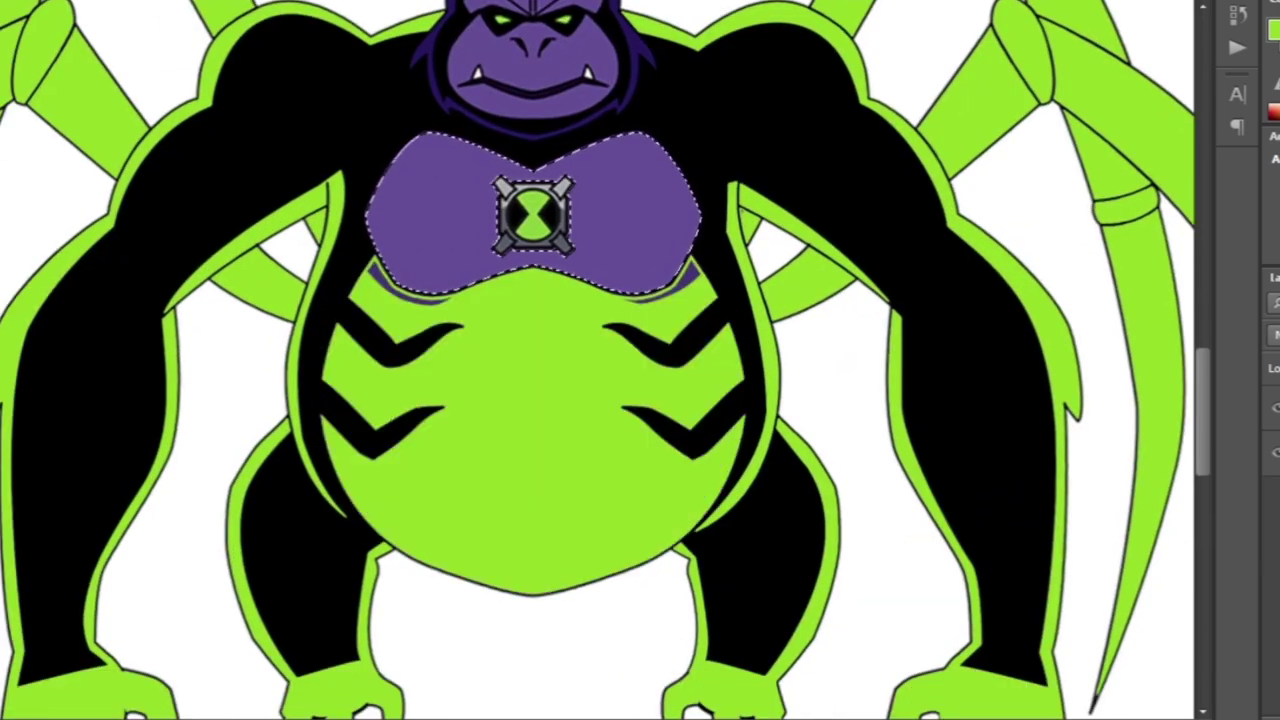
{"action": "key", "text": "ctrl+minus"}
{"action": "key", "text": "ctrl+plus"}
{"action": "key", "text": "ctrl+plus"}
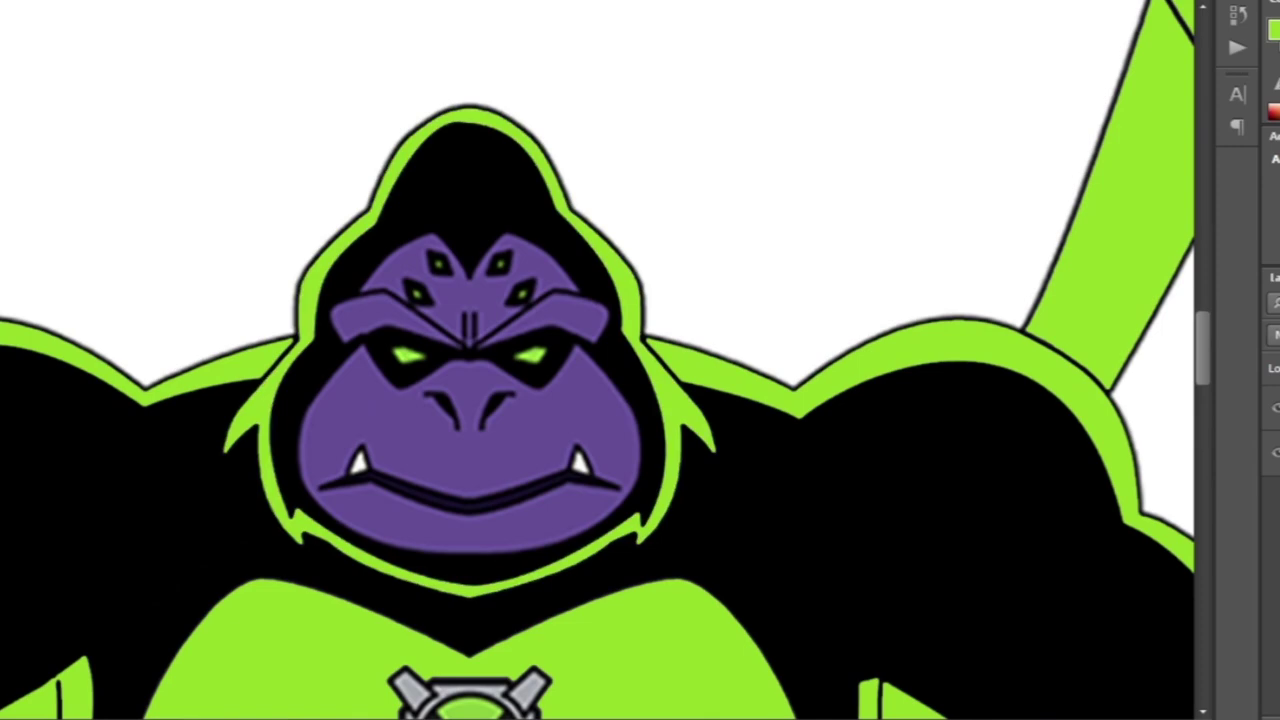
Trace around the fur edge below the face to enclose the black neck area and fill it with lime green.
{"action": "key", "text": "ctrl+minus"}
{"action": "key", "text": "ctrl+minus"}
{"action": "key", "text": "ctrl+plus"}
{"action": "key", "text": "ctrl+plus"}
{"action": "key", "text": "ctrl+plus"}
{"action": "left_click", "coordinate": [329, 409]}
{"action": "left_click", "coordinate": [391, 486]}
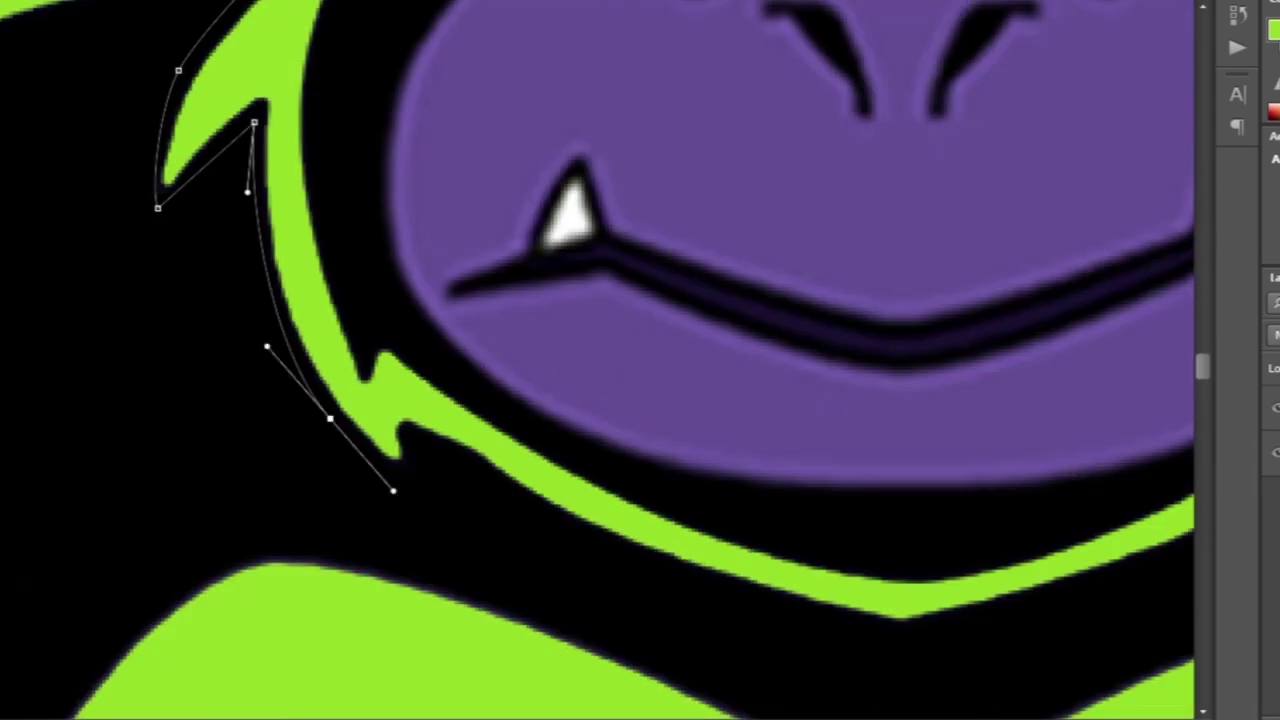
{"action": "left_click", "coordinate": [309, 486]}
{"action": "left_click", "coordinate": [566, 557]}
{"action": "left_click", "coordinate": [571, 500]}
{"action": "left_click", "coordinate": [748, 485]}
{"action": "left_click", "coordinate": [838, 457]}
{"action": "left_click", "coordinate": [937, 358]}
{"action": "key", "text": "ctrl+minus"}
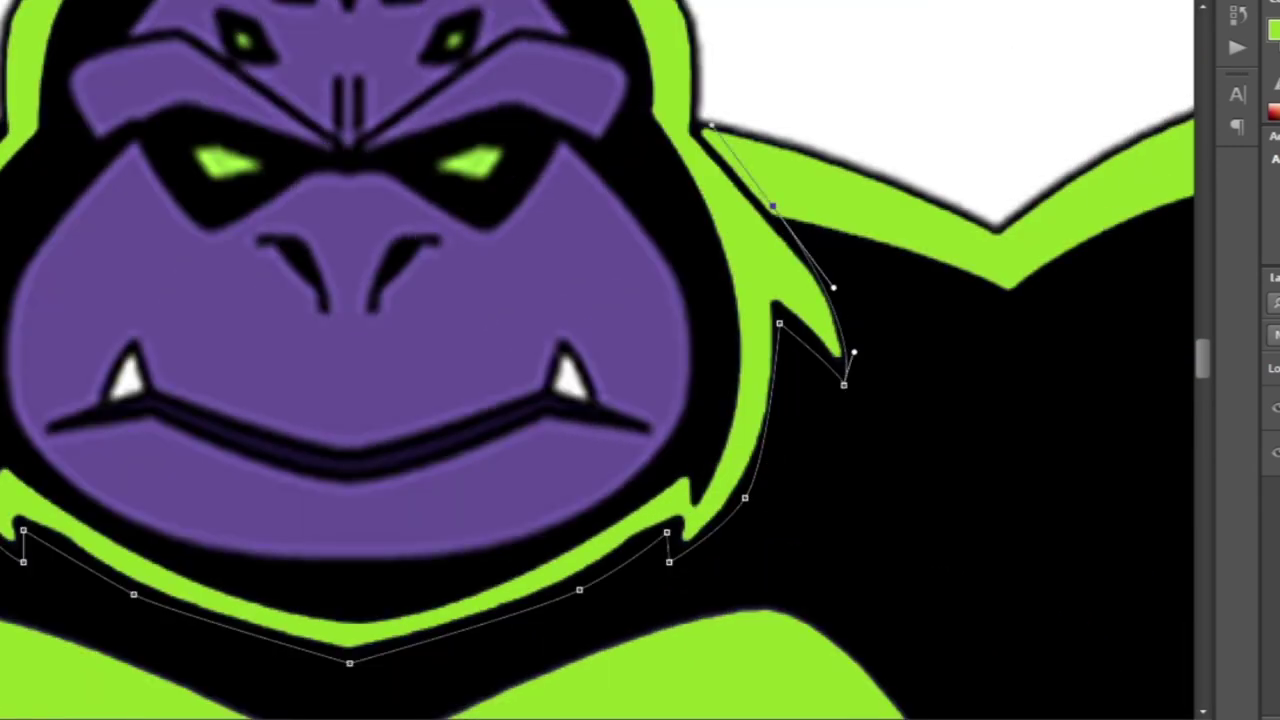
{"action": "key", "text": "ctrl+minus"}
{"action": "left_click", "coordinate": [663, 537]}
{"action": "right_click", "coordinate": [663, 537]}
{"action": "key", "text": "Return"}
{"action": "key", "text": "alt+BackSpace"}
{"action": "key", "text": "ctrl+minus"}
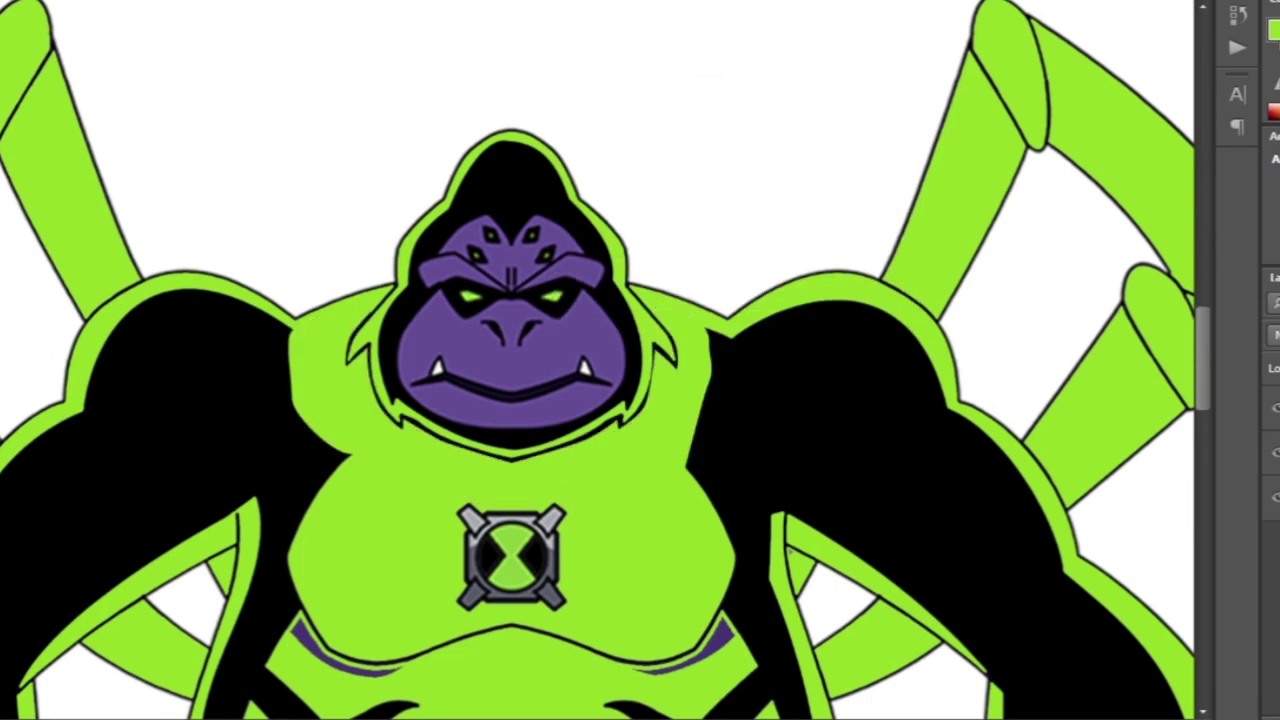
Select the remaining black areas of the arms, legs, torso sides and belly stripes and fill them with lime green.
{"action": "key", "text": "ctrl+minus"}
{"action": "key", "text": "ctrl+plus"}
{"action": "key", "text": "ctrl+plus"}
{"action": "key", "text": "ctrl+plus"}
{"action": "key", "text": "ctrl+plus"}
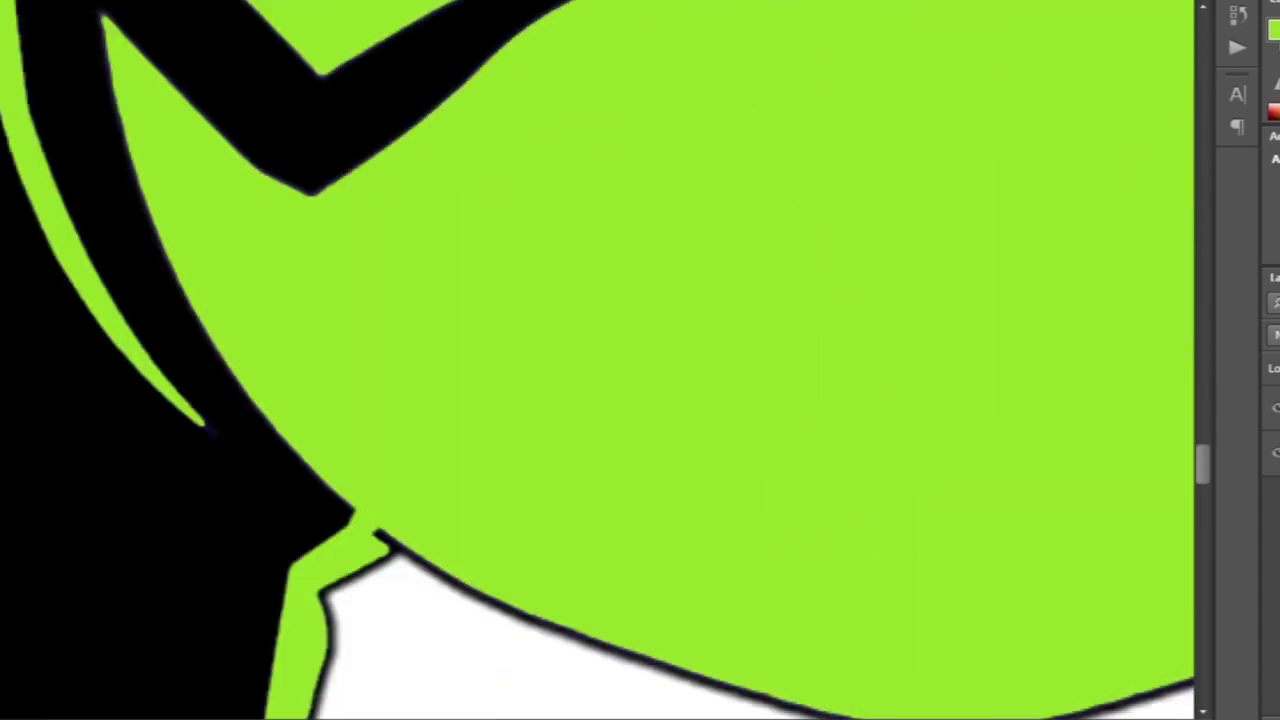
{"action": "scroll", "coordinate": [600, 360], "scroll_direction": "left", "scroll_amount": 5}
{"action": "key", "text": "ctrl+minus"}
{"action": "key", "text": "ctrl+minus"}
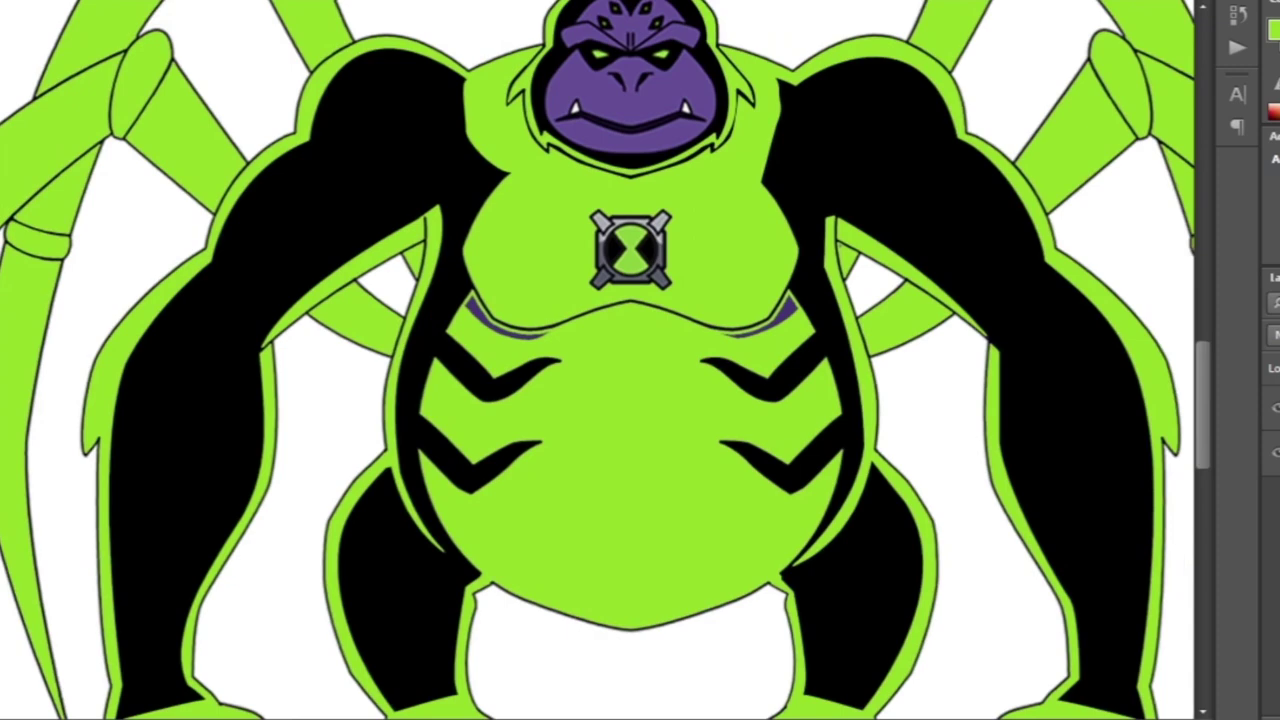
{"action": "key", "text": "ctrl+plus"}
{"action": "key", "text": "ctrl+plus"}
{"action": "key", "text": "ctrl+plus"}
{"action": "key", "text": "ctrl+minus"}
{"action": "key", "text": "ctrl+plus"}
{"action": "key", "text": "ctrl+plus"}
{"action": "key", "text": "ctrl+minus"}
{"action": "key", "text": "ctrl+minus"}
{"action": "key", "text": "ctrl+minus"}
{"action": "key", "text": "ctrl+plus"}
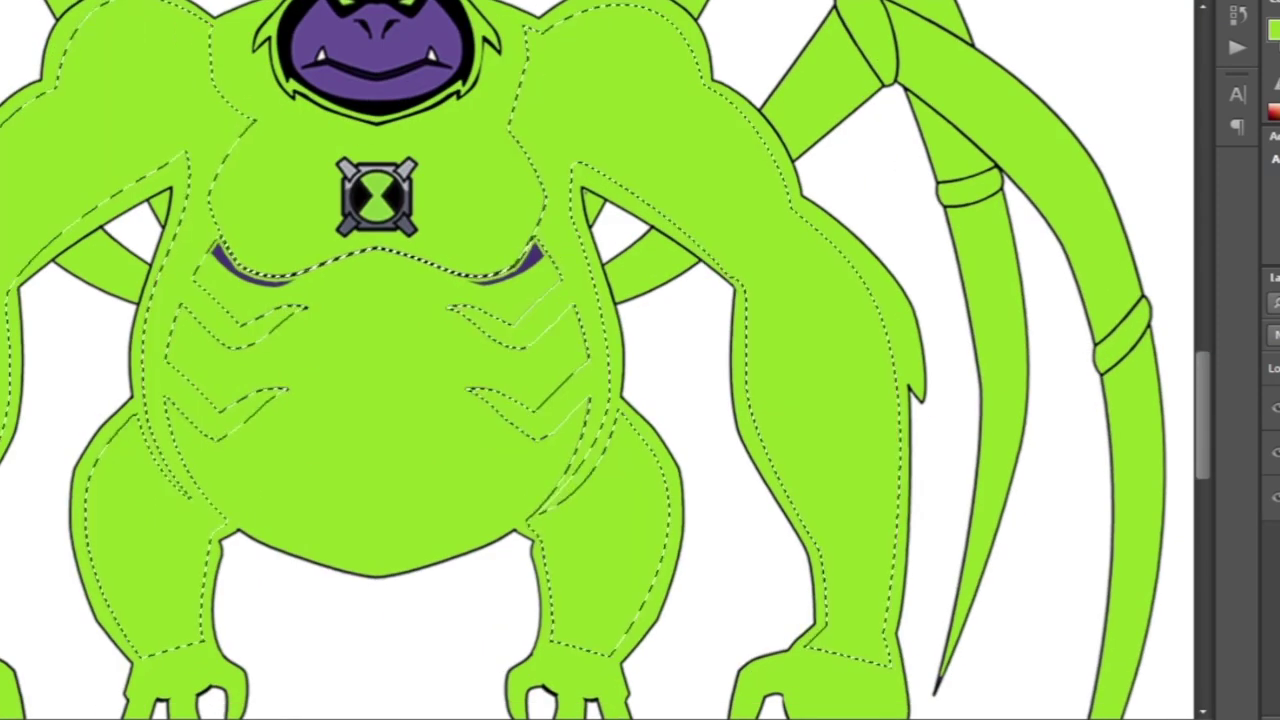
Cover the black and purple head, including its facial features, with lime green.
{"action": "key", "text": "ctrl+minus"}
{"action": "key", "text": "ctrl+minus"}
{"action": "key", "text": "ctrl+plus"}
{"action": "key", "text": "ctrl+plus"}
{"action": "key", "text": "ctrl+plus"}
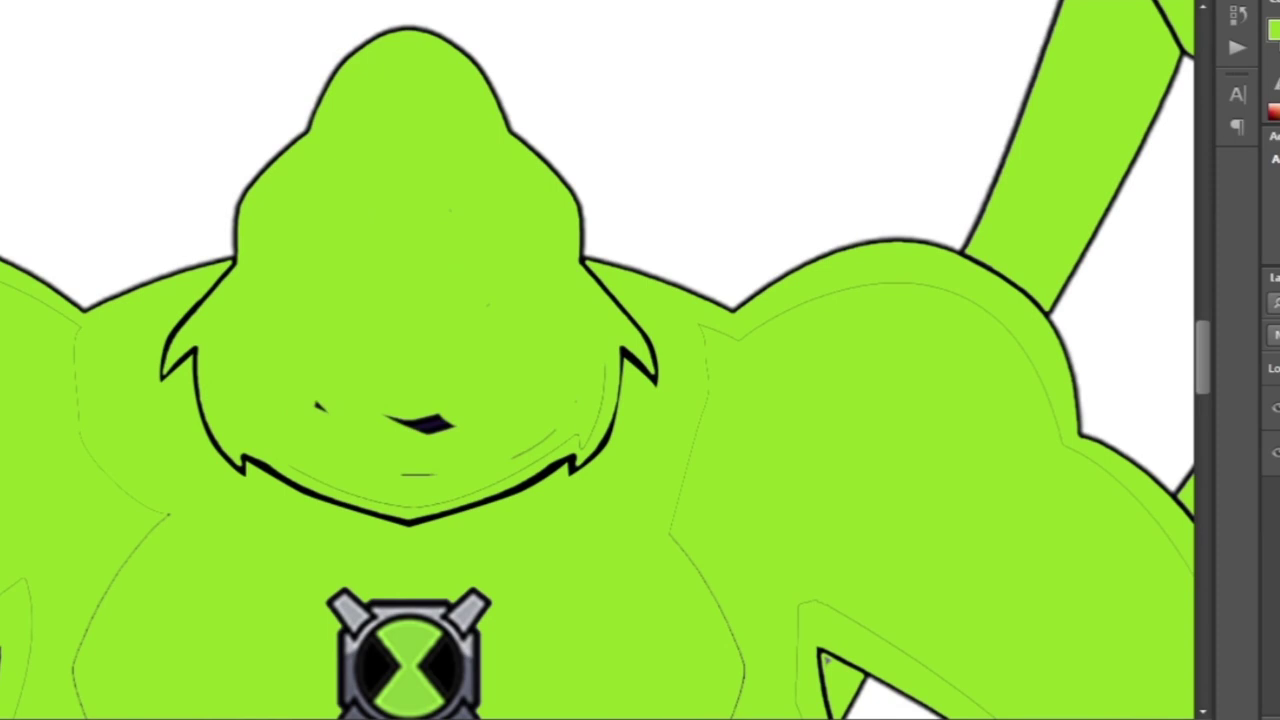
Paint out the leftover lines and purple shading on the face, chest and right arm with lime green.
{"action": "key", "text": "ctrl+minus"}
{"action": "key", "text": "ctrl+plus"}
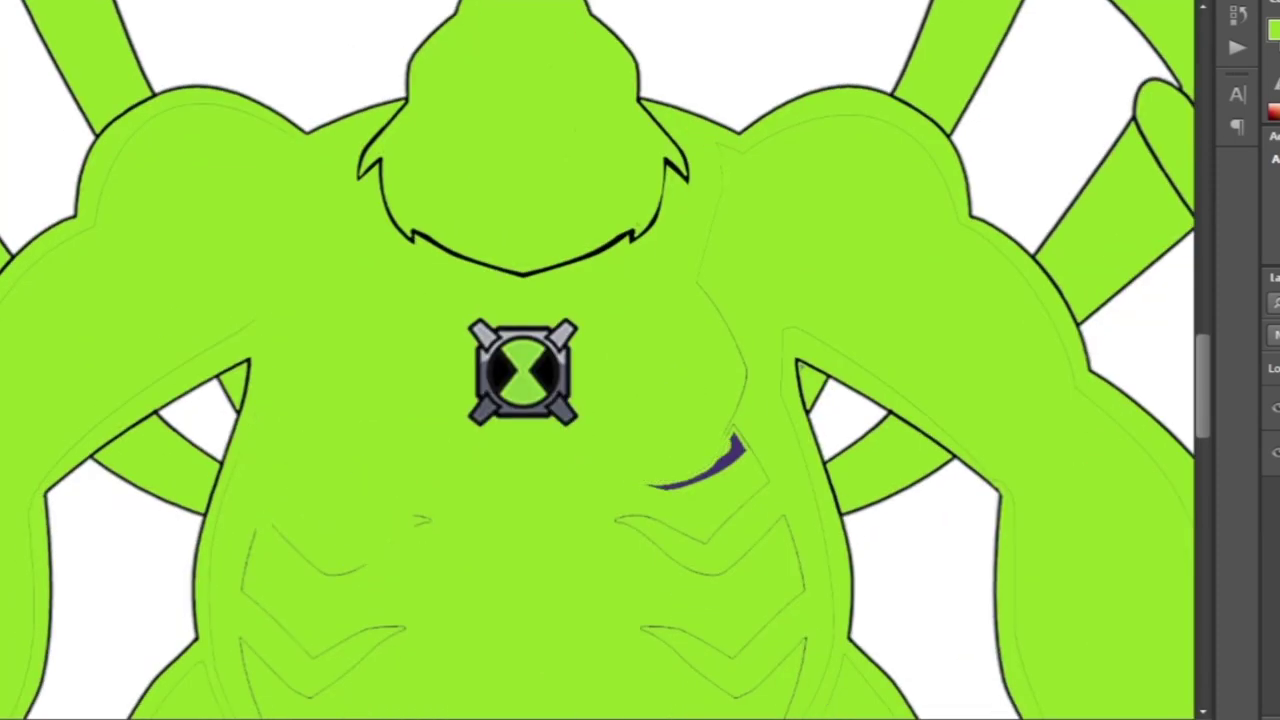
{"action": "scroll", "coordinate": [600, 360], "scroll_direction": "down", "scroll_amount": 3}
{"action": "scroll", "coordinate": [600, 360], "scroll_direction": "right", "scroll_amount": 3}
{"action": "scroll", "coordinate": [600, 360], "scroll_direction": "down", "scroll_amount": 3}
{"action": "scroll", "coordinate": [600, 360], "scroll_direction": "right", "scroll_amount": 1}
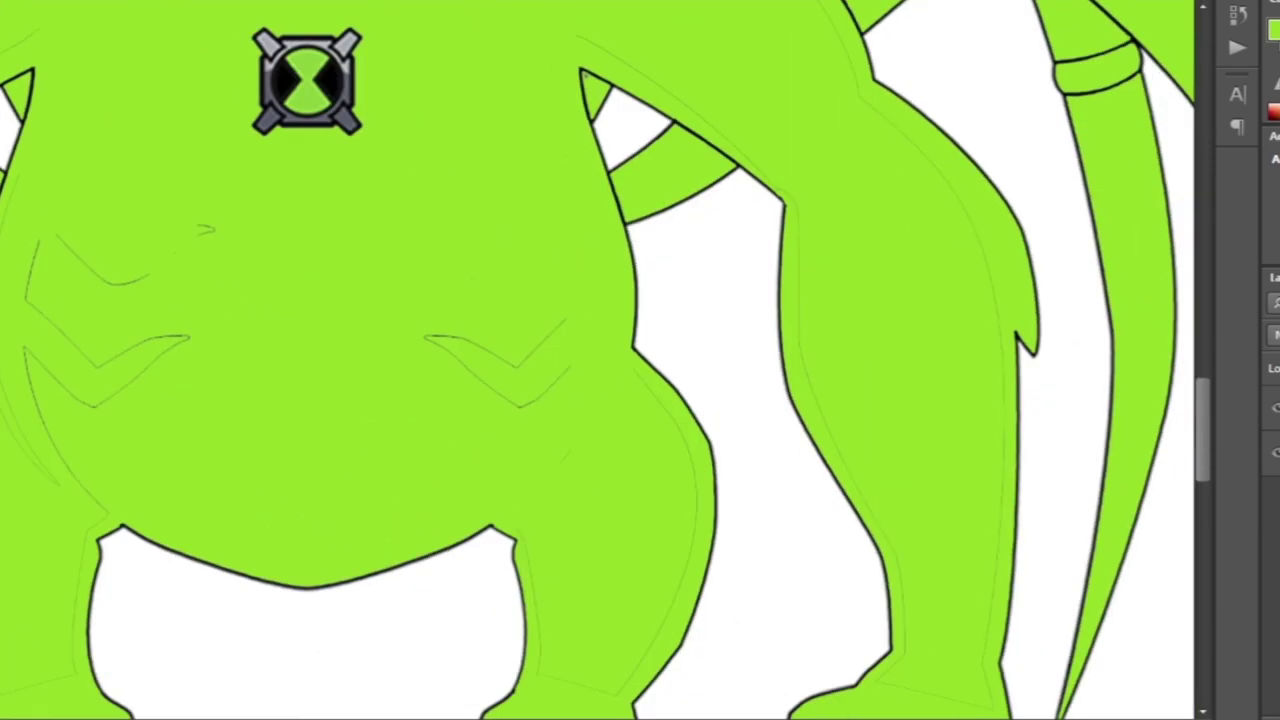
{"action": "scroll", "coordinate": [600, 360], "scroll_direction": "up", "scroll_amount": 5}
{"action": "scroll", "coordinate": [600, 360], "scroll_direction": "right", "scroll_amount": 2}
{"action": "scroll", "coordinate": [600, 360], "scroll_direction": "down", "scroll_amount": 8}
{"action": "scroll", "coordinate": [600, 360], "scroll_direction": "right", "scroll_amount": 3}
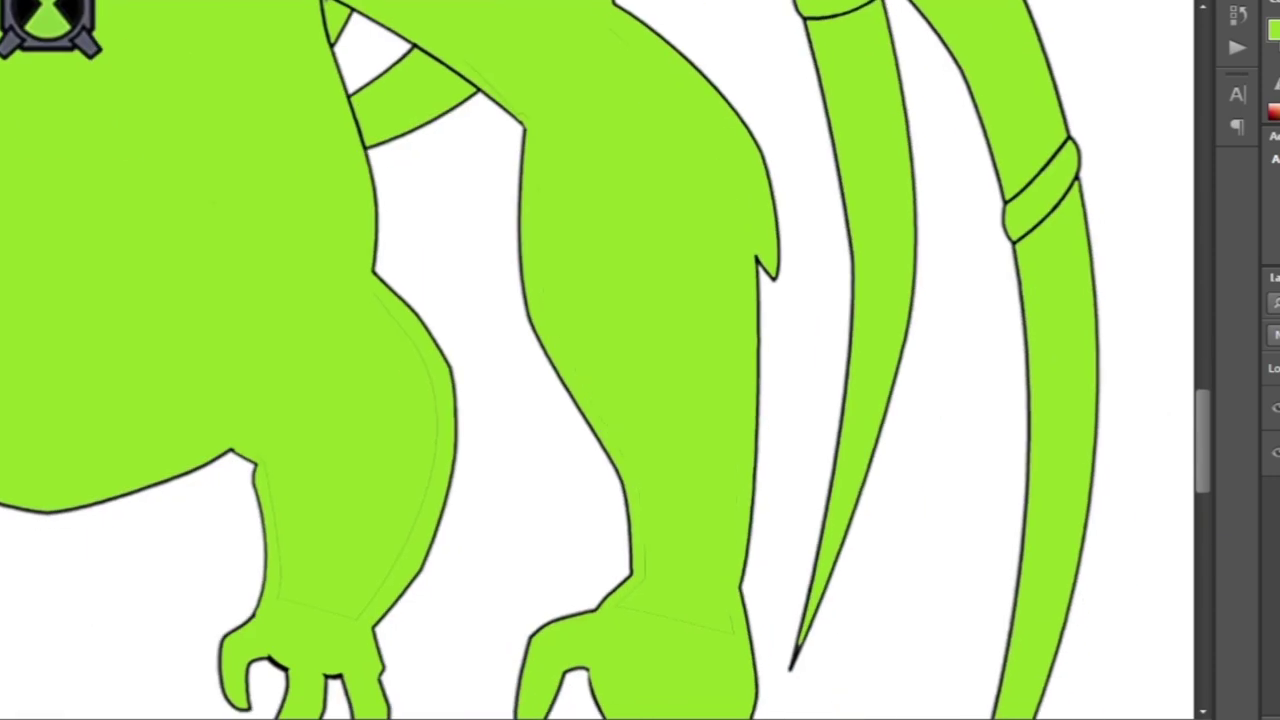
Paint out the leftover thin lines on the lower belly, legs and left arm with lime green.
{"action": "scroll", "coordinate": [600, 360], "scroll_direction": "down", "scroll_amount": 6}
{"action": "scroll", "coordinate": [600, 360], "scroll_direction": "left", "scroll_amount": 10}
{"action": "scroll", "coordinate": [600, 360], "scroll_direction": "up", "scroll_amount": 6}
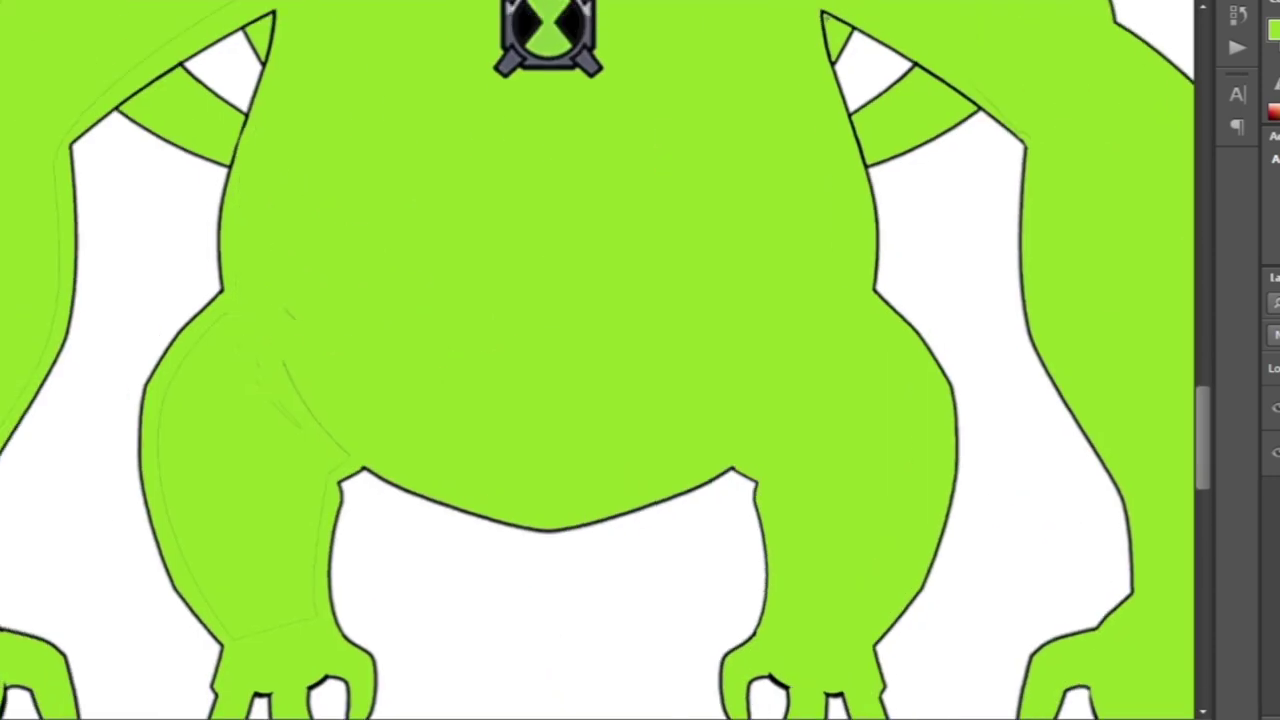
{"action": "scroll", "coordinate": [600, 360], "scroll_direction": "down", "scroll_amount": 5}
{"action": "scroll", "coordinate": [600, 360], "scroll_direction": "left", "scroll_amount": 1}
{"action": "scroll", "coordinate": [600, 360], "scroll_direction": "left", "scroll_amount": 6}
{"action": "scroll", "coordinate": [600, 360], "scroll_direction": "up", "scroll_amount": 9}
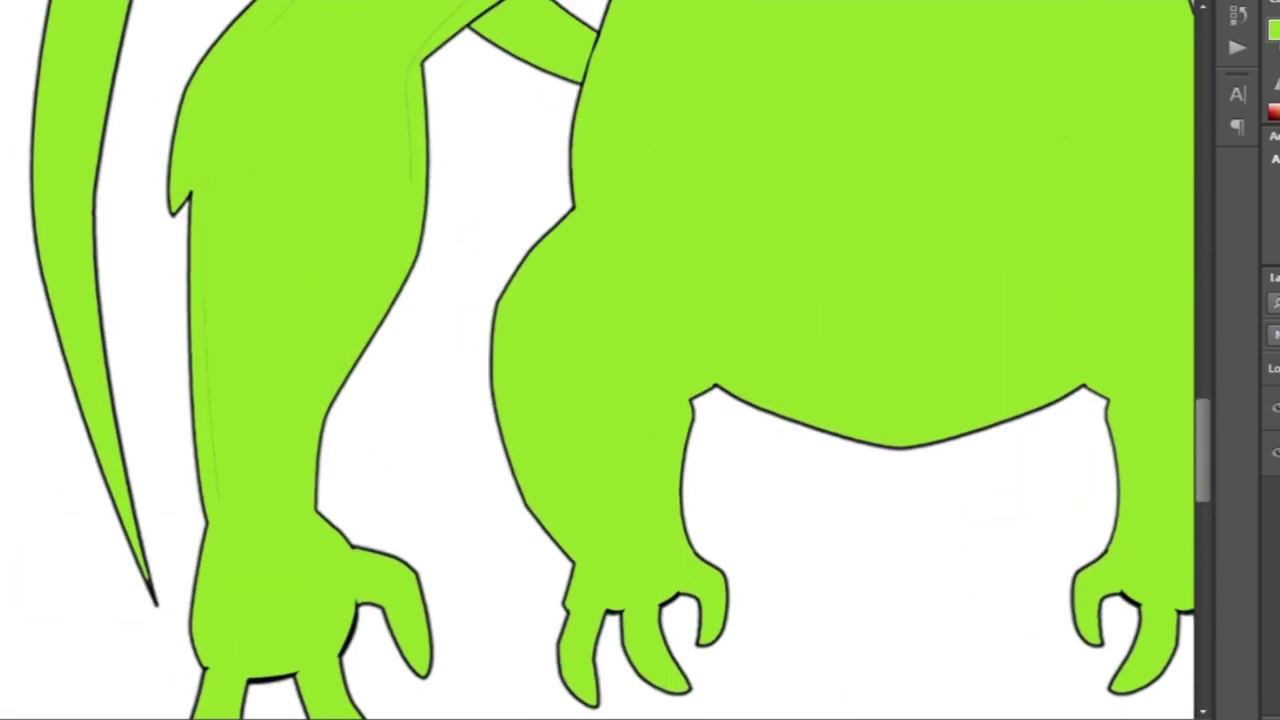
{"action": "scroll", "coordinate": [600, 360], "scroll_direction": "down", "scroll_amount": 5}
{"action": "scroll", "coordinate": [600, 360], "scroll_direction": "right", "scroll_amount": 10}
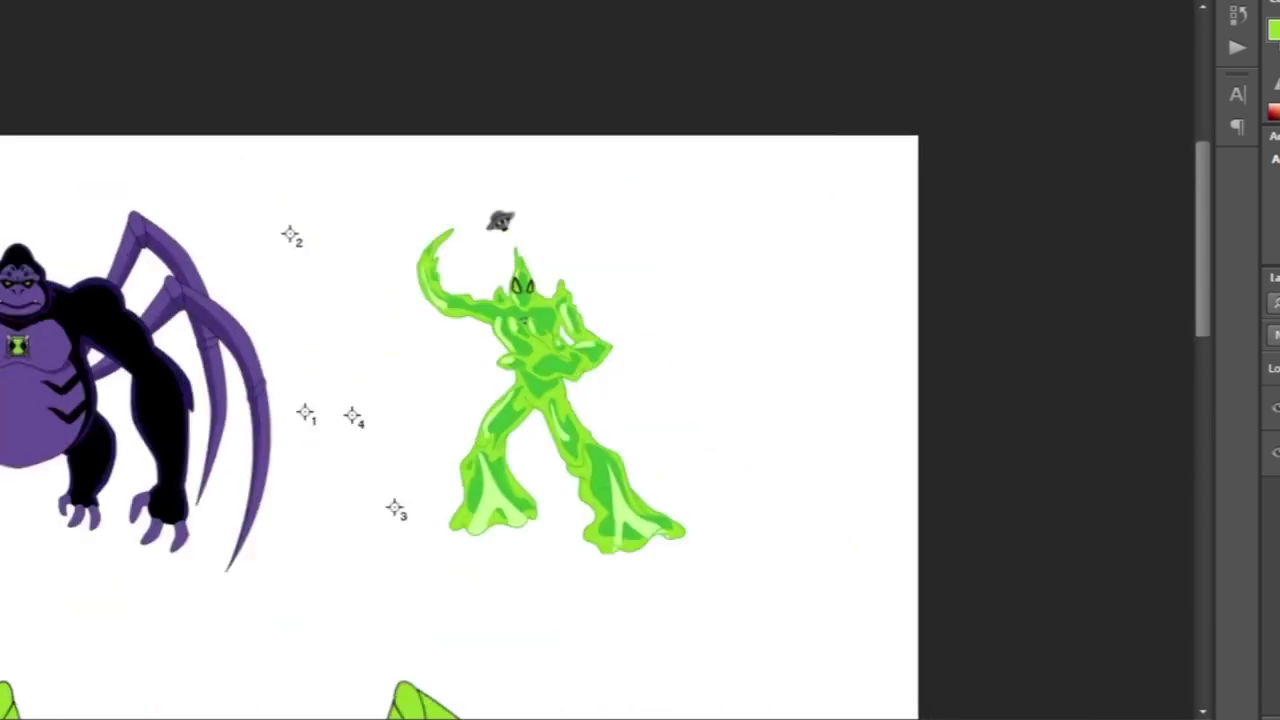
Add the green slime alien's black-outlined eyes to the fused character's face.
{"action": "scroll", "coordinate": [585, 265], "scroll_direction": "up", "scroll_amount": 8}
{"action": "right_click", "coordinate": [668, 203]}
{"action": "key", "text": "Escape"}
{"action": "scroll", "coordinate": [643, 200], "scroll_direction": "down", "scroll_amount": 5}
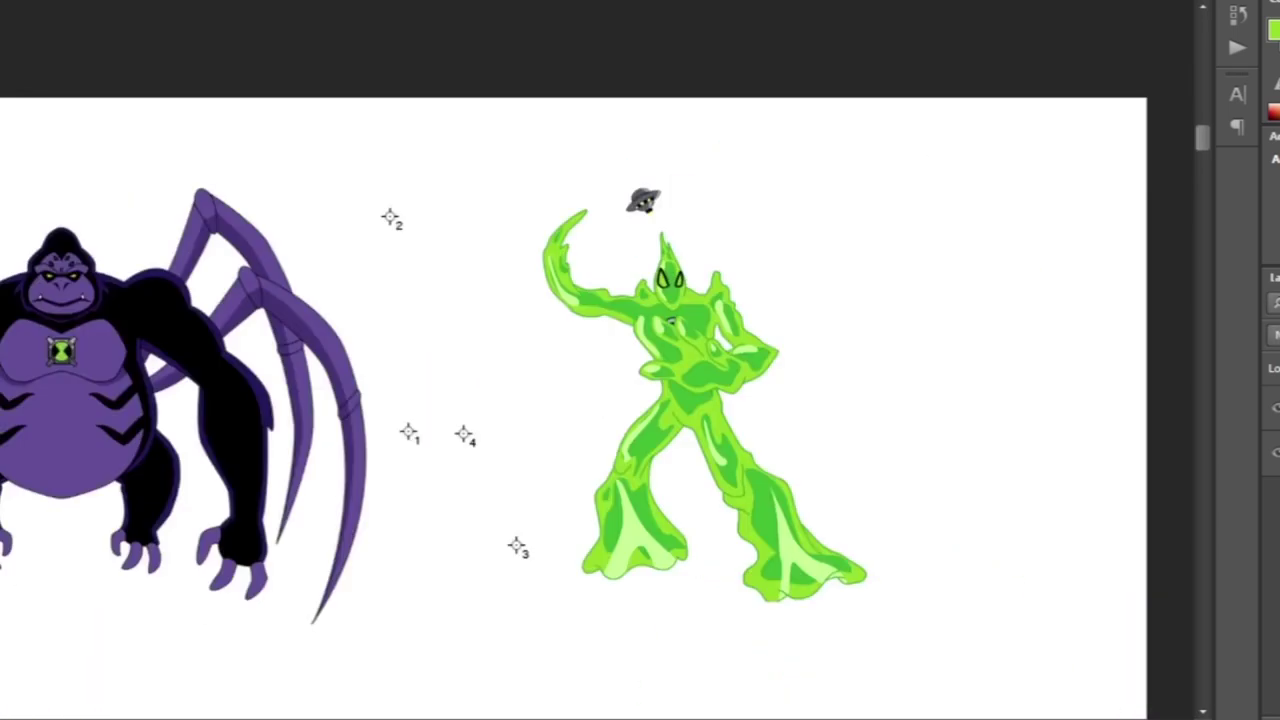
{"action": "scroll", "coordinate": [478, 378], "scroll_direction": "up", "scroll_amount": 5}
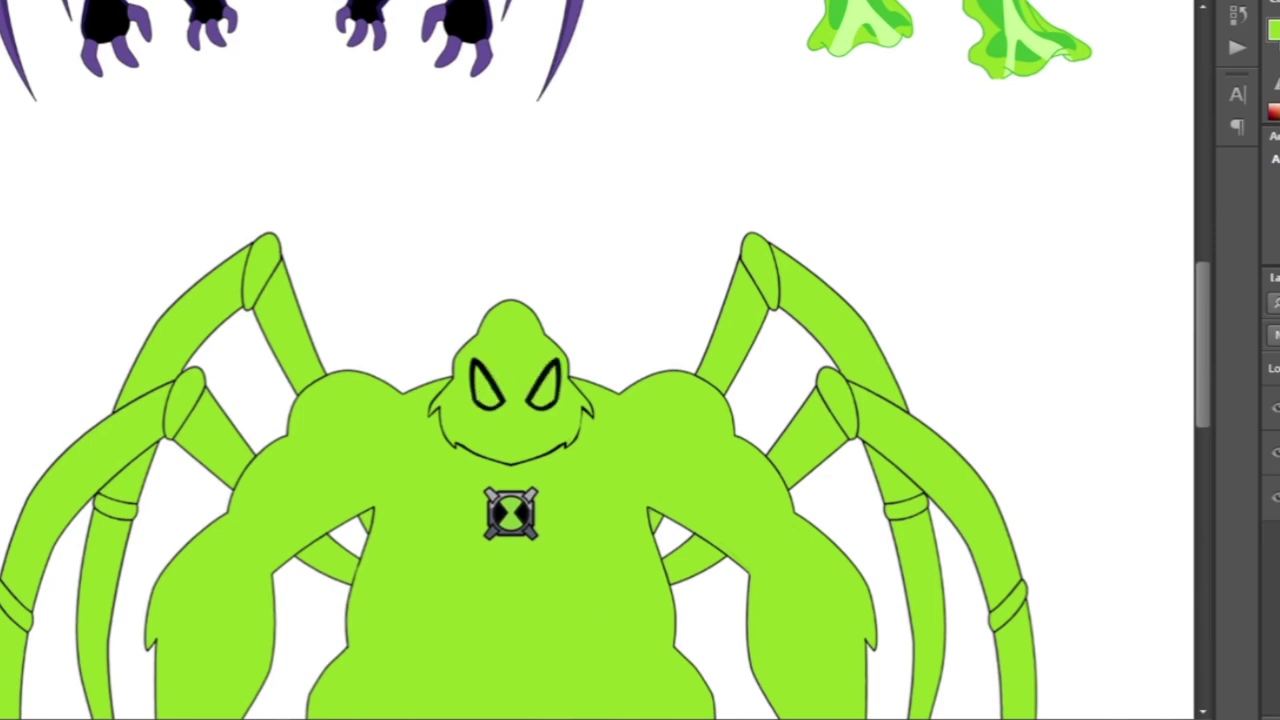
Select the green body and outline irregular rounded patches across its head, torso, arms, hands, legs and feet.
{"action": "scroll", "coordinate": [600, 360], "scroll_direction": "down", "scroll_amount": 5}
{"action": "scroll", "coordinate": [500, 360], "scroll_direction": "up", "scroll_amount": 6}
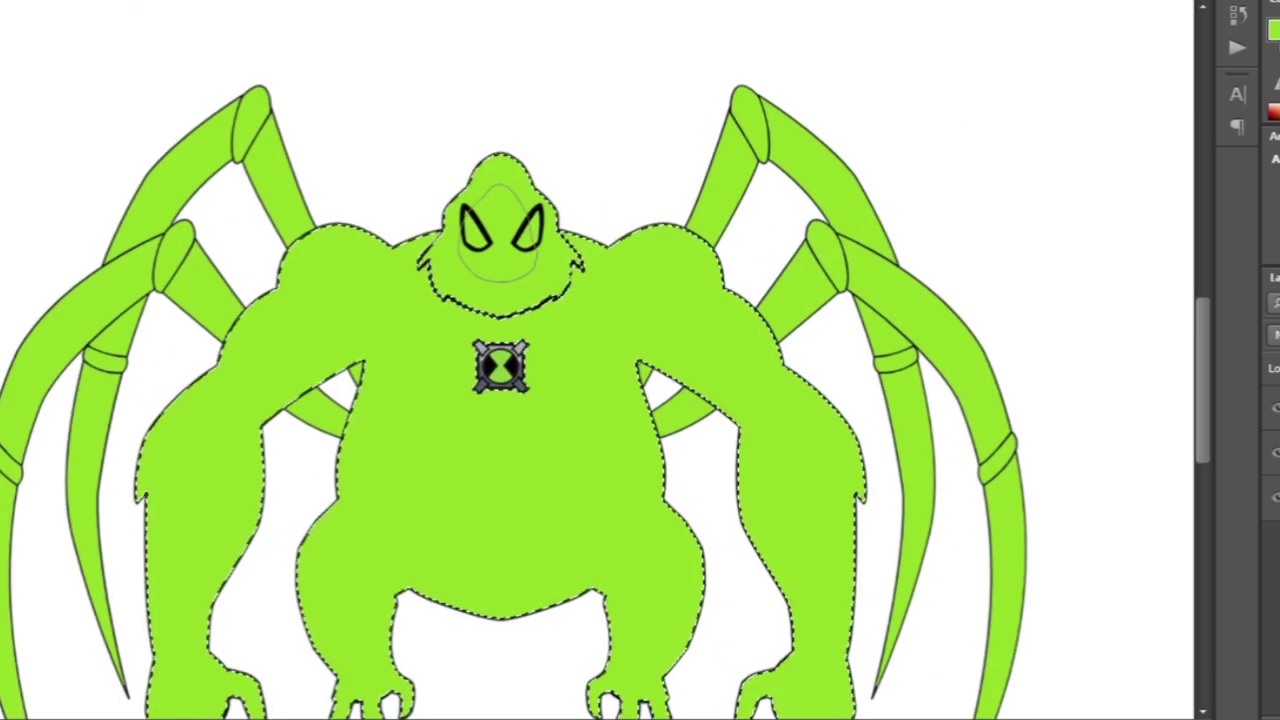
{"action": "left_click", "coordinate": [274, 349]}
{"action": "left_click", "coordinate": [217, 600]}
{"action": "scroll", "coordinate": [600, 360], "scroll_direction": "down", "scroll_amount": 5}
{"action": "left_click", "coordinate": [391, 280]}
{"action": "left_click", "coordinate": [378, 348]}
{"action": "left_click", "coordinate": [405, 410]}
{"action": "left_click", "coordinate": [462, 440]}
{"action": "left_click", "coordinate": [600, 330]}
{"action": "left_click", "coordinate": [380, 200]}
{"action": "left_click", "coordinate": [470, 420]}
{"action": "left_click", "coordinate": [658, 415]}
{"action": "left_click", "coordinate": [648, 445]}
{"action": "left_click", "coordinate": [645, 455]}
{"action": "left_click", "coordinate": [815, 535]}
{"action": "left_click", "coordinate": [895, 300]}
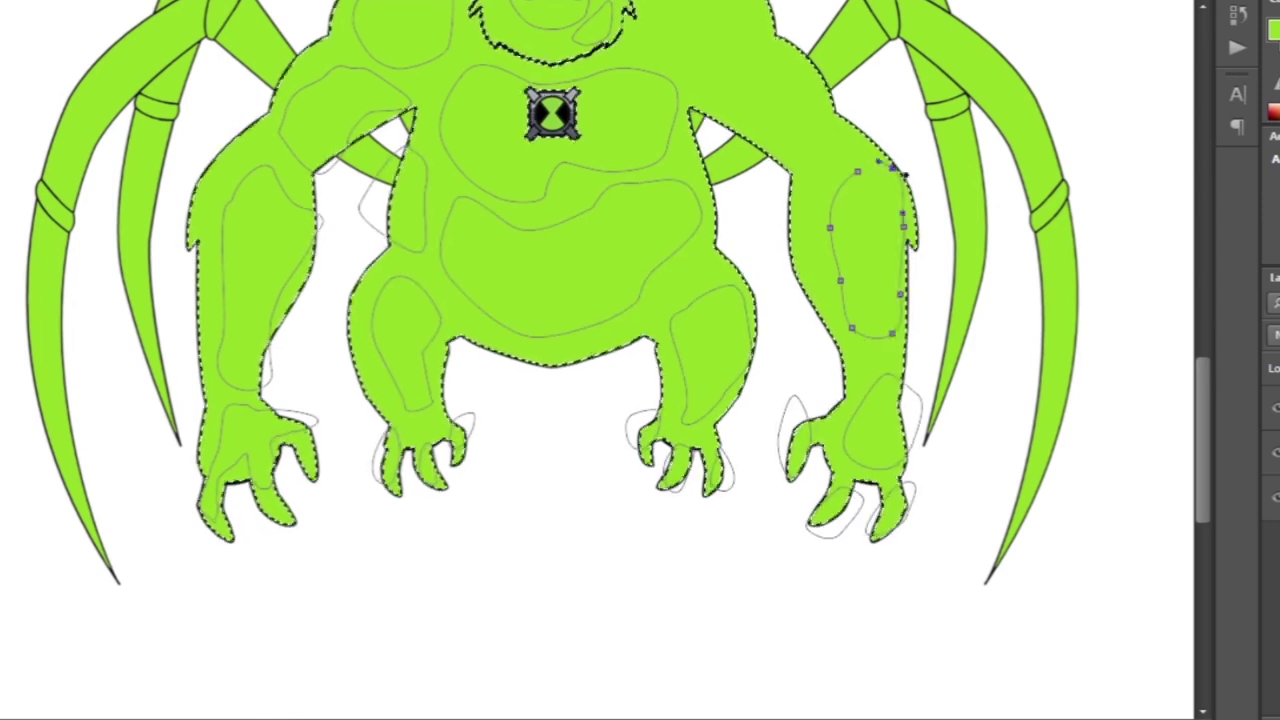
Fill the outlined body patches with the slime alien's darker green and outline similar patches on the spider legs.
{"action": "scroll", "coordinate": [600, 360], "scroll_direction": "up", "scroll_amount": 1}
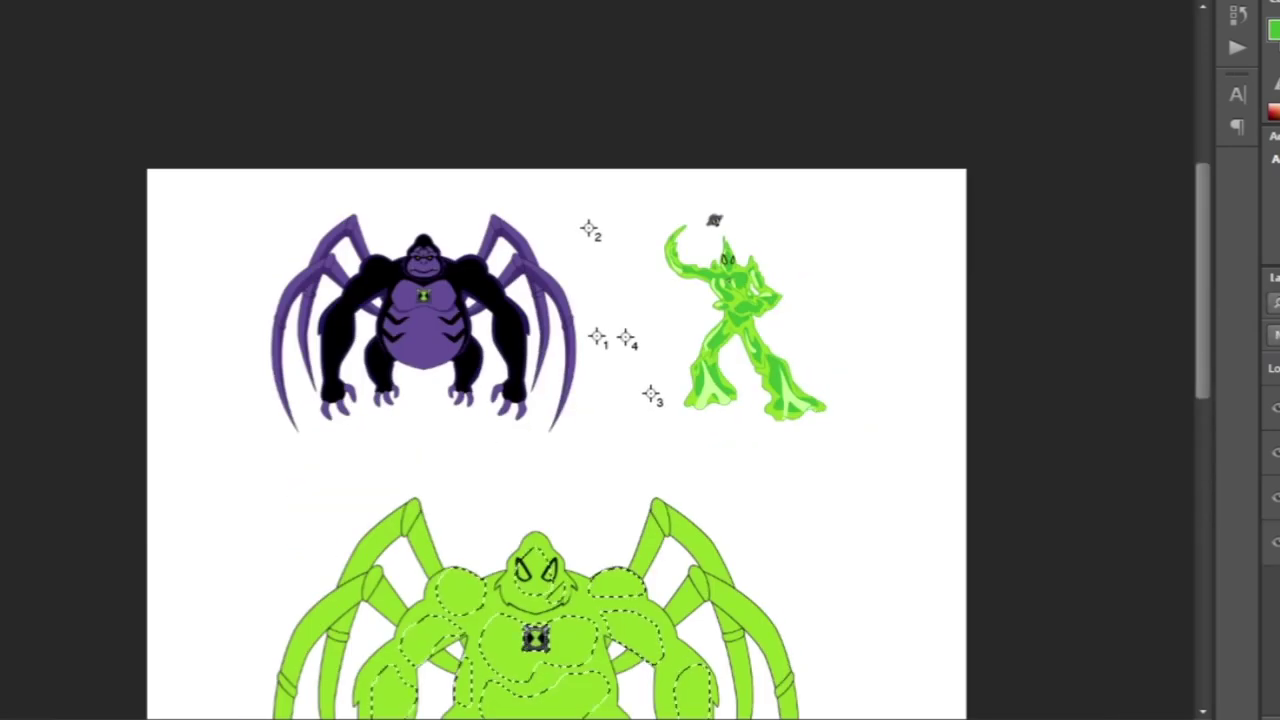
{"action": "scroll", "coordinate": [560, 360], "scroll_direction": "down", "scroll_amount": 5}
{"action": "key", "text": "ctrl+Return"}
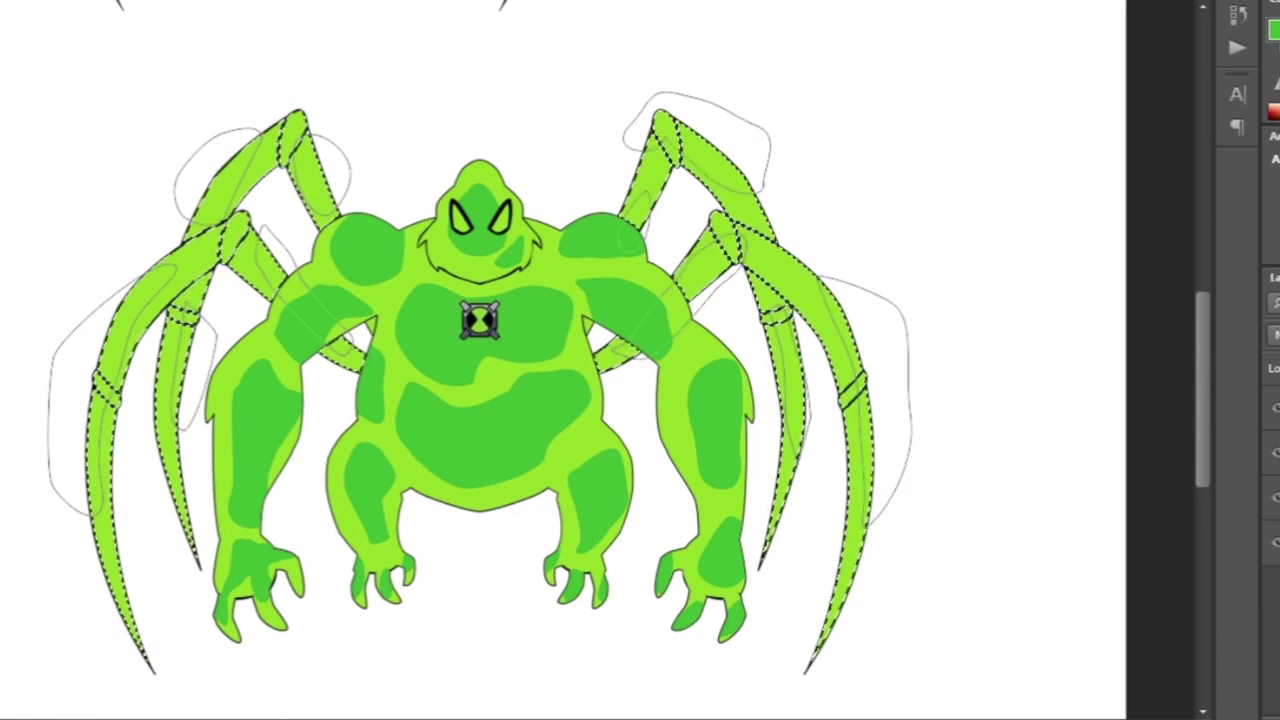
Fill the outlined patches on the spider legs with the darker green.
{"action": "key", "text": "ctrl+minus"}
{"action": "key", "text": "ctrl+plus"}
{"action": "key", "text": "ctrl+plus"}
{"action": "key", "text": "ctrl+plus"}
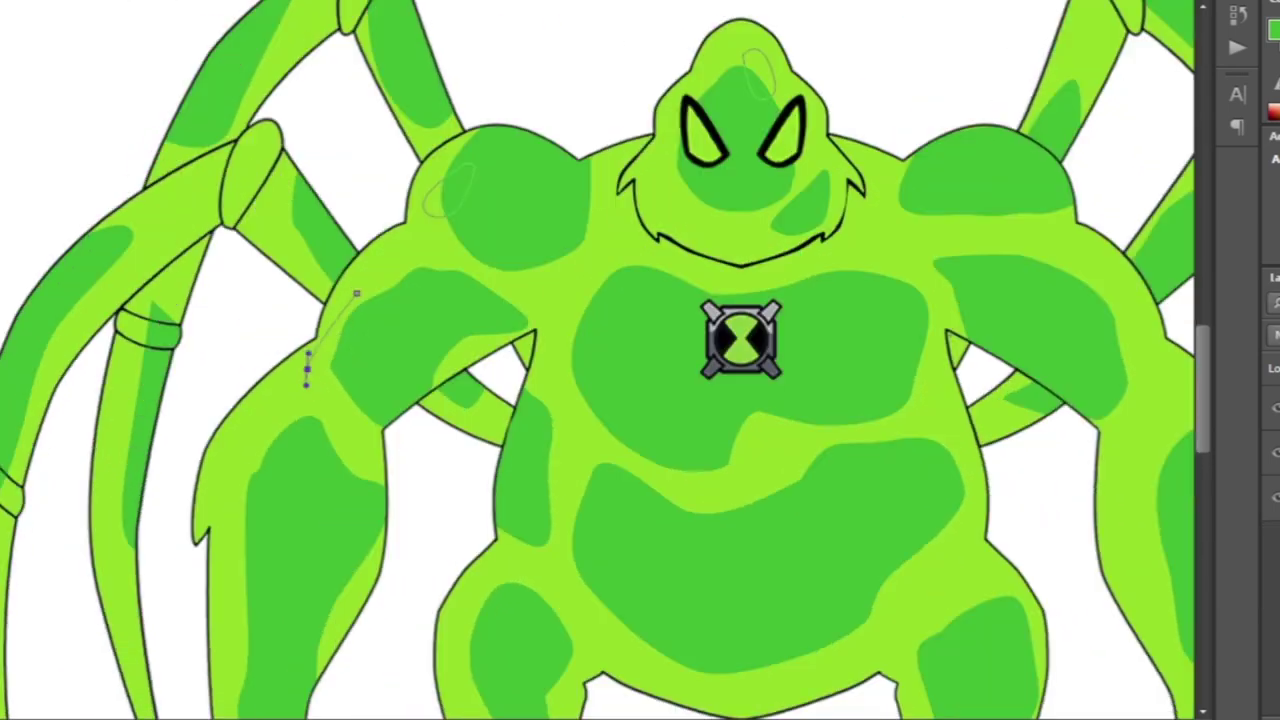
Outline small elongated highlights on the head, body, limbs and spider legs and fill them with pale green.
{"action": "left_click_drag", "start_coordinate": [600, 360], "coordinate": [417, 355]}
{"action": "key", "text": "ctrl+minus"}
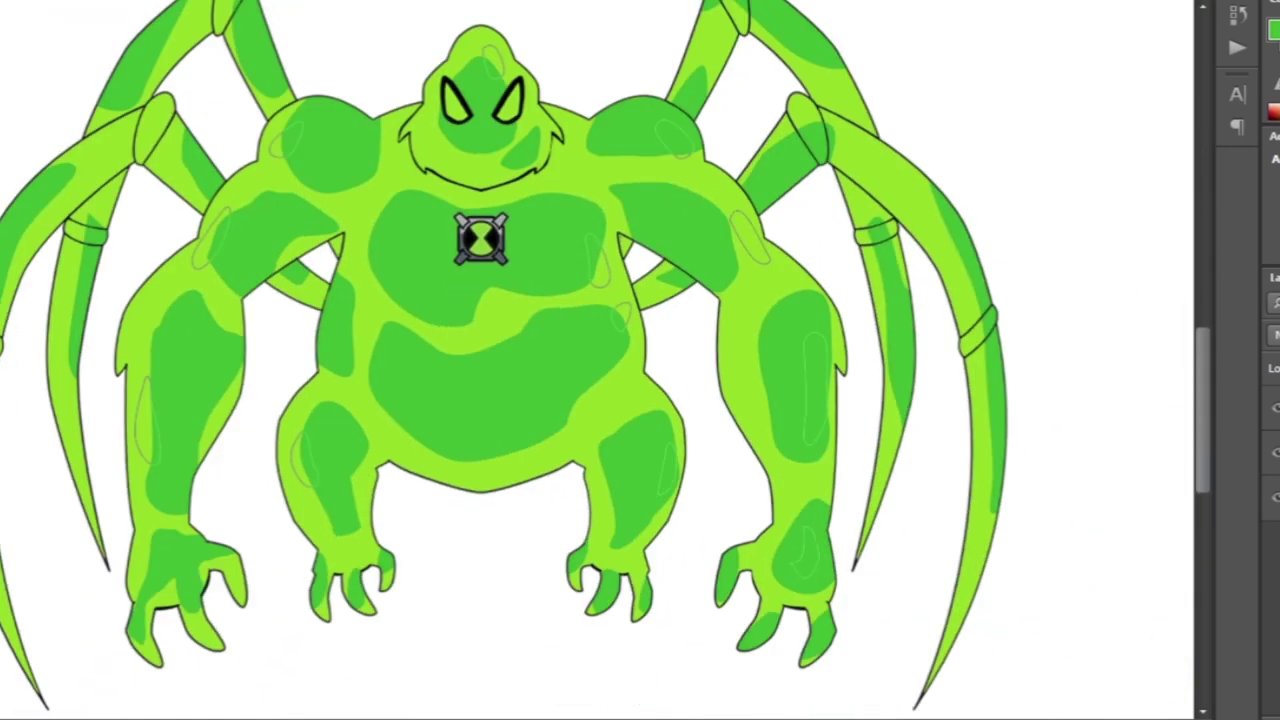
{"action": "left_click_drag", "start_coordinate": [417, 355], "coordinate": [470, 525]}
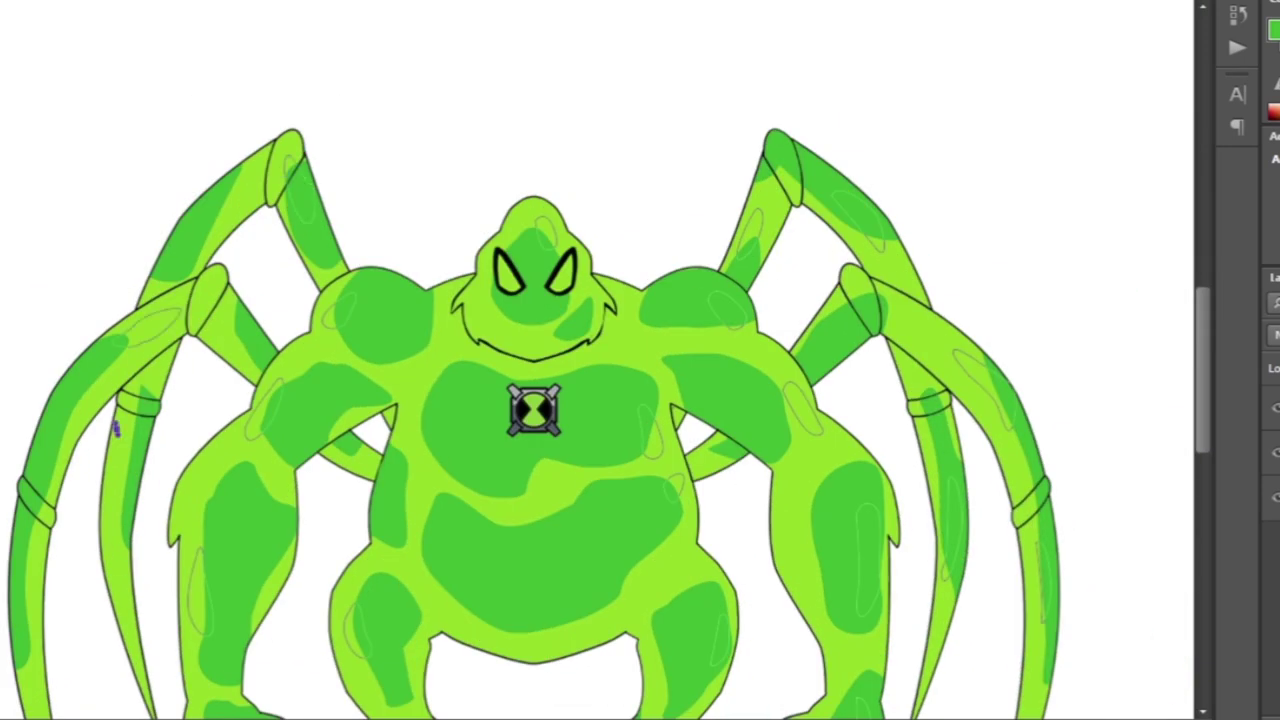
{"action": "left_click", "coordinate": [445, 450]}
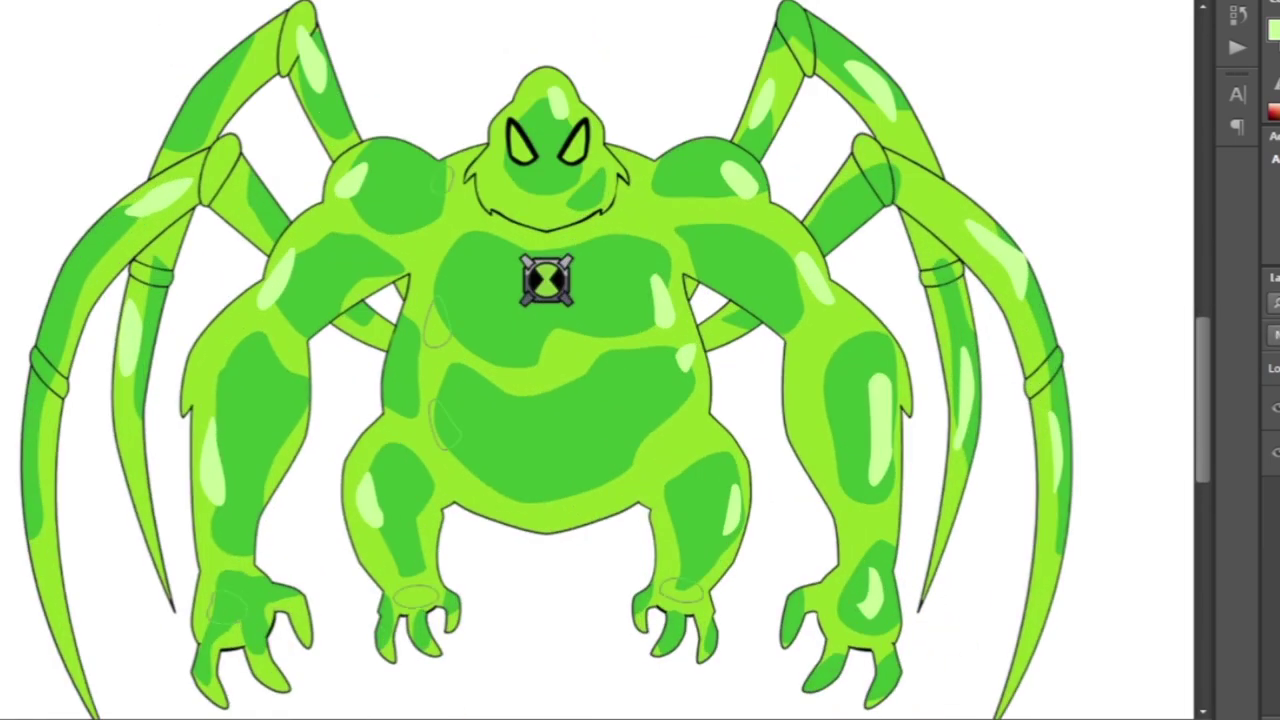